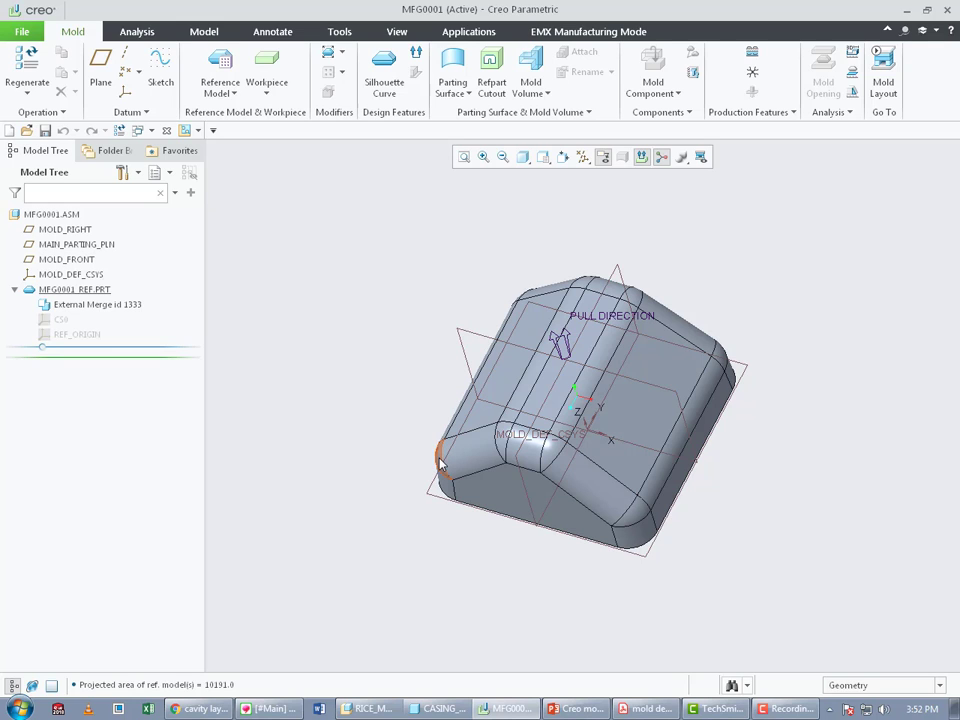
Delete the reference model MFG0001_REF.PRT from the mold assembly.
middle_click_drag(614, 321, 615, 284)
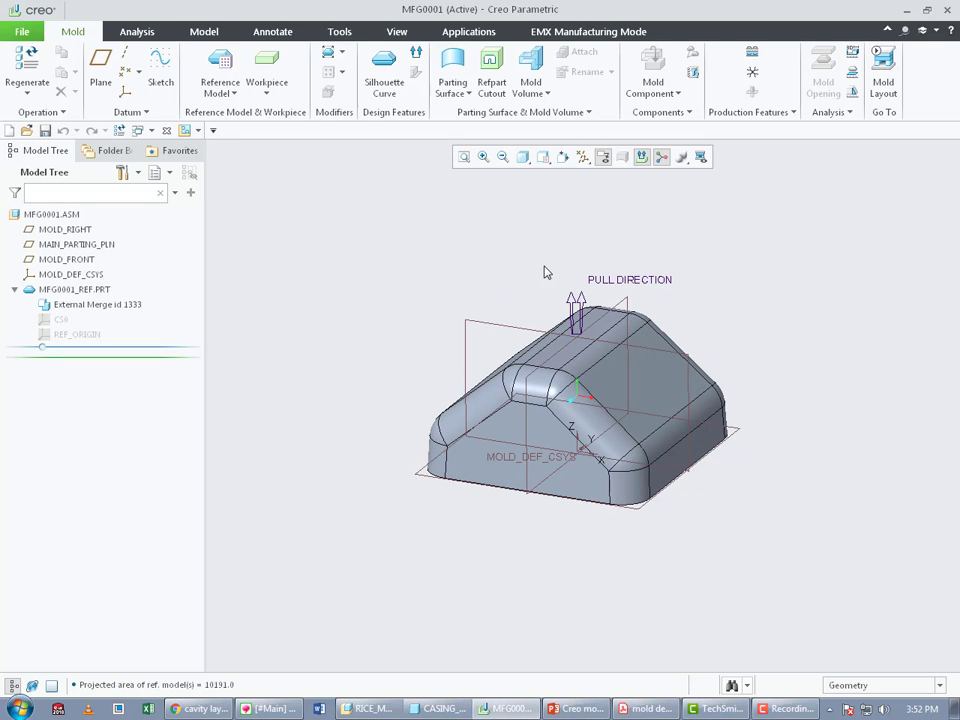
right_click(67, 292)
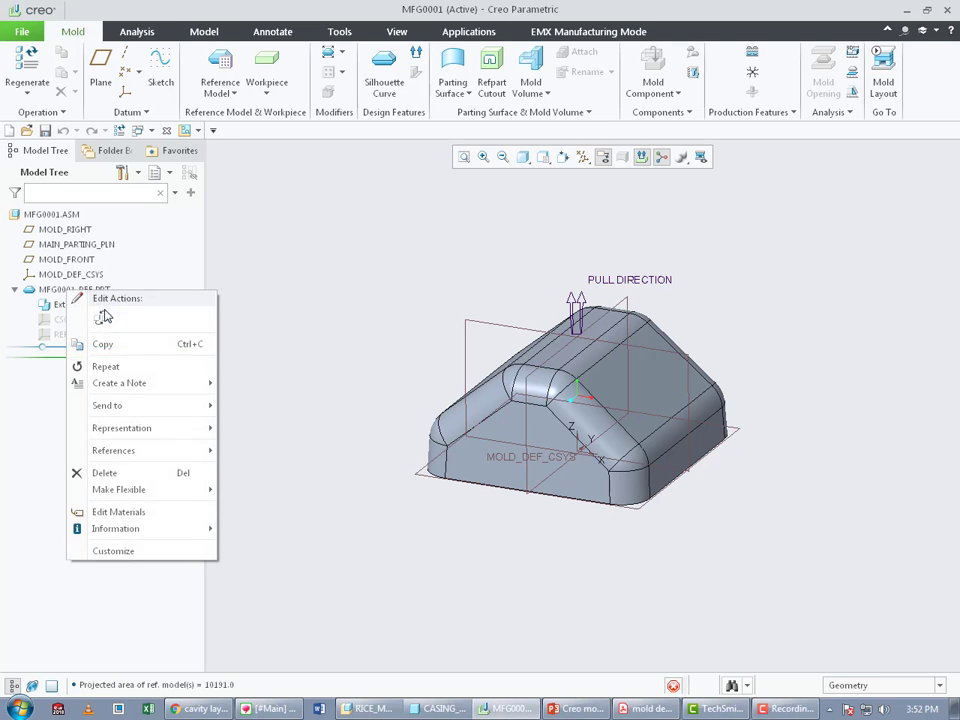
left_click(103, 474)
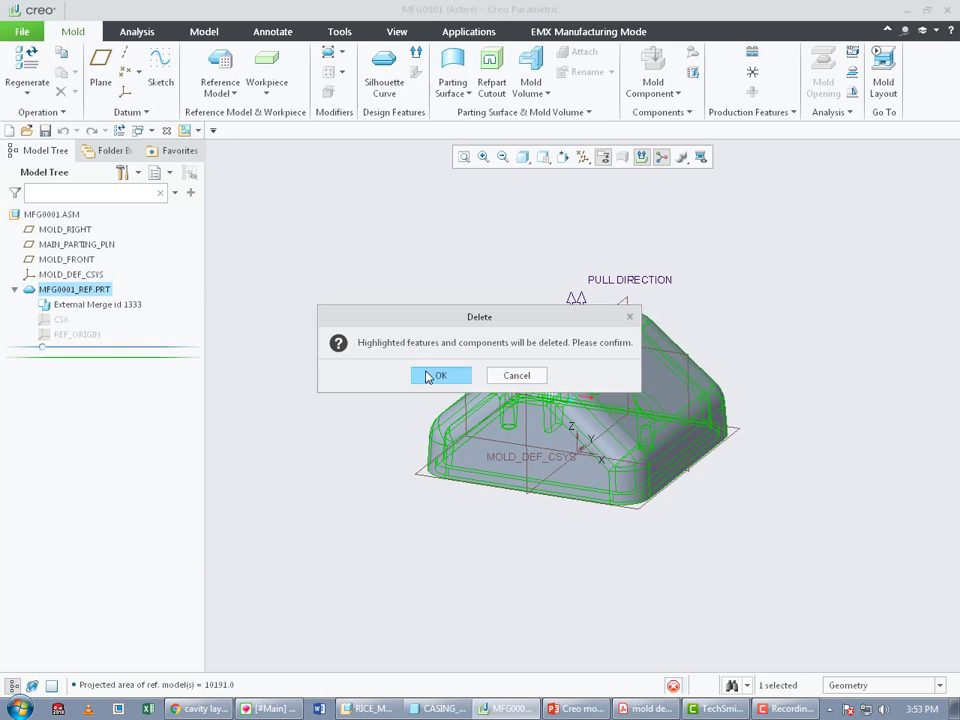
left_click(428, 375)
left_click(222, 90)
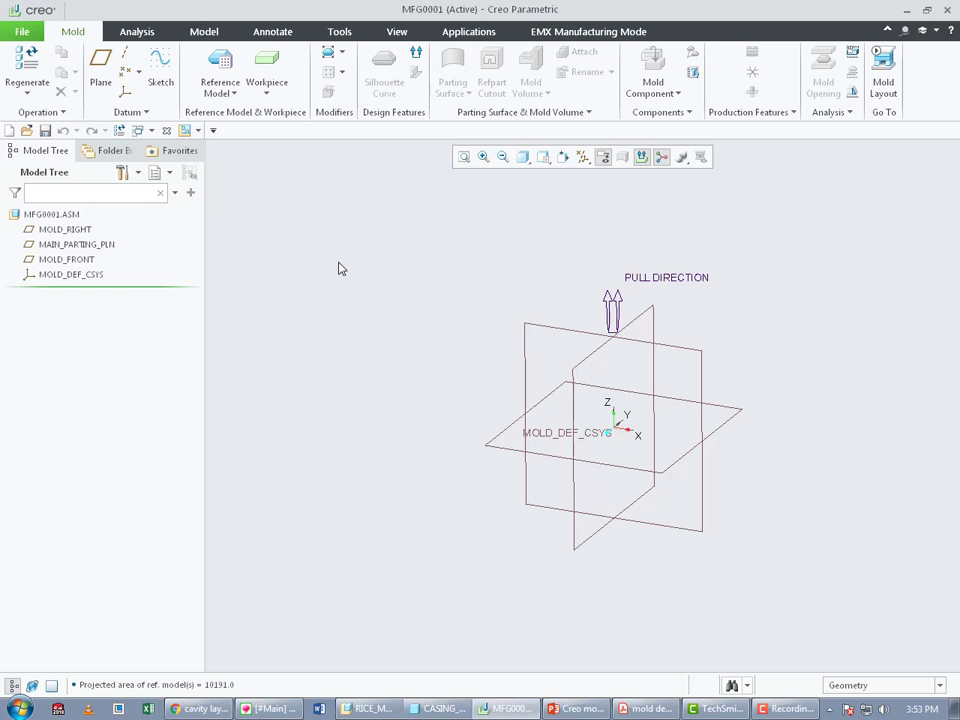
Switch to the CASING_01 part and examine the orientation of its PRT_CSYS_DEF coordinate system.
left_click(424, 708)
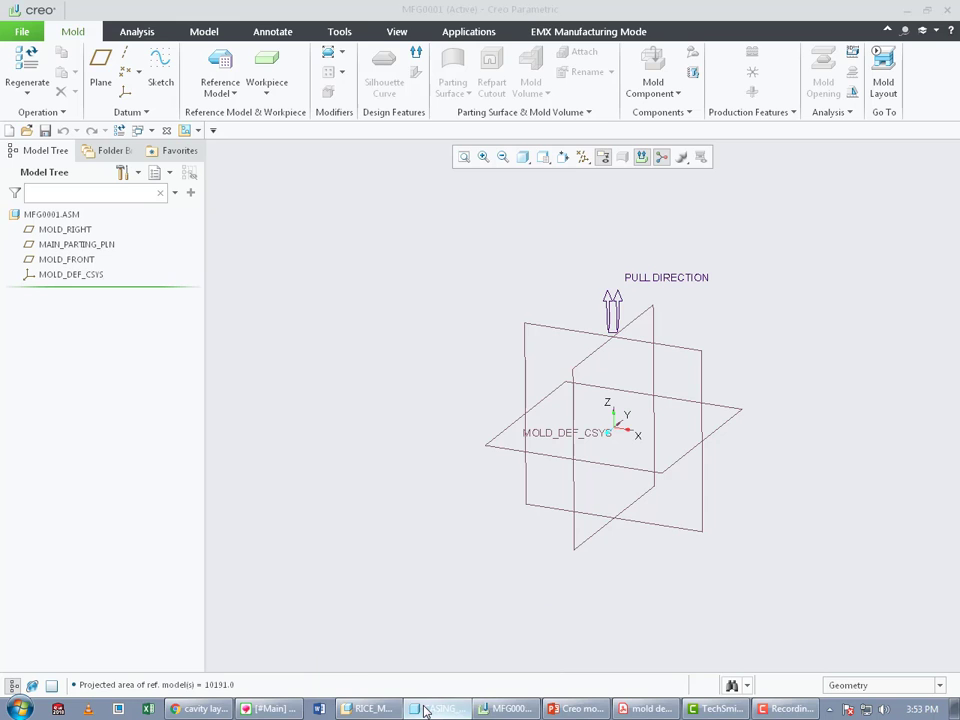
middle_click_drag(344, 326, 393, 542)
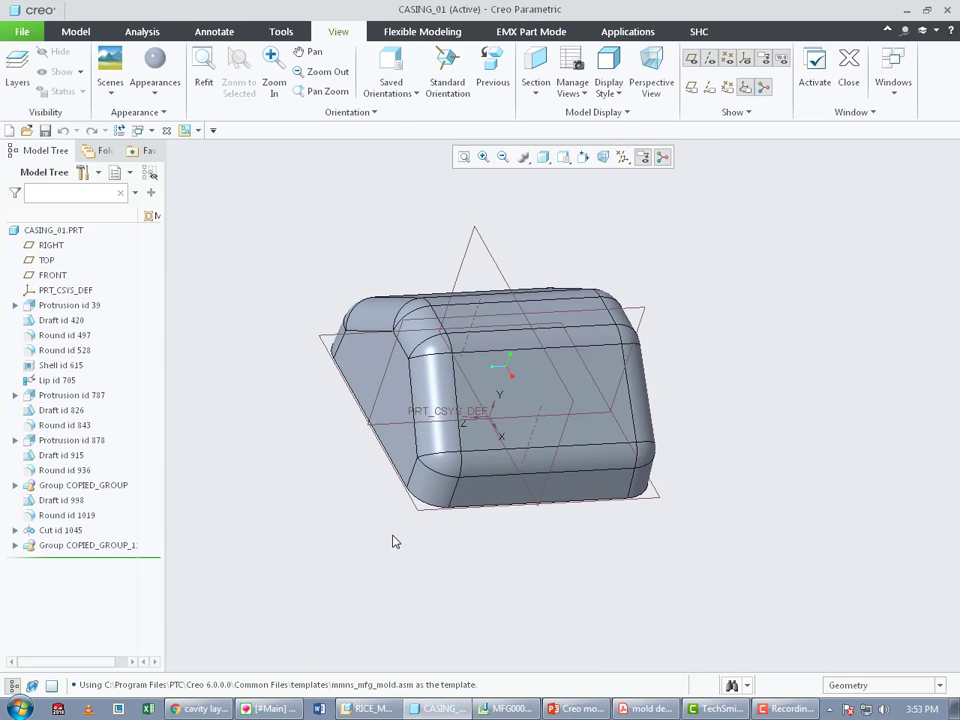
left_click(65, 290)
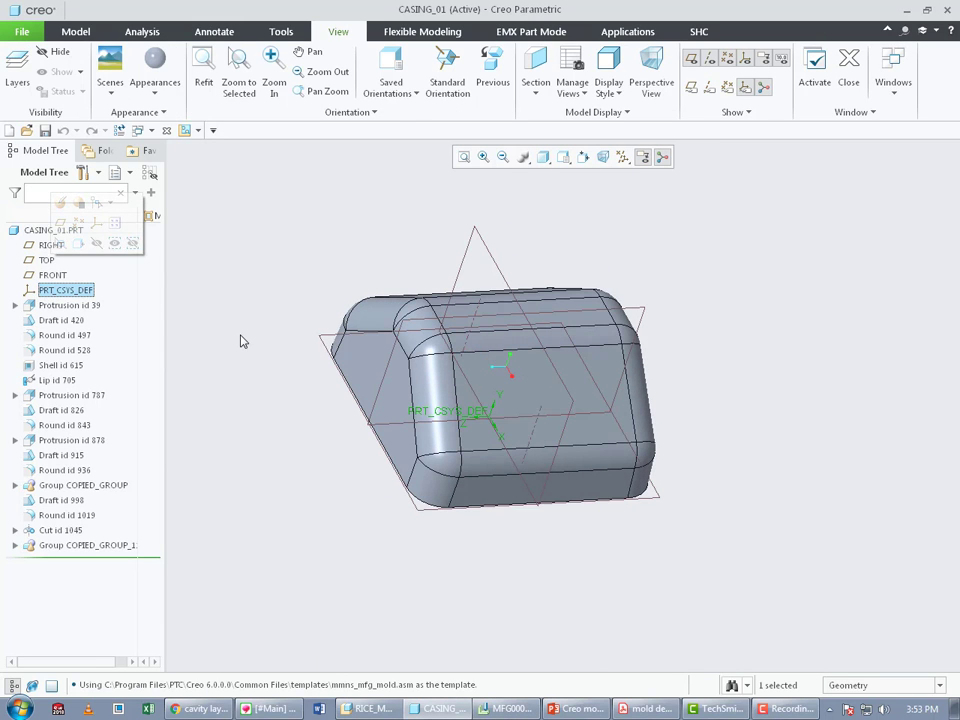
middle_click_drag(276, 344, 260, 386)
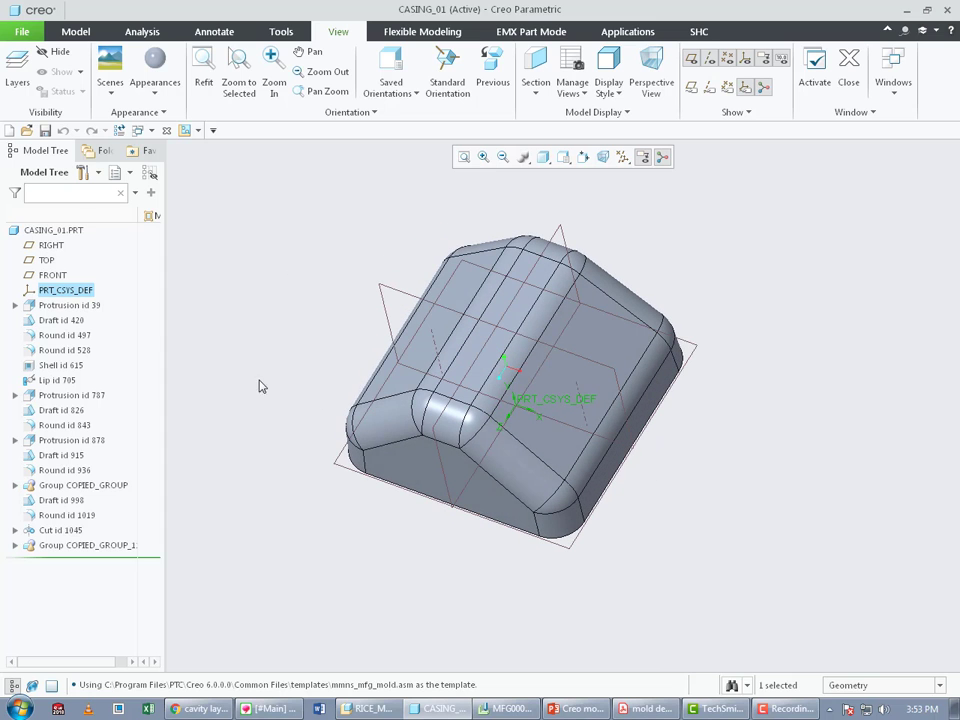
Hide all datum features and inspect the casing's outer faces and its interior bosses and ribs.
left_click(623, 157)
left_click(656, 175)
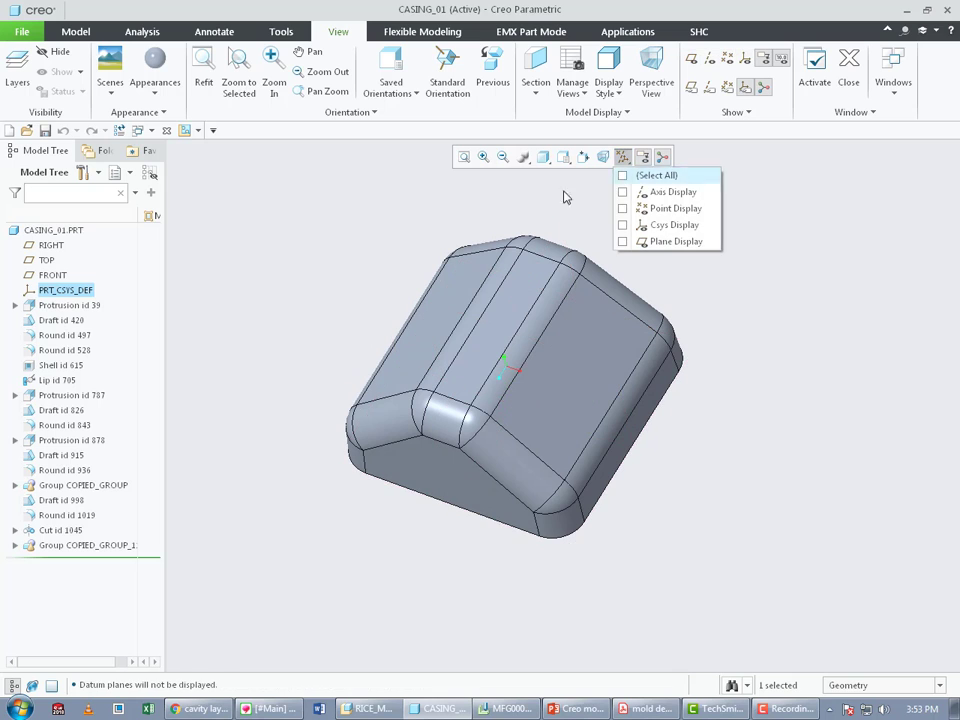
left_click(75, 31)
middle_click_drag(567, 322, 452, 366)
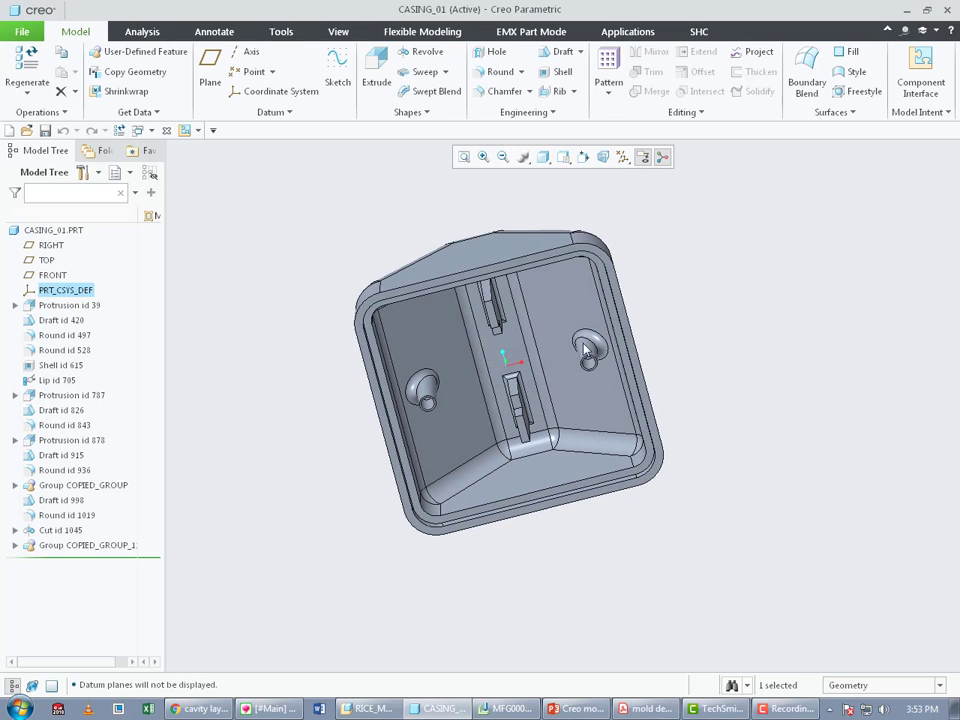
mouse_move(462, 306)
middle_mouse_down()
mouse_move(405, 280)
mouse_move(386, 399)
mouse_move(346, 400)
mouse_move(270, 445)
middle_mouse_up()
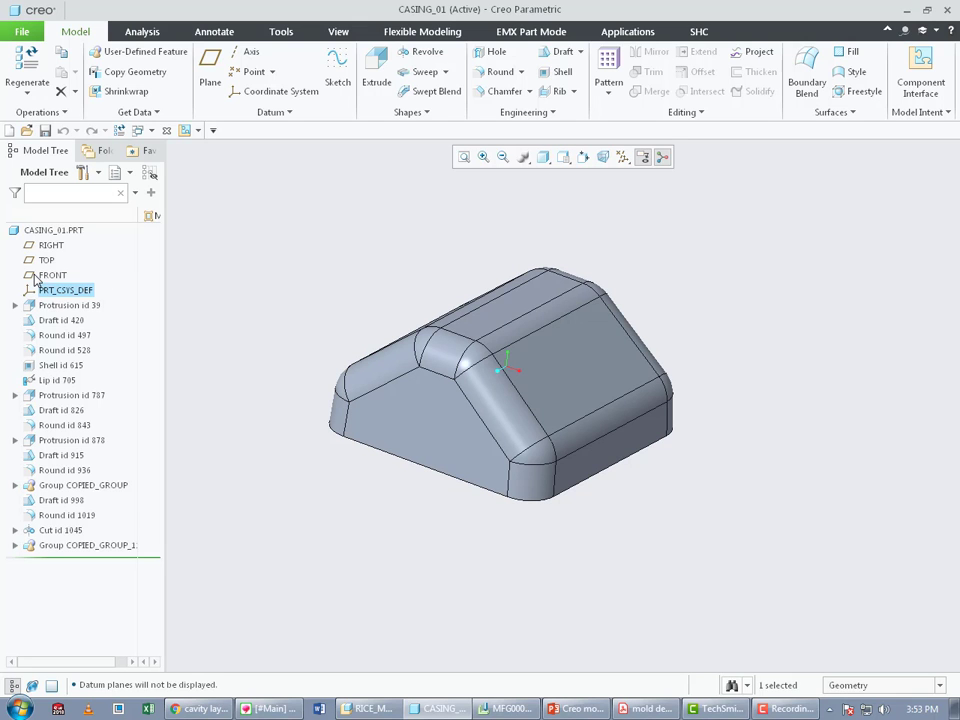
middle_click_drag(467, 388, 508, 200)
middle_click_drag(345, 242, 285, 295)
middle_click_drag(696, 272, 700, 260)
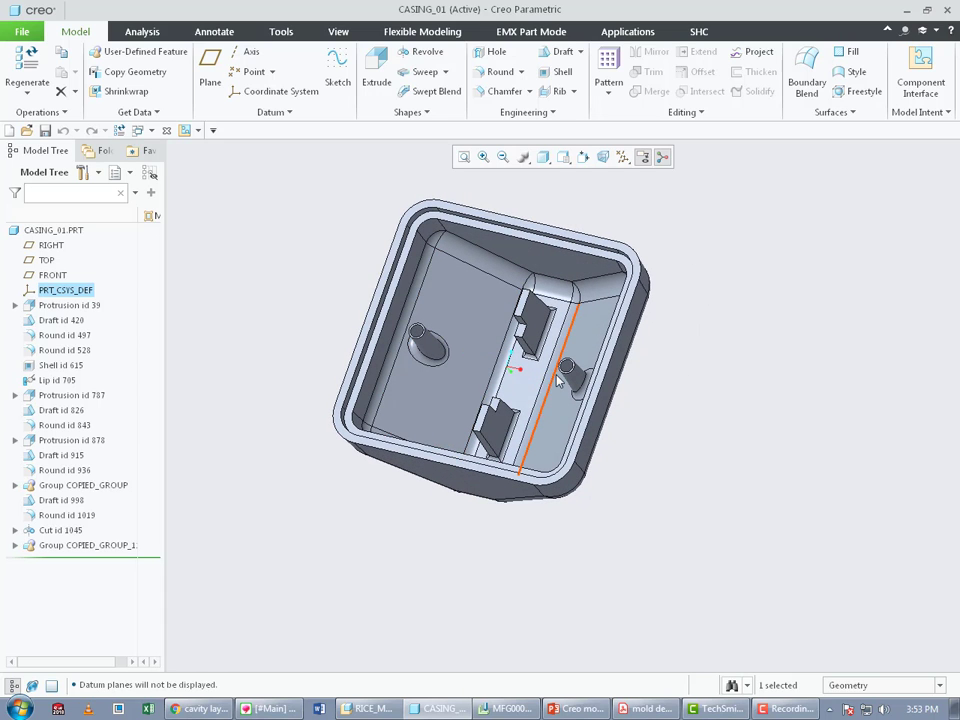
Return to the MFG0001 mold assembly and turn on the display of all datum features.
left_click(510, 712)
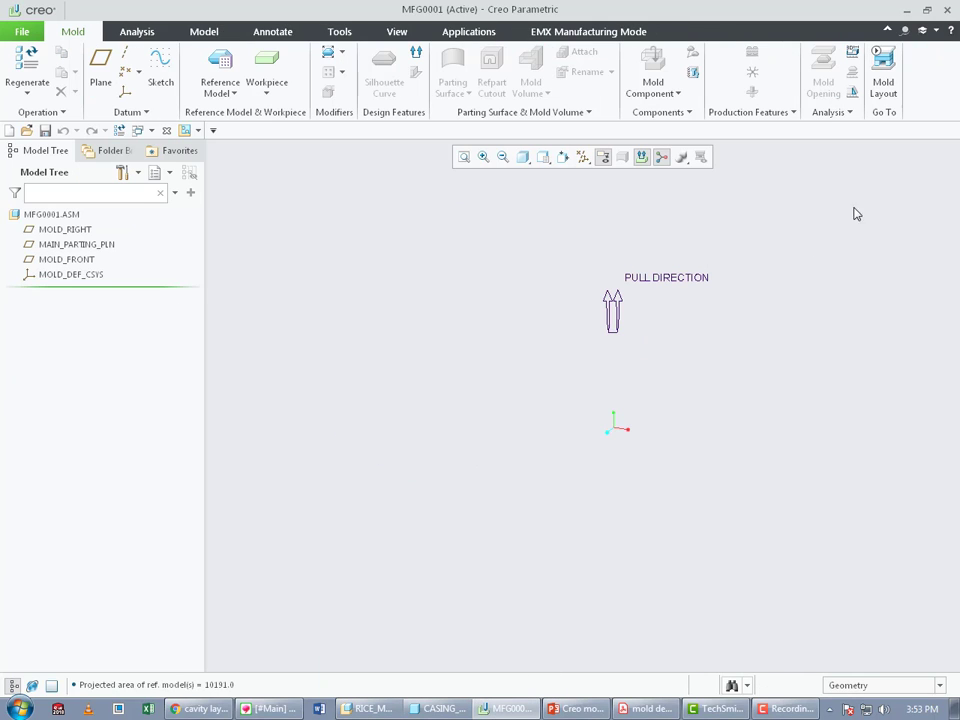
left_click(583, 157)
left_click(583, 175)
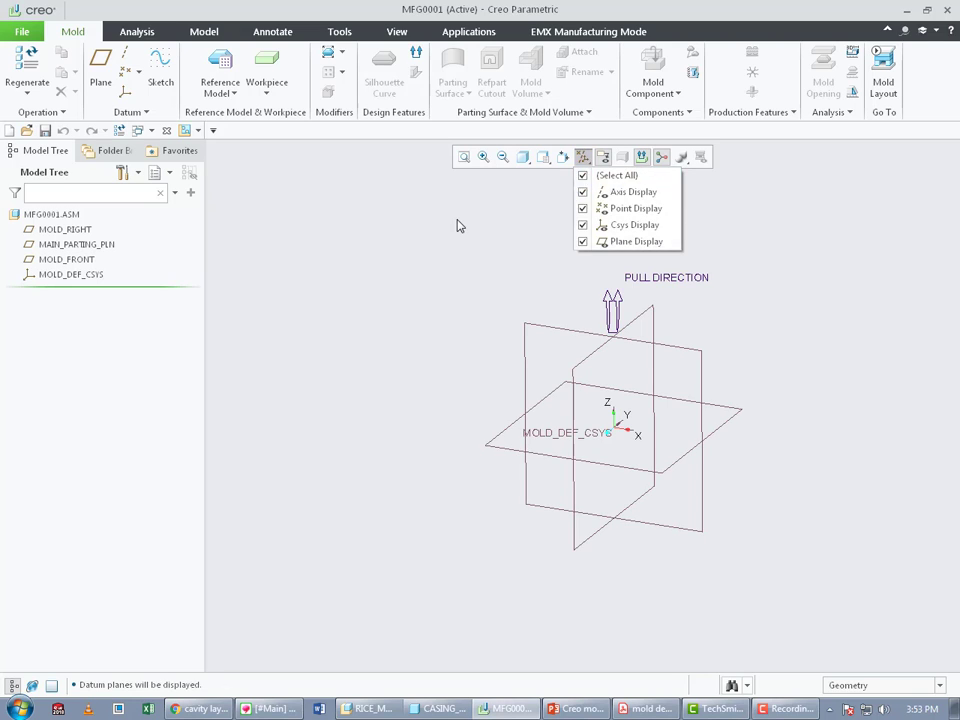
left_click(530, 234)
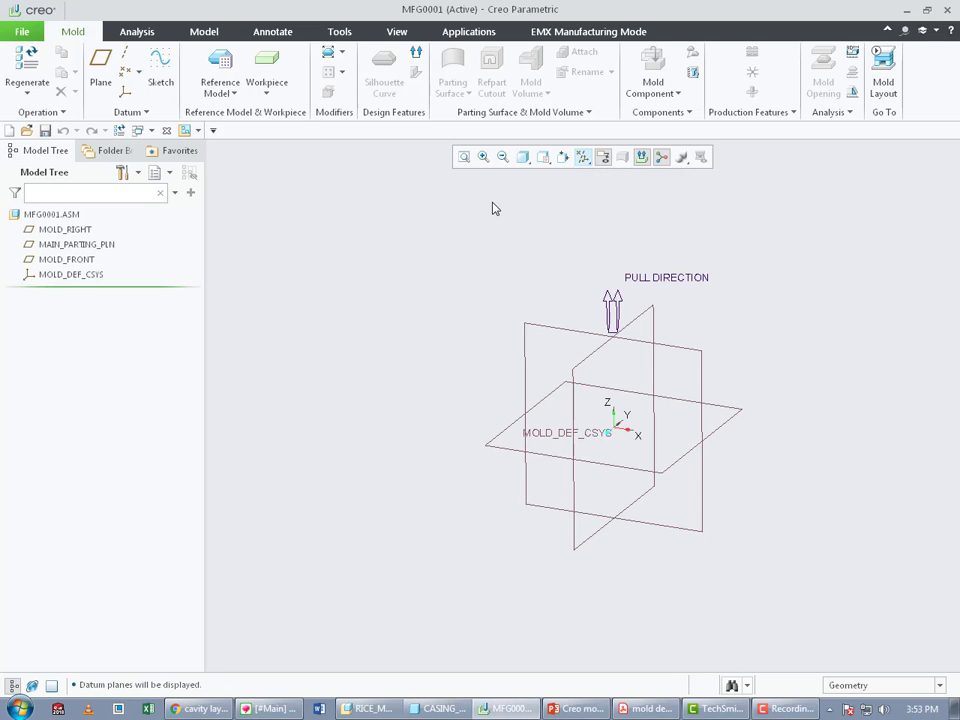
left_click(220, 89)
left_click(239, 112)
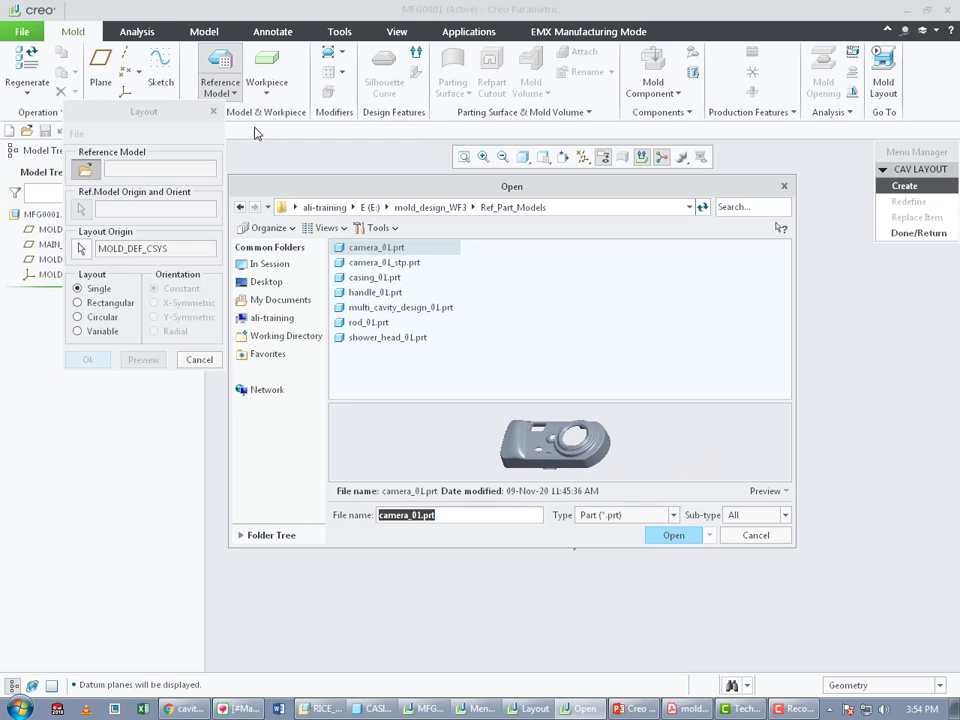
left_click(383, 280)
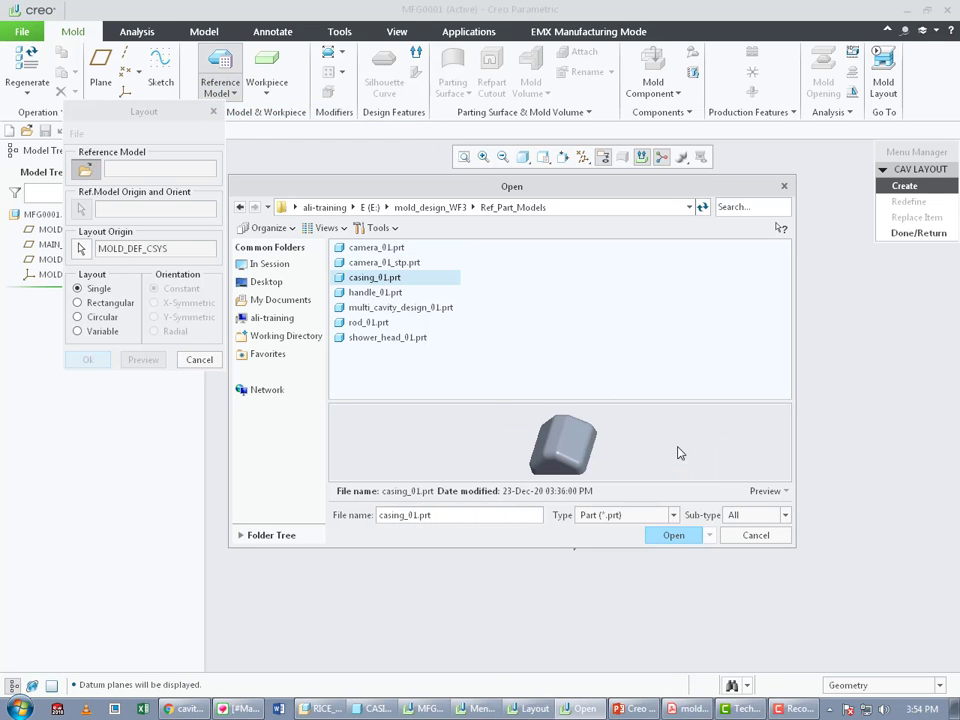
left_click(673, 536)
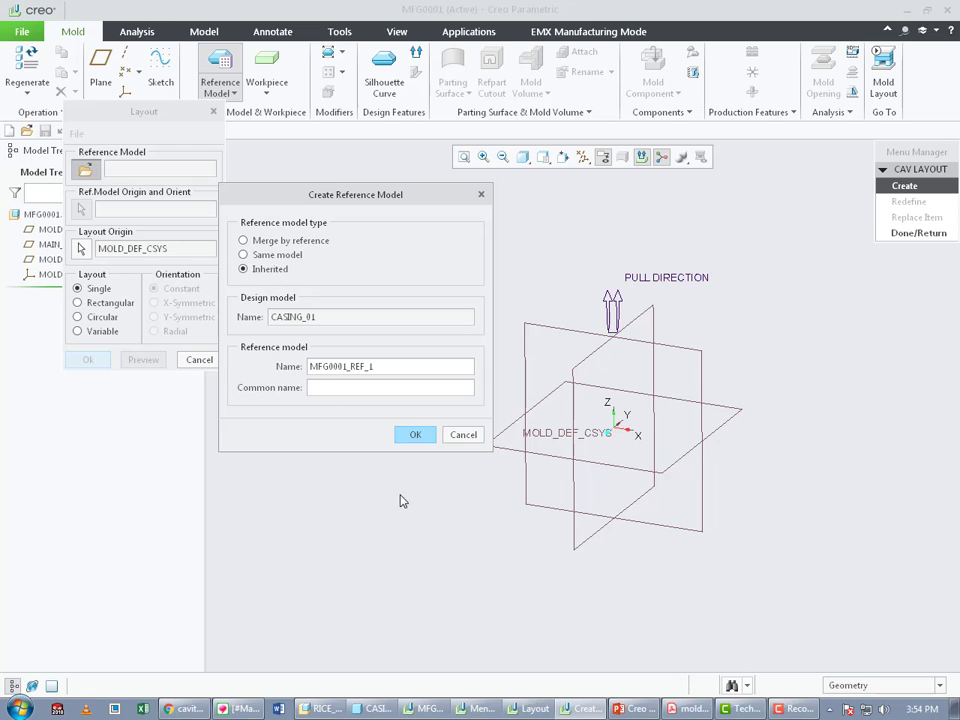
left_click(416, 435)
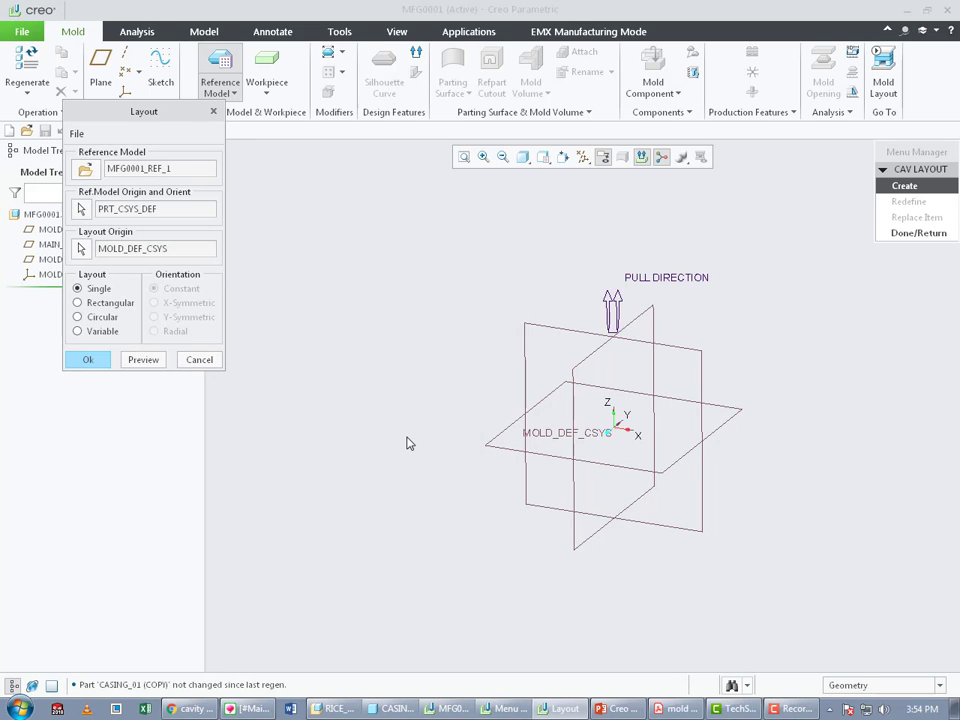
left_click_drag(178, 111, 492, 194)
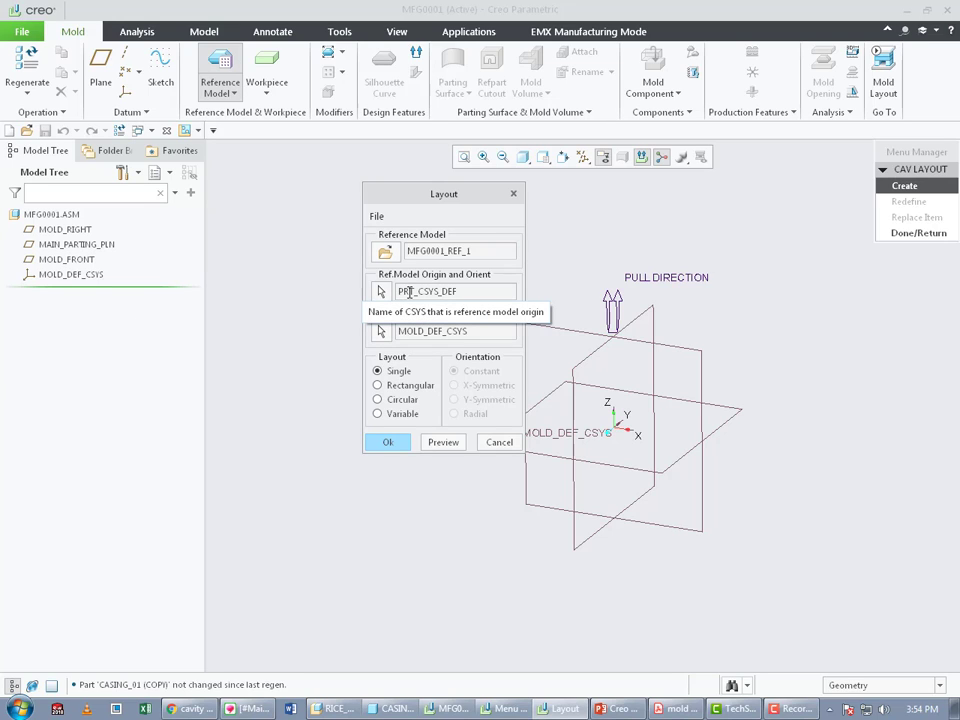
left_click_drag(460, 289, 393, 281)
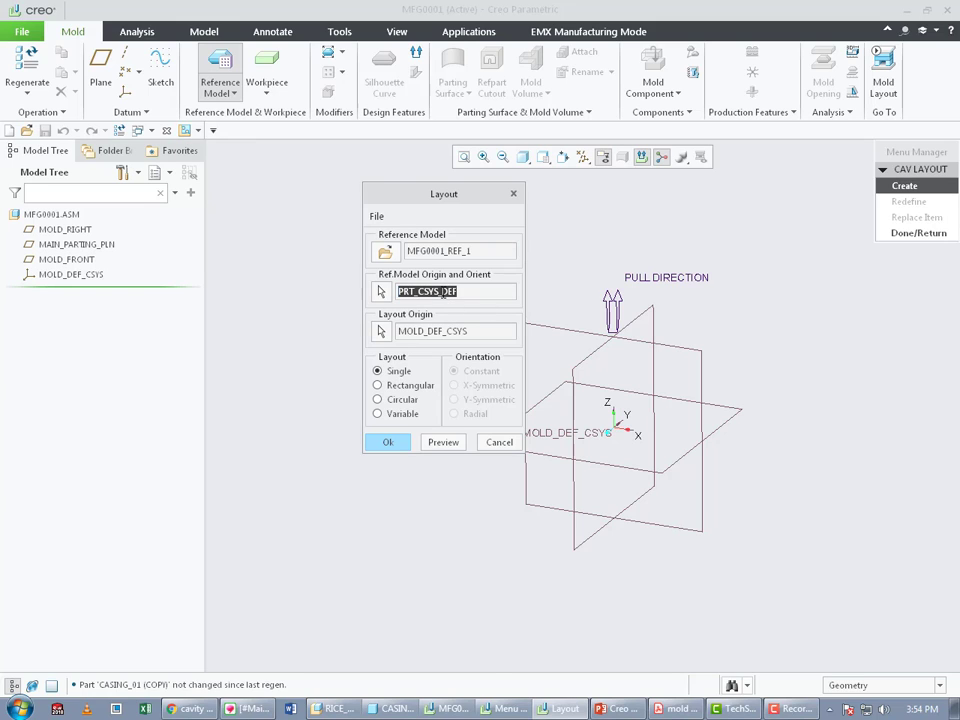
left_click(499, 442)
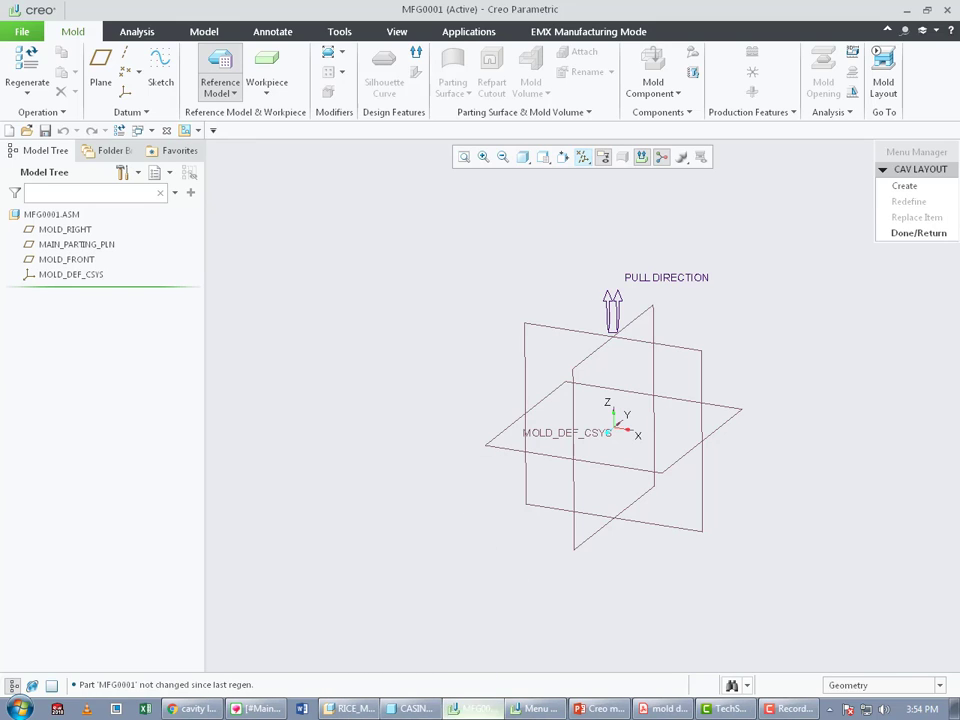
Switch to the CASING_01 part and check the PRT_CSYS_DEF axes against the casing's outer faces and open side.
left_click(415, 710)
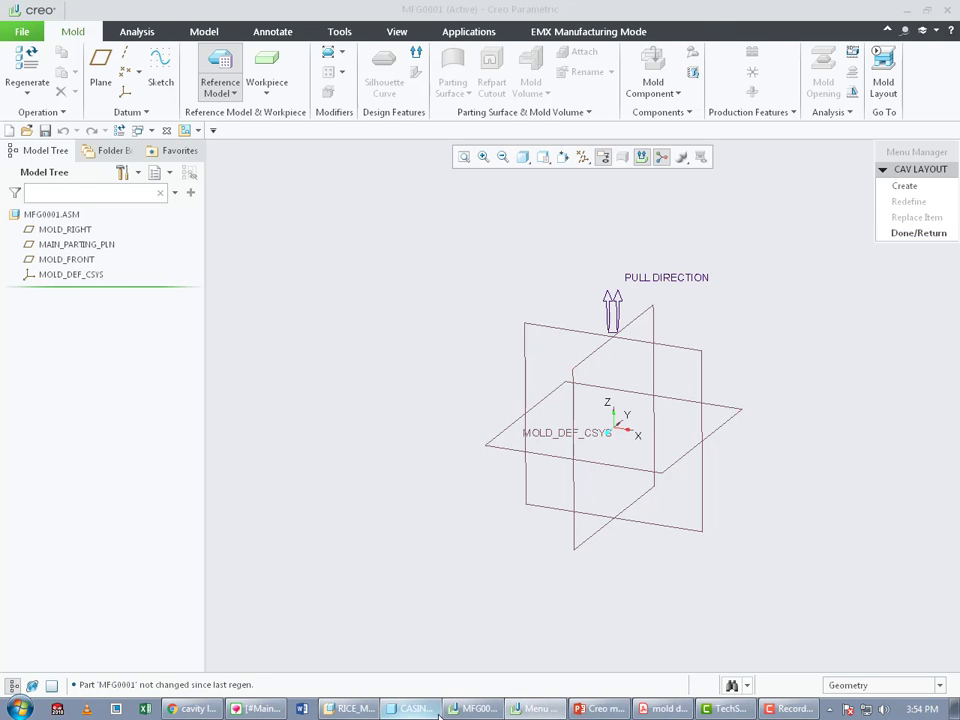
left_click(58, 290)
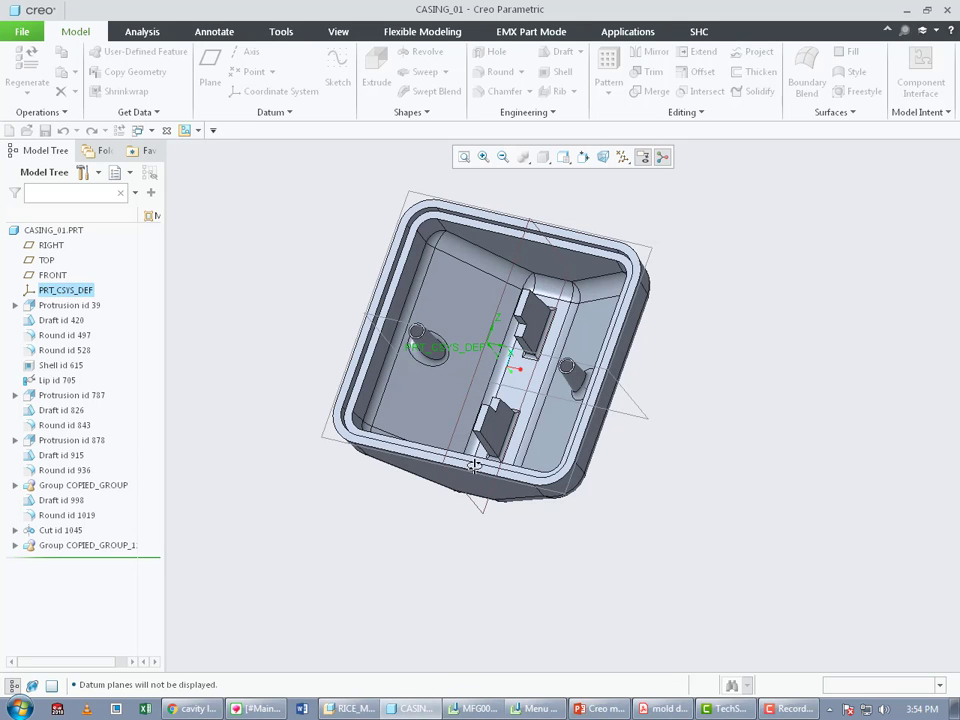
middle_click_drag(474, 466, 461, 499)
middle_click_drag(405, 342, 330, 400)
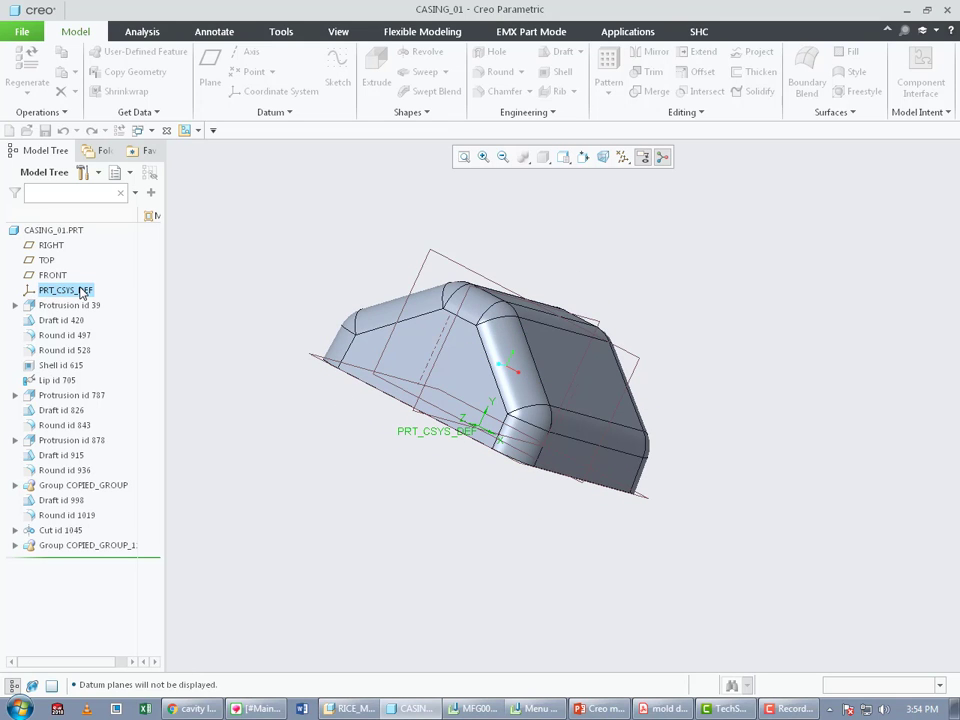
middle_click_drag(483, 348, 451, 360)
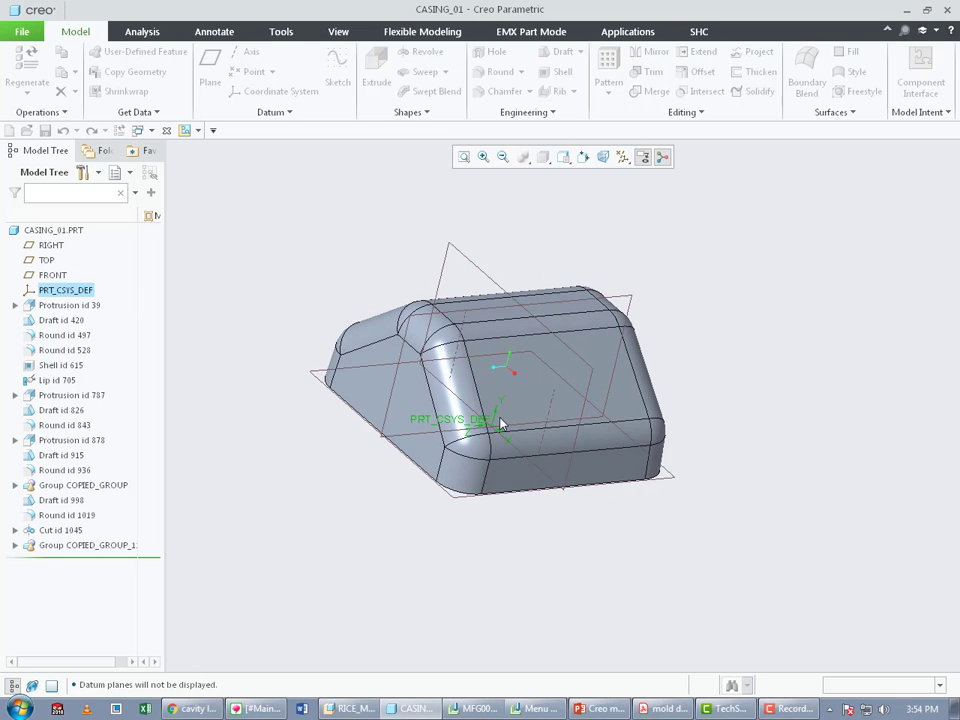
middle_click_drag(500, 418, 285, 251)
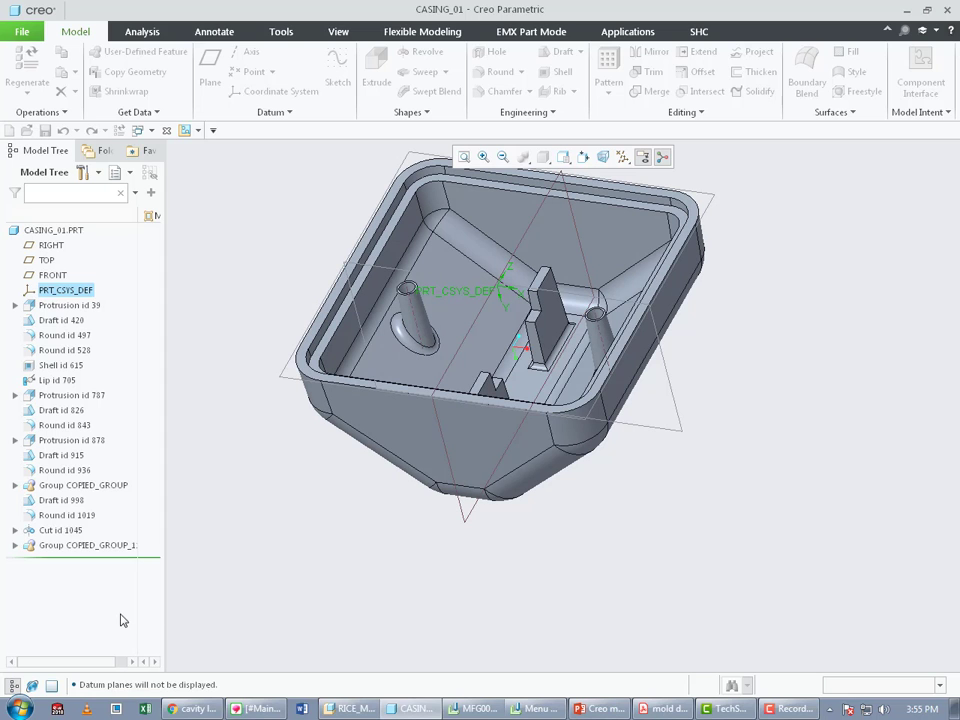
scroll(515, 316, "down", 4)
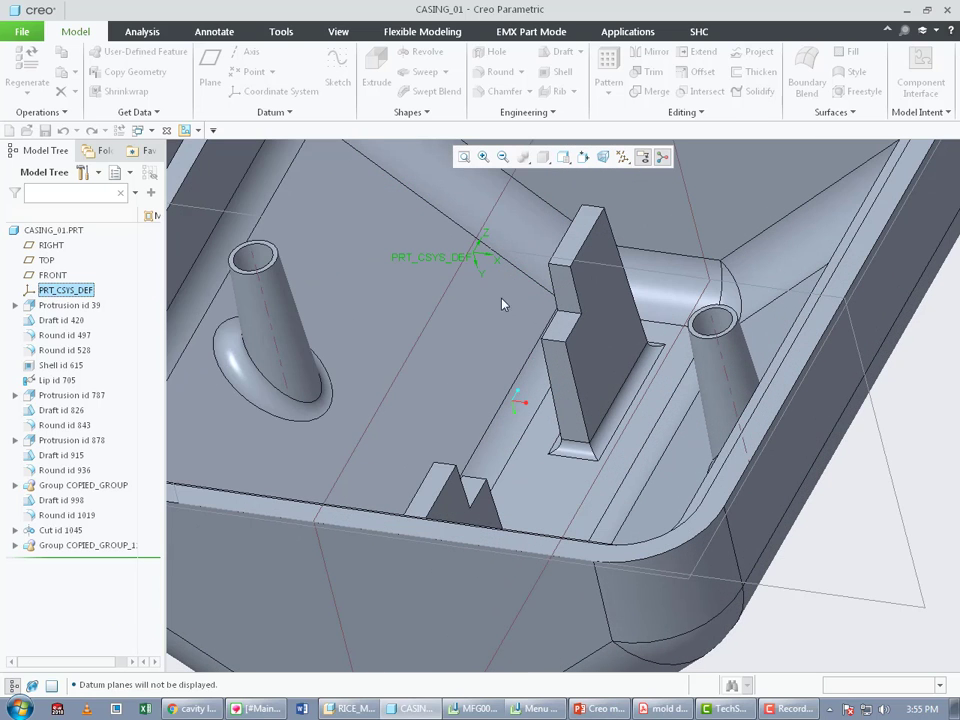
scroll(529, 392, "up", 4)
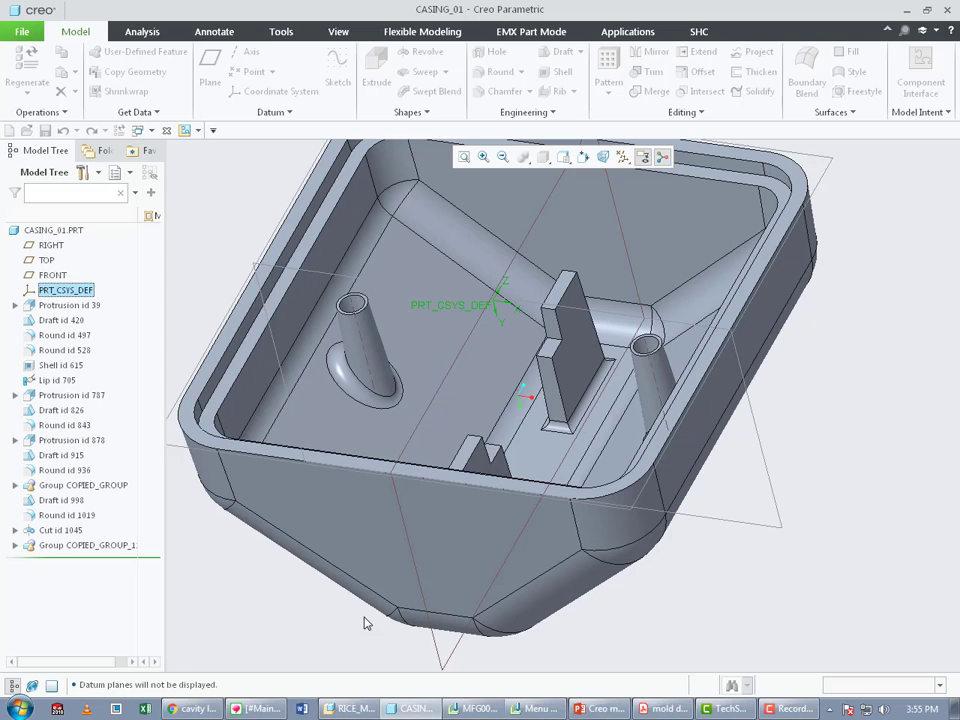
Return to the MFG0001 assembly, compare the MOLD_DEF_CSYS axes with the pull direction, and leave the cavity layout command.
left_click(352, 708)
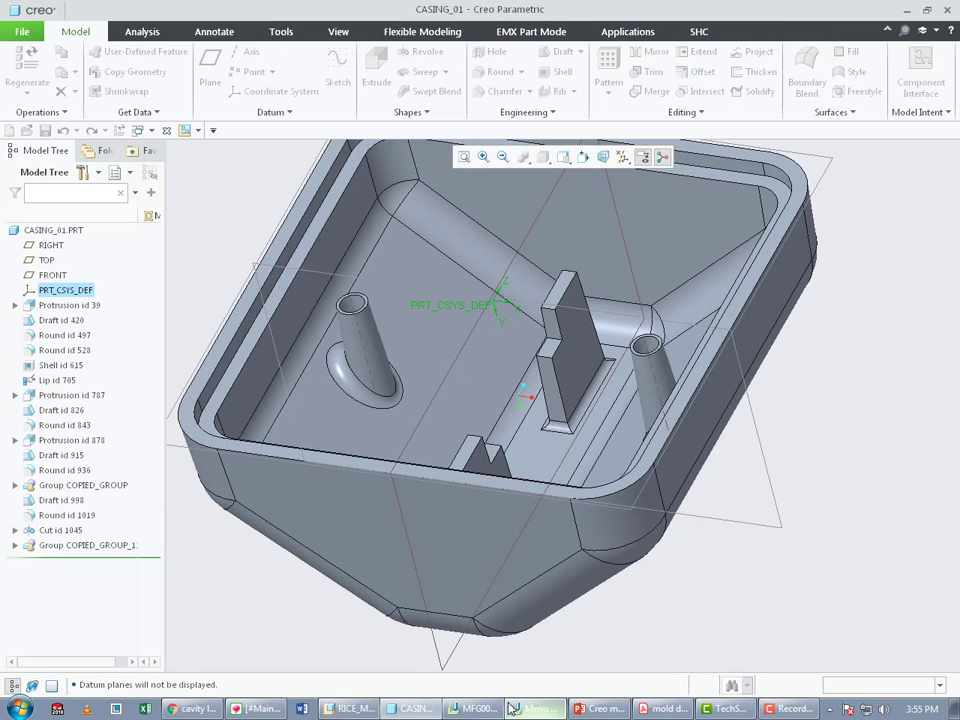
left_click(413, 708)
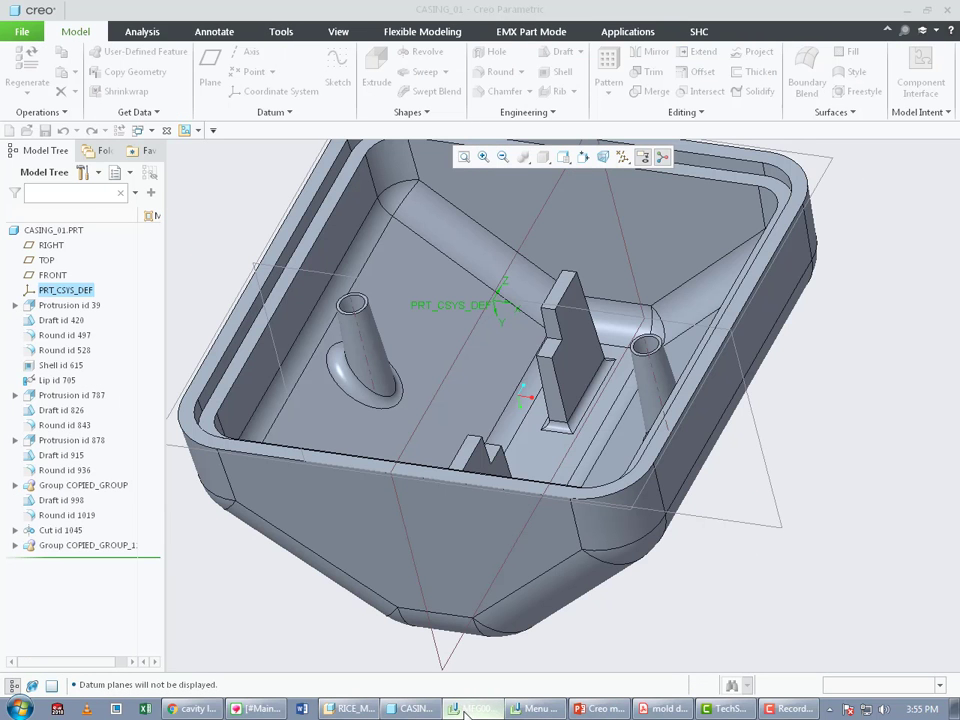
left_click(472, 710)
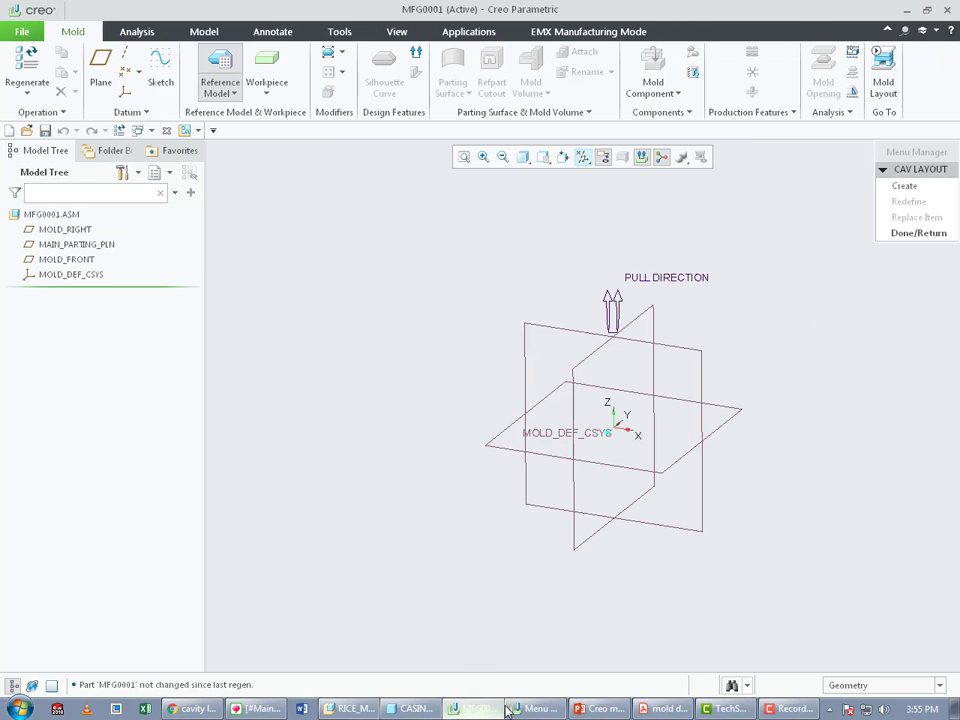
scroll(418, 434, "up", 3)
scroll(497, 435, "down", 3)
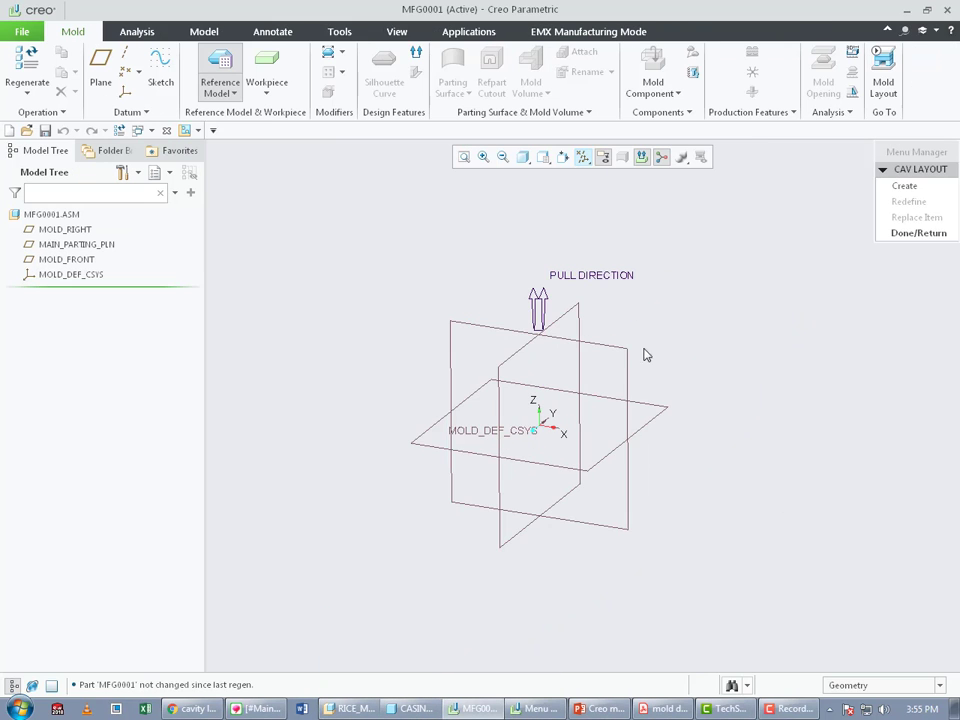
middle_click_drag(677, 332, 671, 332)
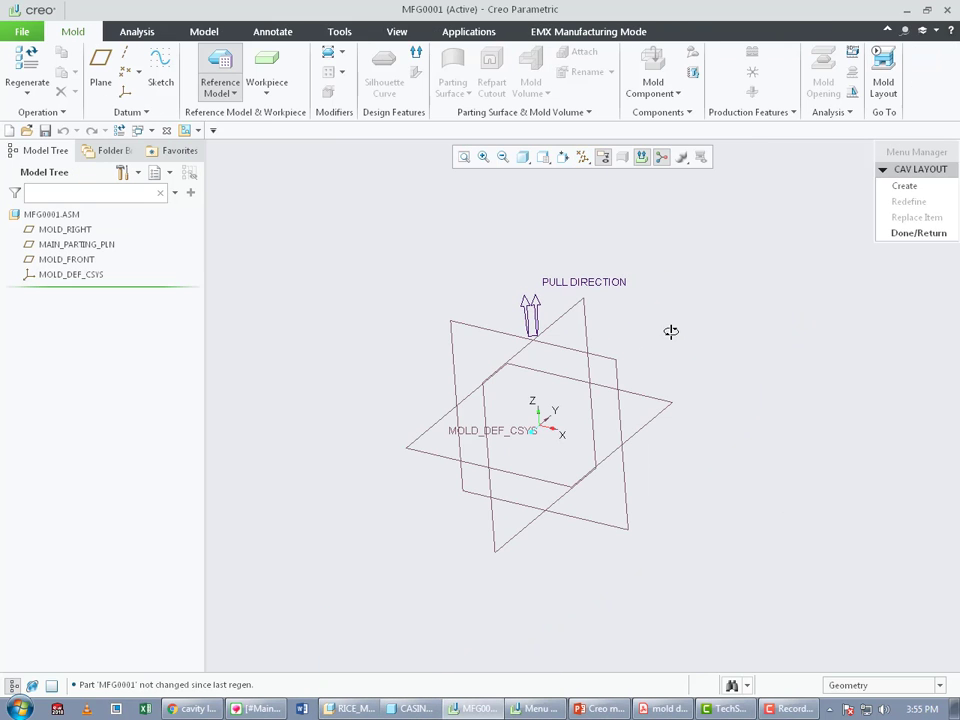
left_click(912, 236)
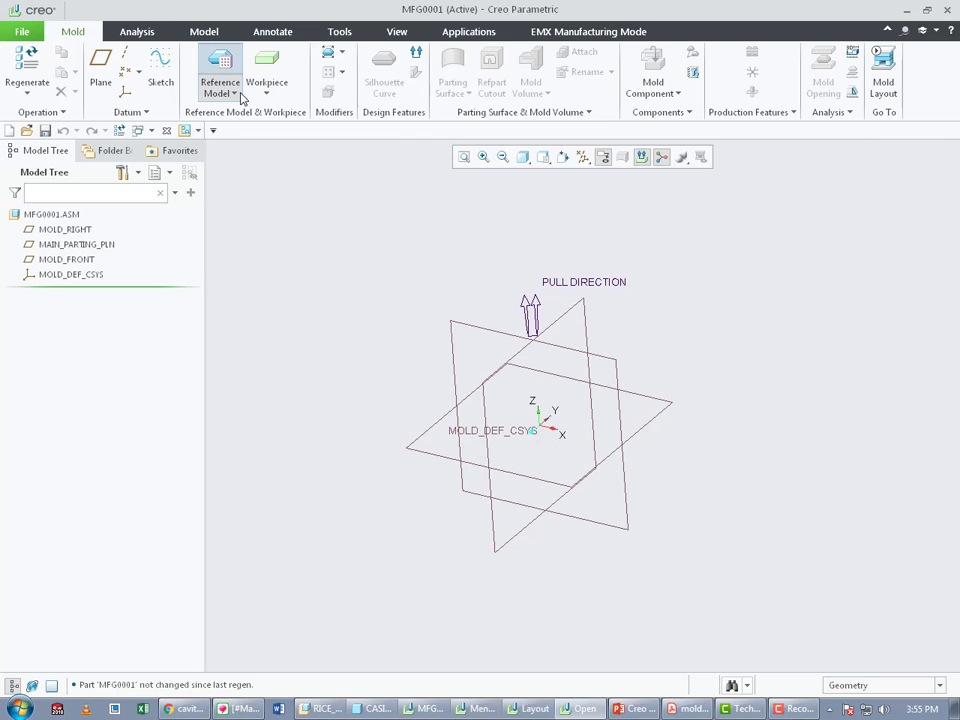
Try placing casing_01.prt as a merge-by-reference reference model in a single cavity layout and preview it.
left_click(241, 97)
left_click(388, 279)
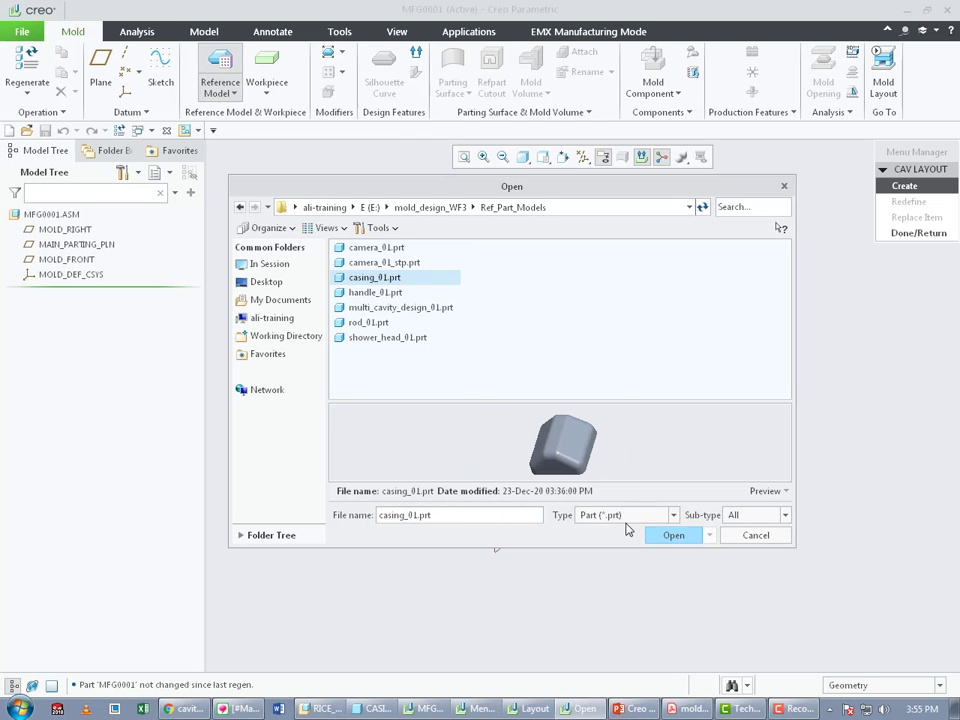
left_click(679, 536)
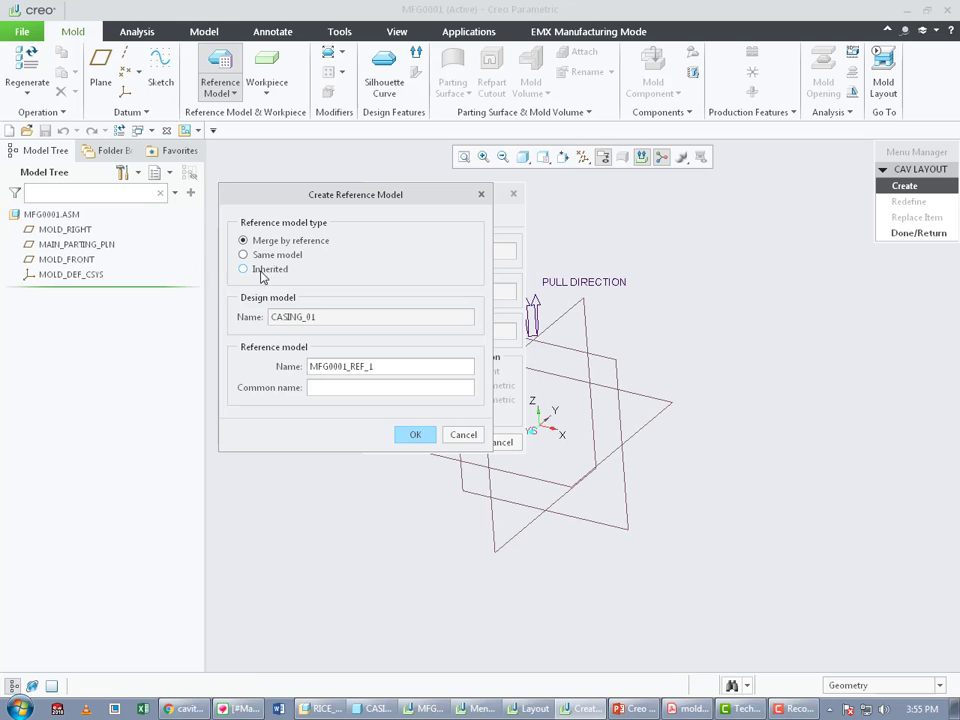
left_click(417, 437)
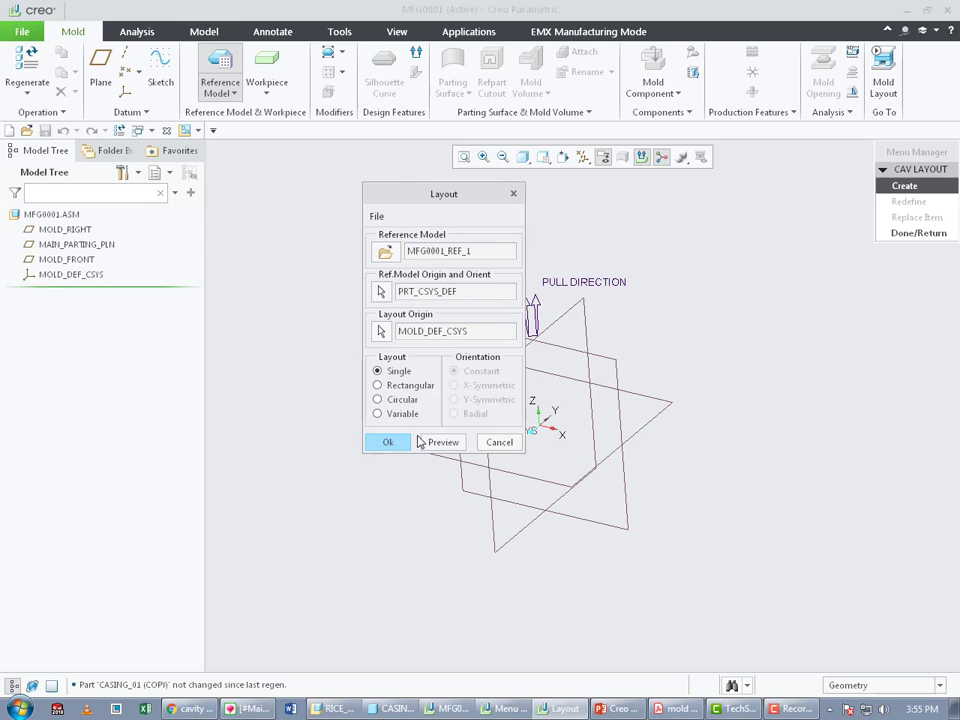
left_click_drag(416, 209, 269, 179)
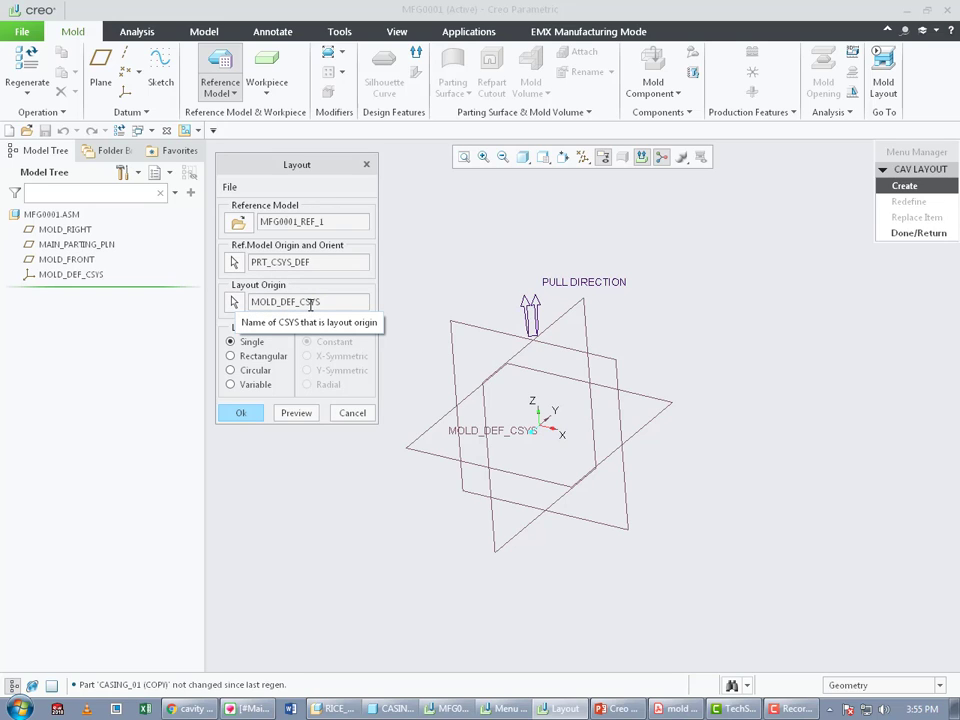
left_click(302, 415)
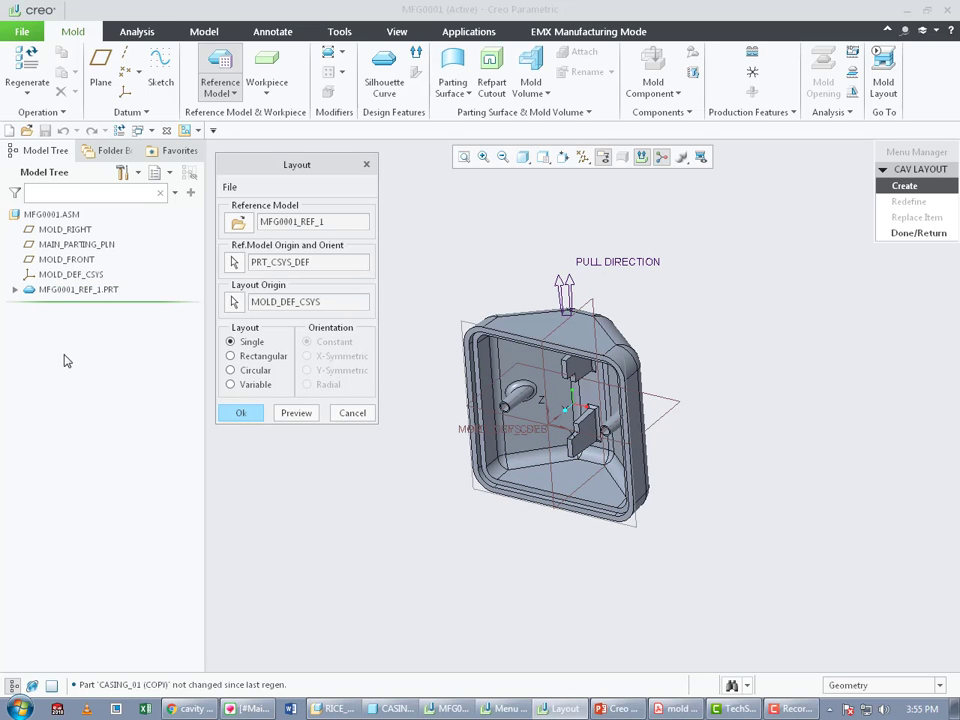
Check how the previewed casing and its coordinate system are oriented relative to MOLD_DEF_CSYS and the pull direction.
middle_click_drag(505, 440, 489, 442)
scroll(546, 400, "down", 4)
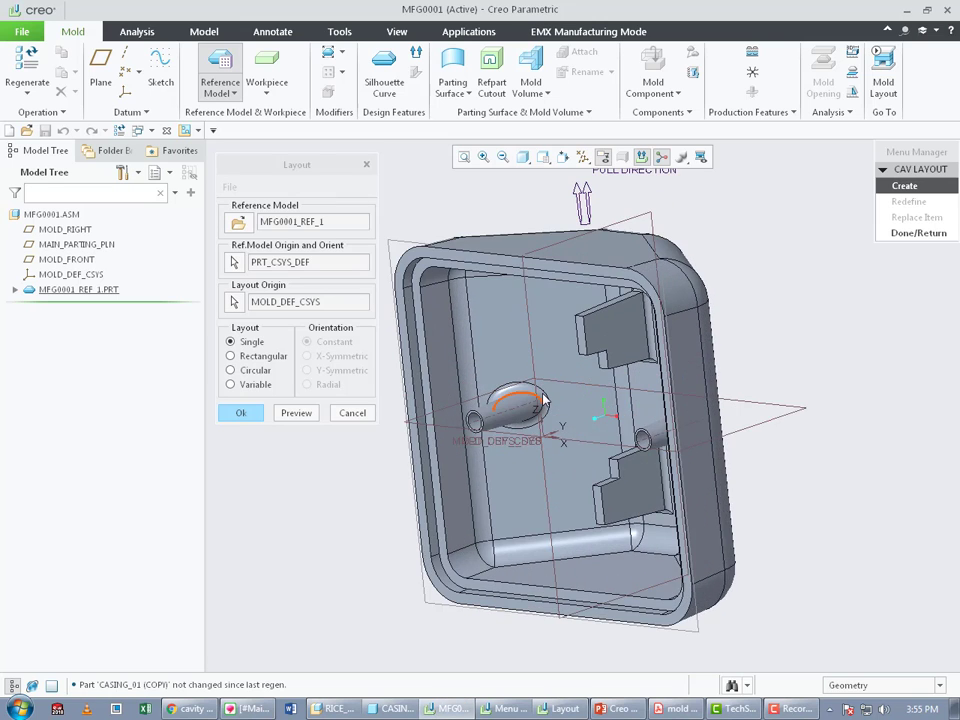
middle_click_drag(546, 400, 568, 401)
scroll(568, 405, "down", 5)
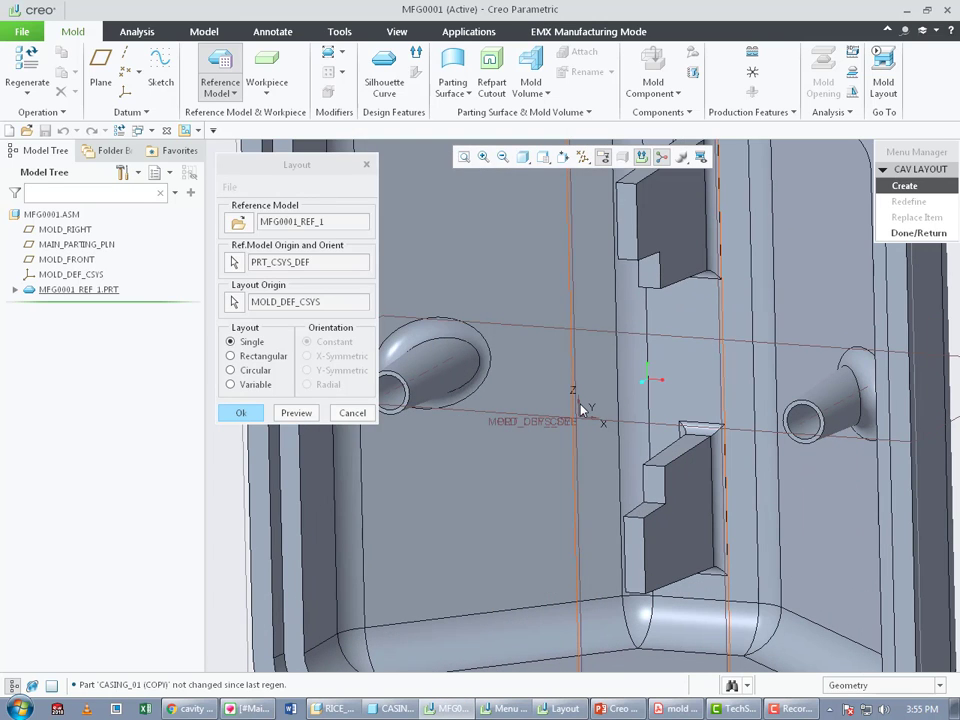
key("ctrl+d")
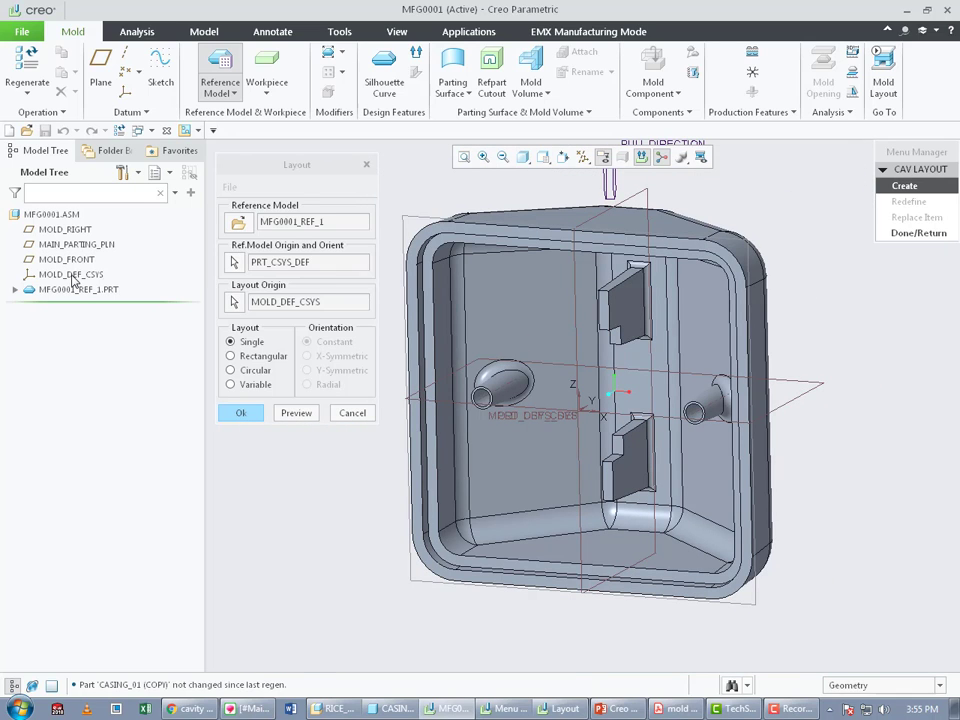
scroll(470, 344, "up", 3)
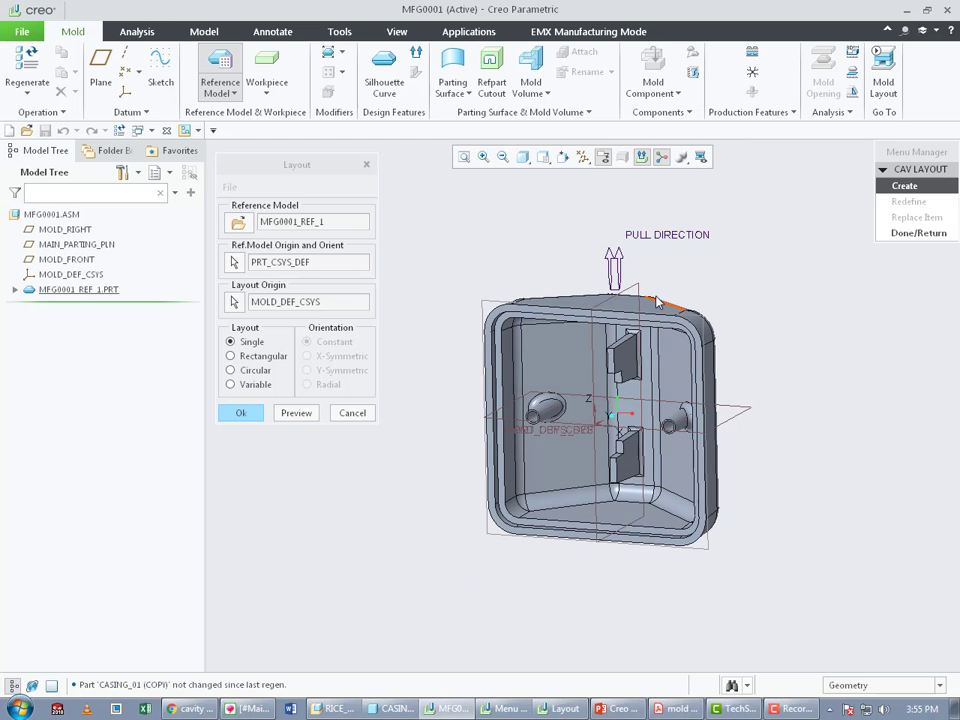
middle_click_drag(494, 226, 540, 405)
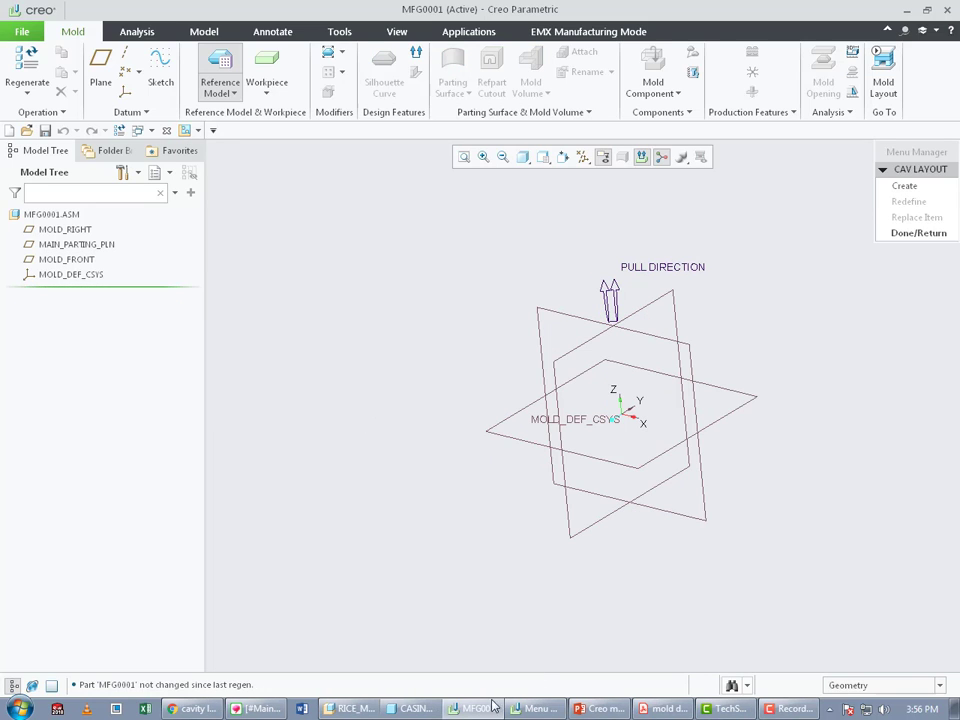
Check PRT_CSYS_DEF in the CASING_01 part and leave the cavity layout command in the mold assembly.
left_click(410, 712)
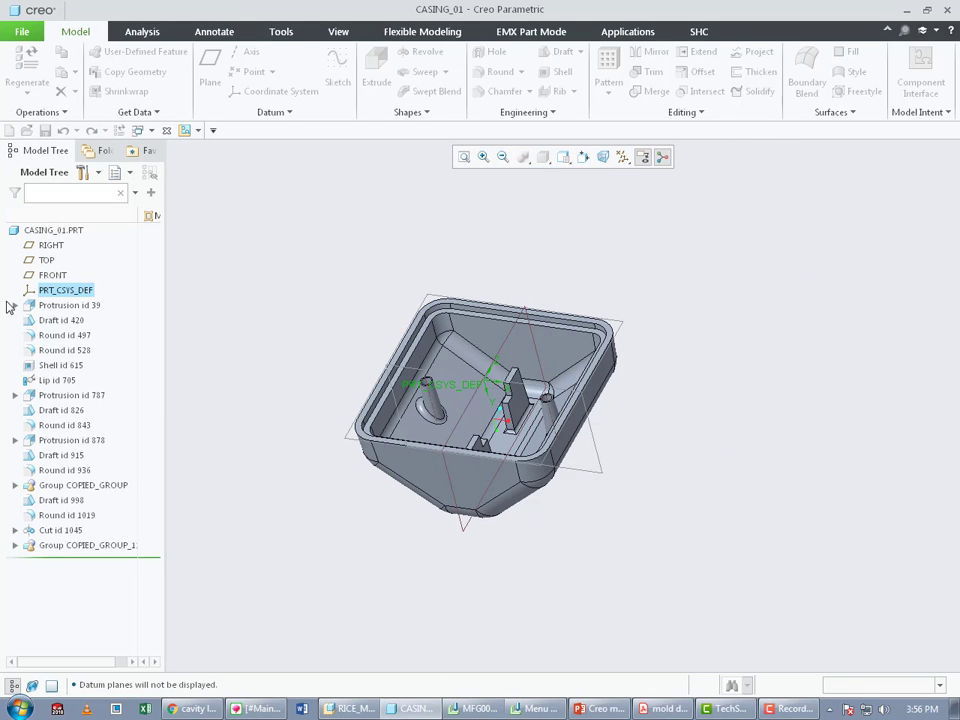
mouse_move(65, 291)
left_mouse_down()
mouse_move(165, 422)
mouse_move(60, 292)
left_mouse_up()
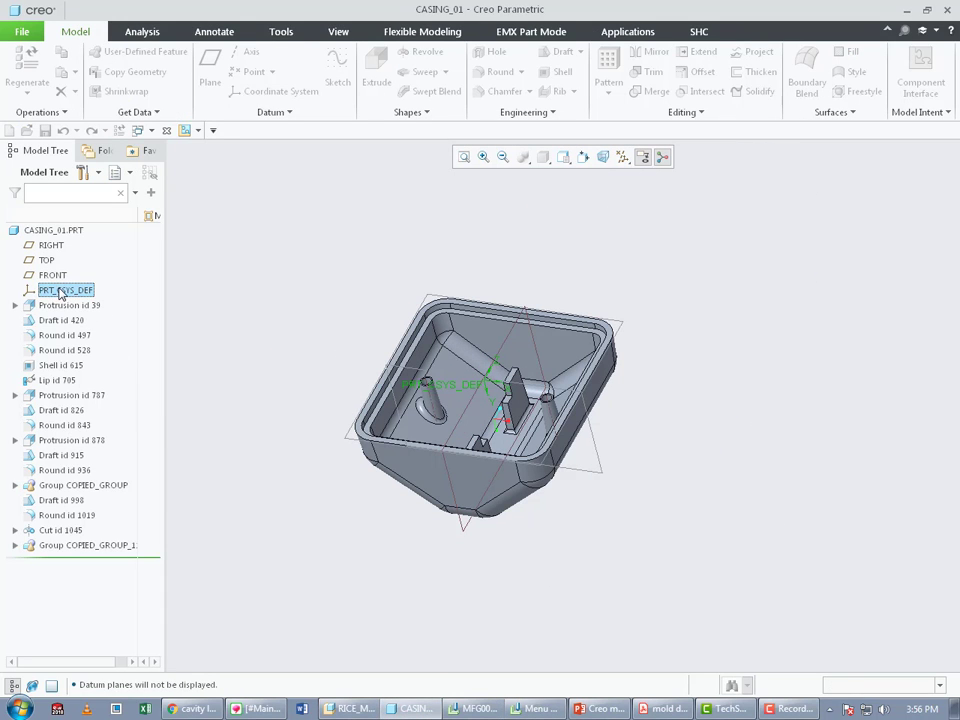
left_click(418, 709)
left_click(418, 713)
left_click(418, 713)
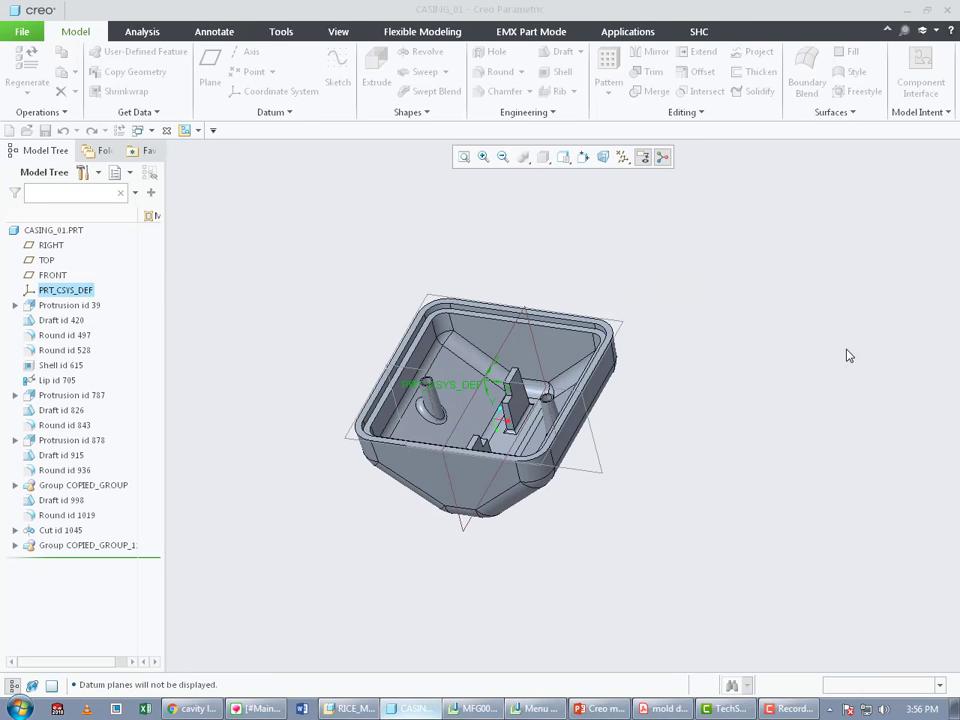
left_click(937, 235)
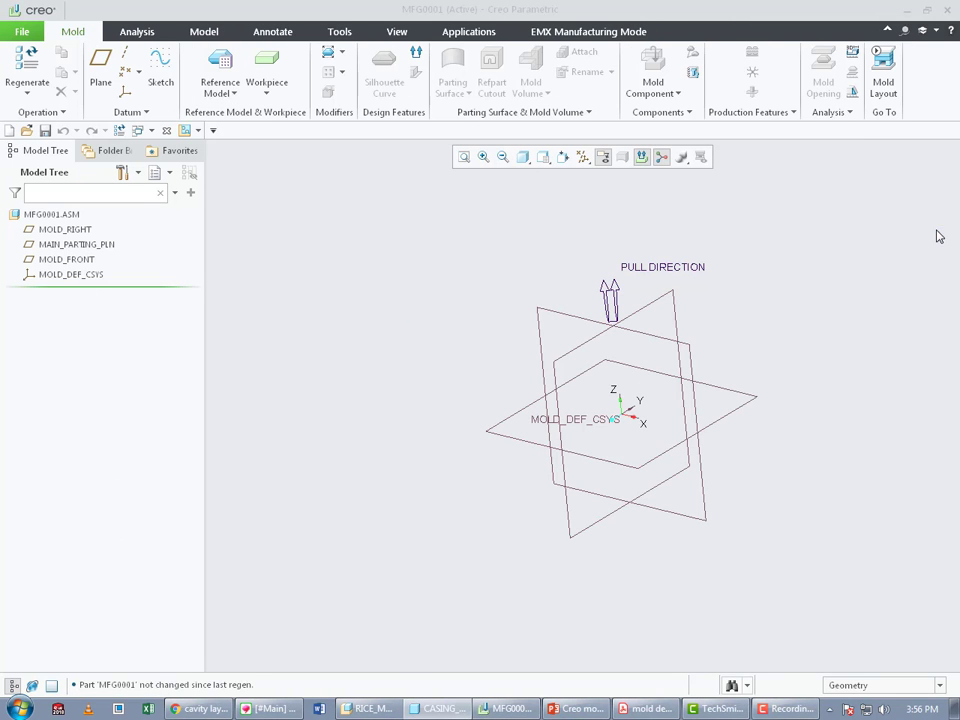
Switch to the CASING_01 part and hide its PRT_CSYS_DEF coordinate system.
left_click(445, 709)
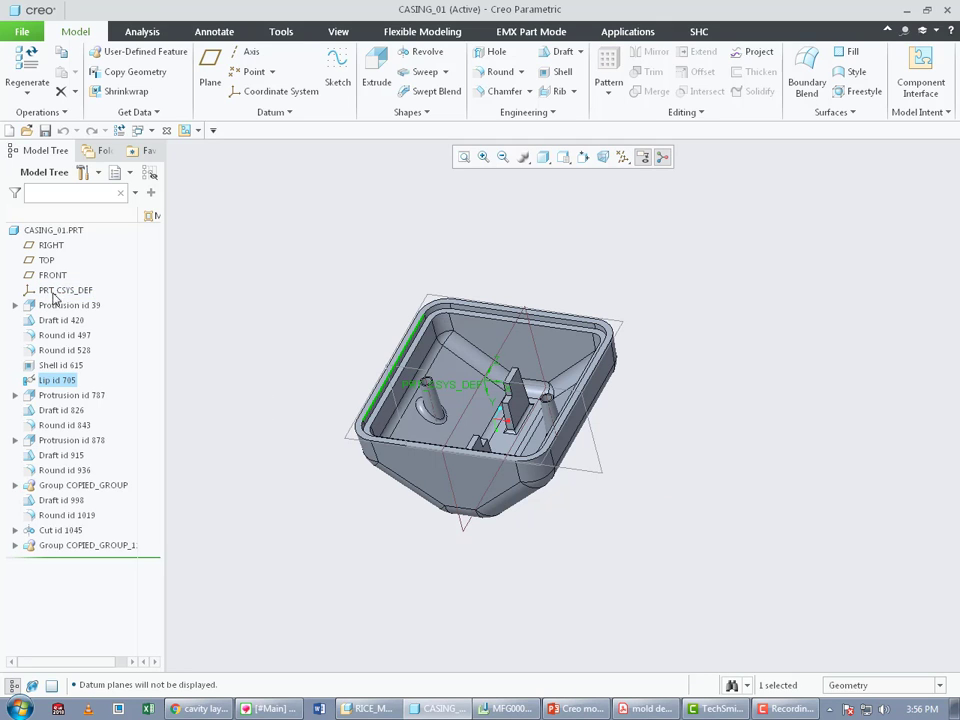
right_click(66, 290)
left_click(112, 261)
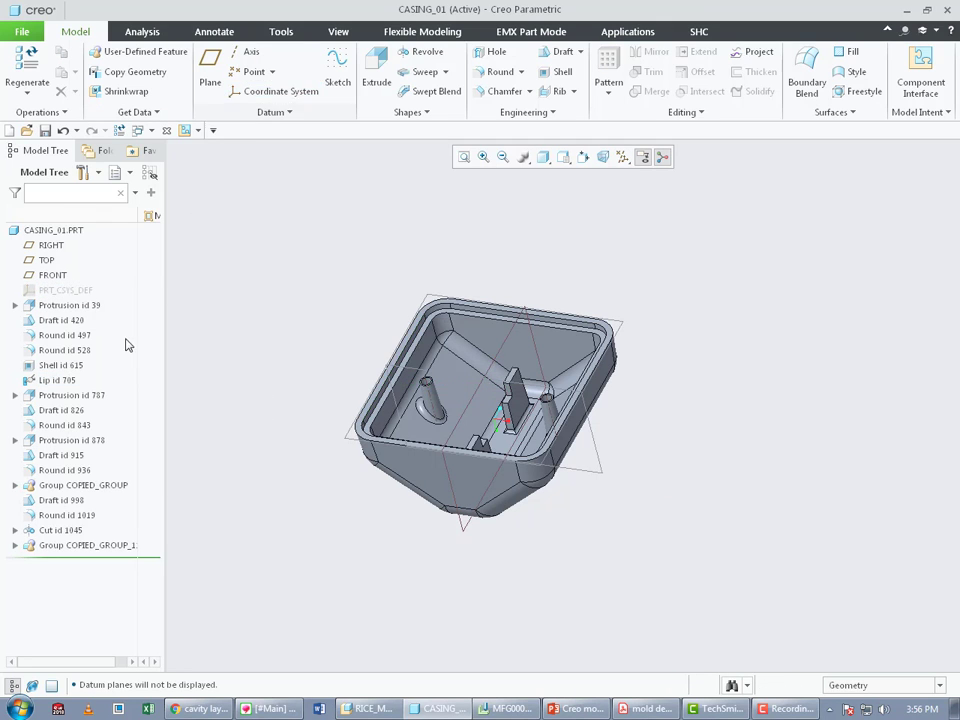
Start a new coordinate system with its origin at the intersection of the TOP, RIGHT and FRONT datum planes.
left_click(280, 92)
middle_click_drag(288, 275, 255, 340)
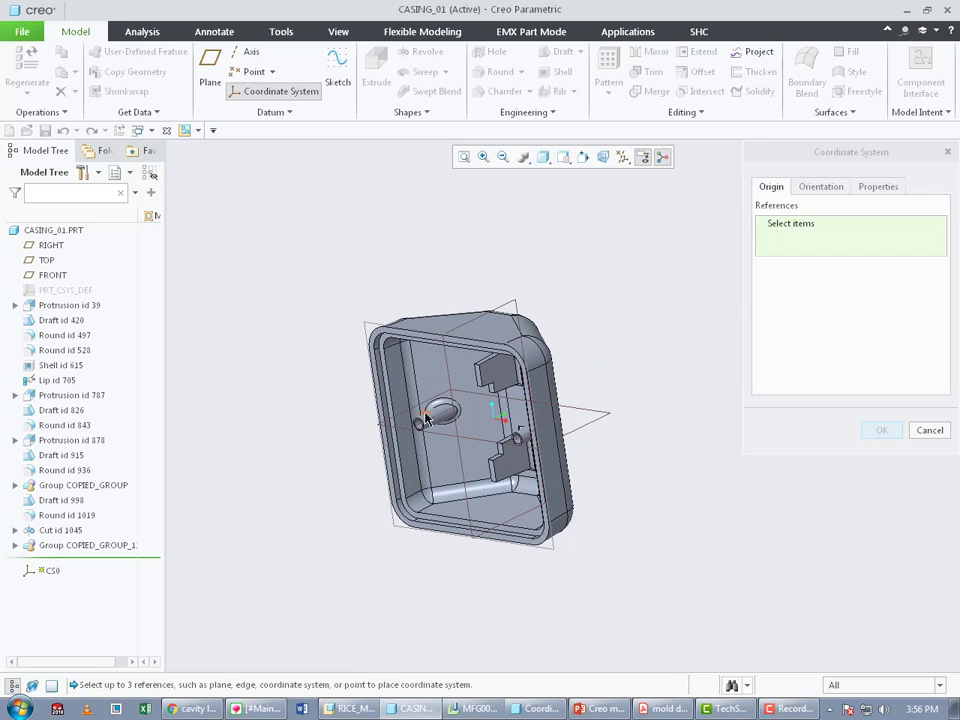
left_click(368, 325)
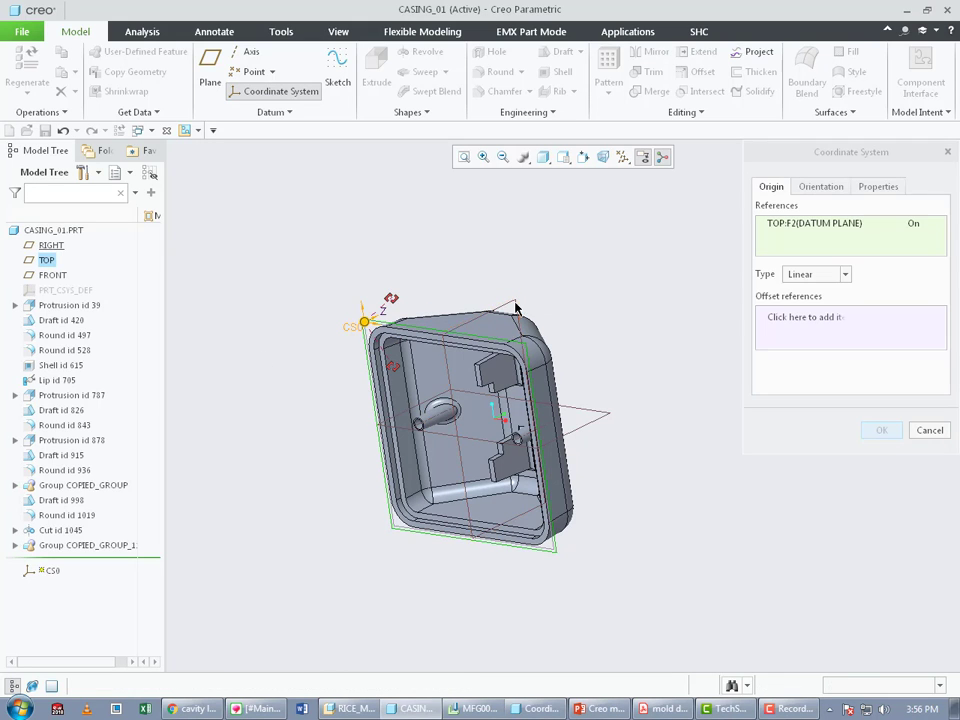
left_click(516, 306, "ctrl")
left_click(414, 429, "ctrl")
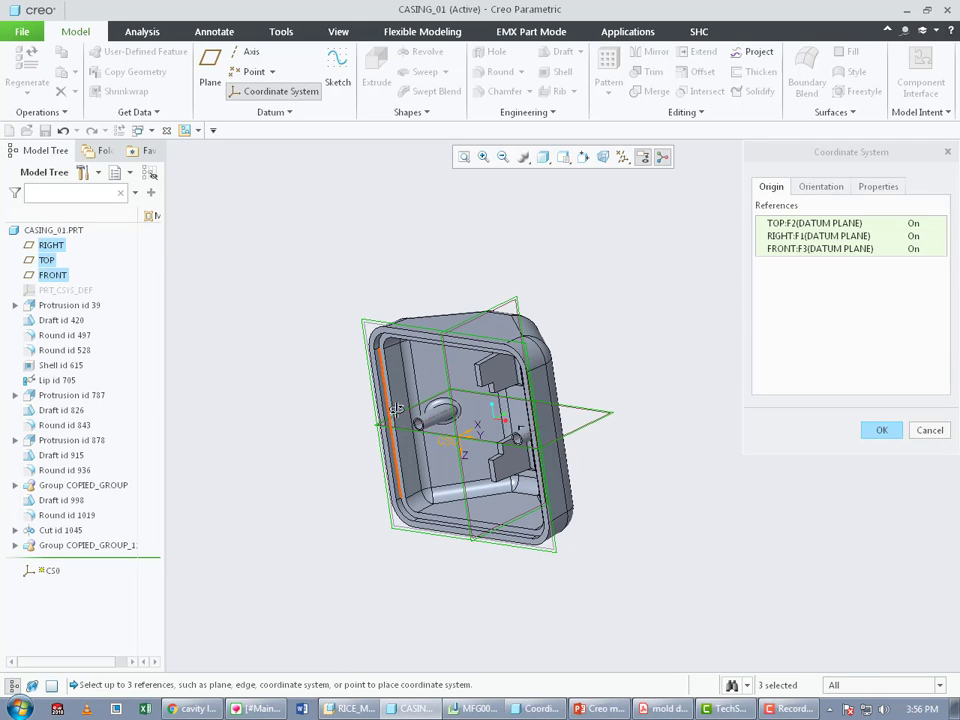
middle_click_drag(396, 410, 402, 412)
scroll(388, 495, "down", 2)
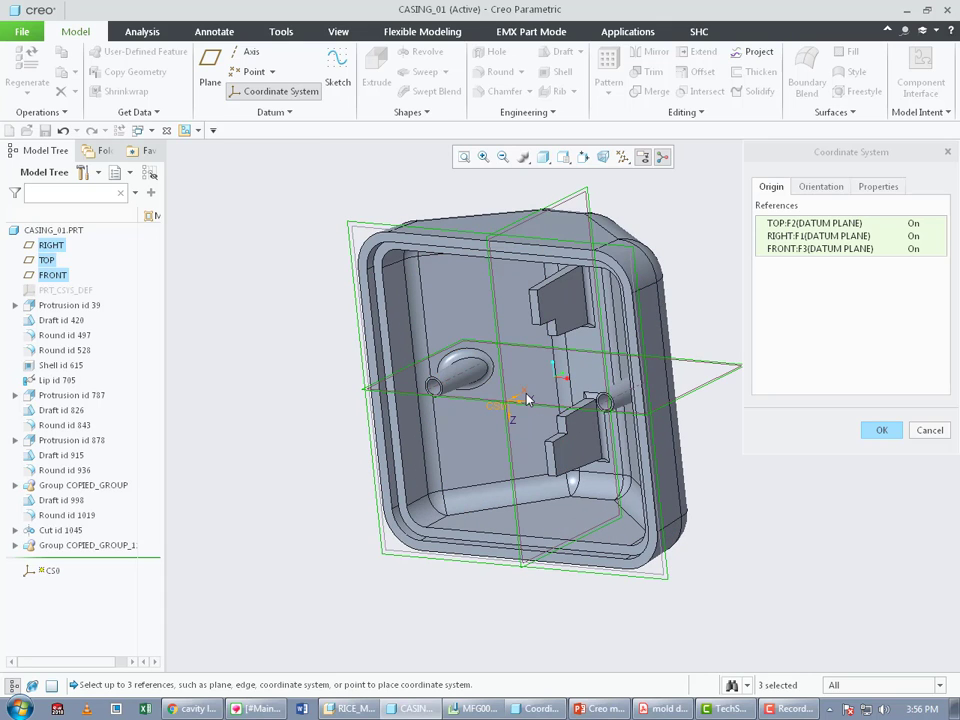
Orient the new coordinate system so the TOP plane determines its Z axis, and finish creating it.
left_click(820, 187)
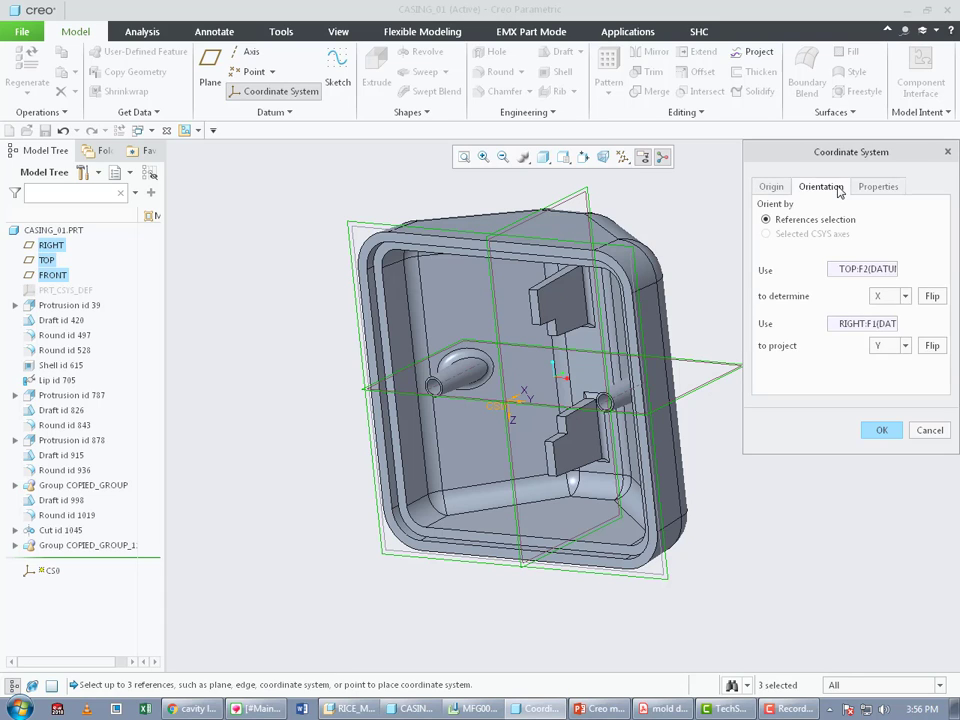
left_click(904, 296)
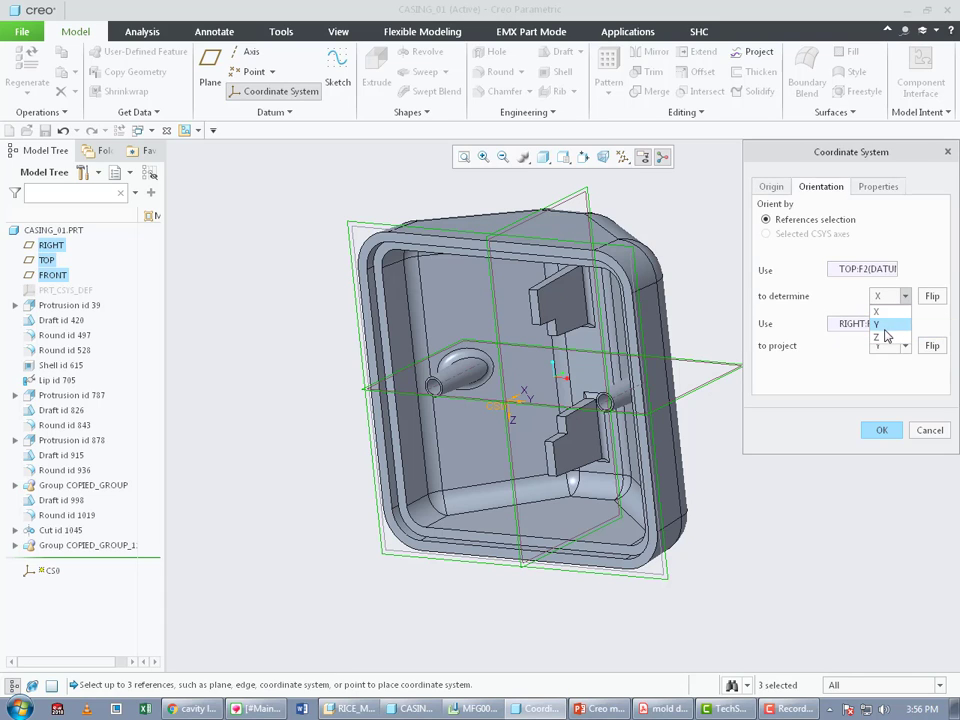
left_click(884, 338)
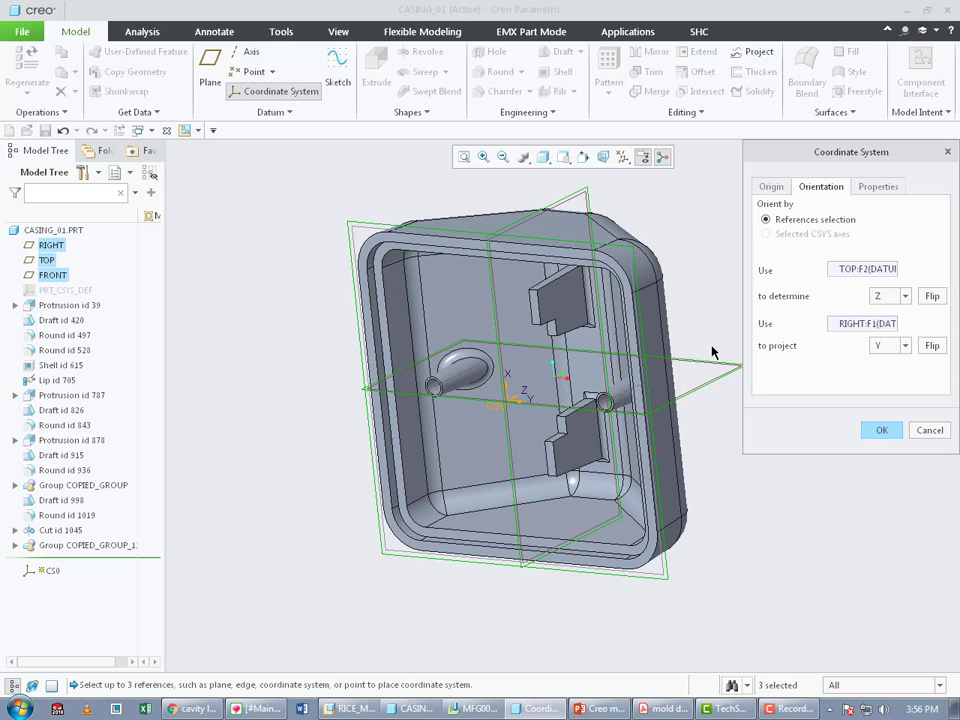
middle_click(707, 193)
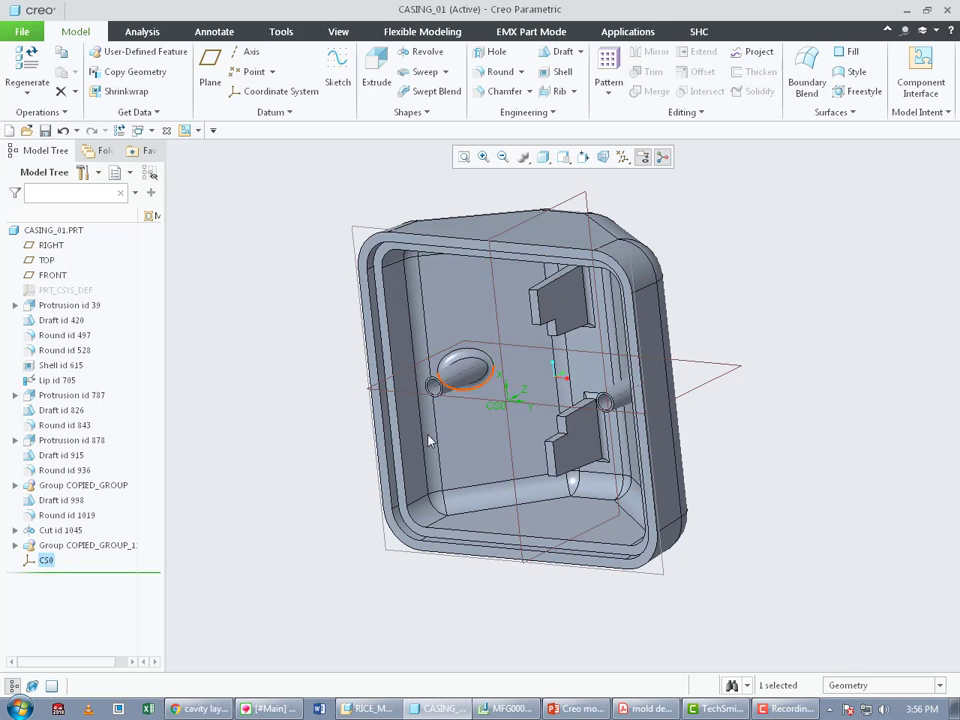
Reopen the orientation settings of CS0 and orient the view with the TOP plane facing front and the FRONT plane facing top.
right_click(45, 561)
left_click(55, 308)
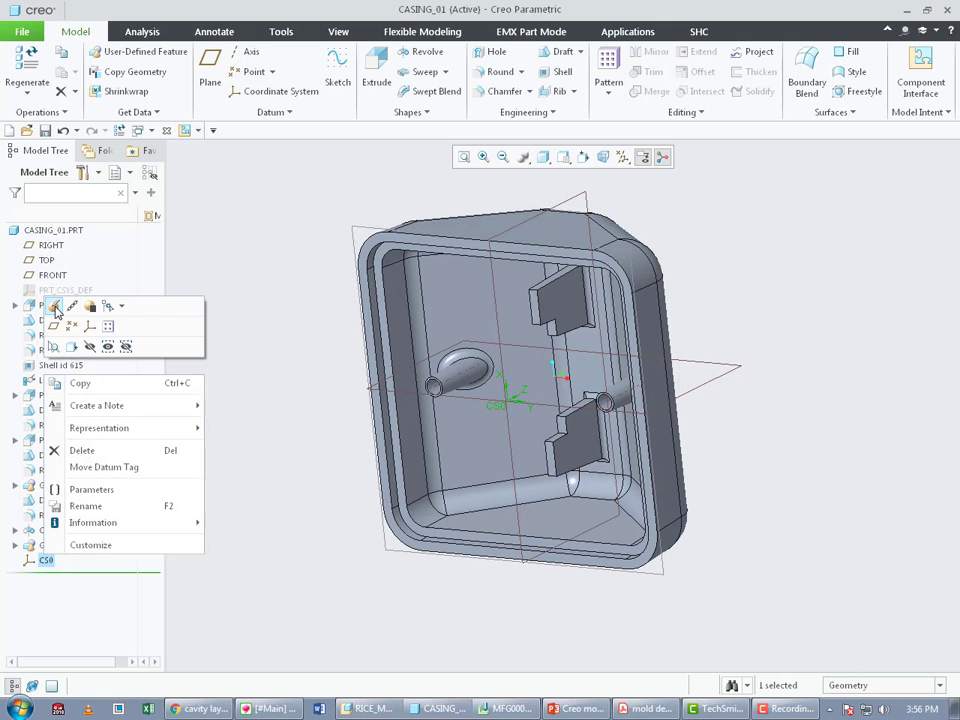
left_click(818, 183)
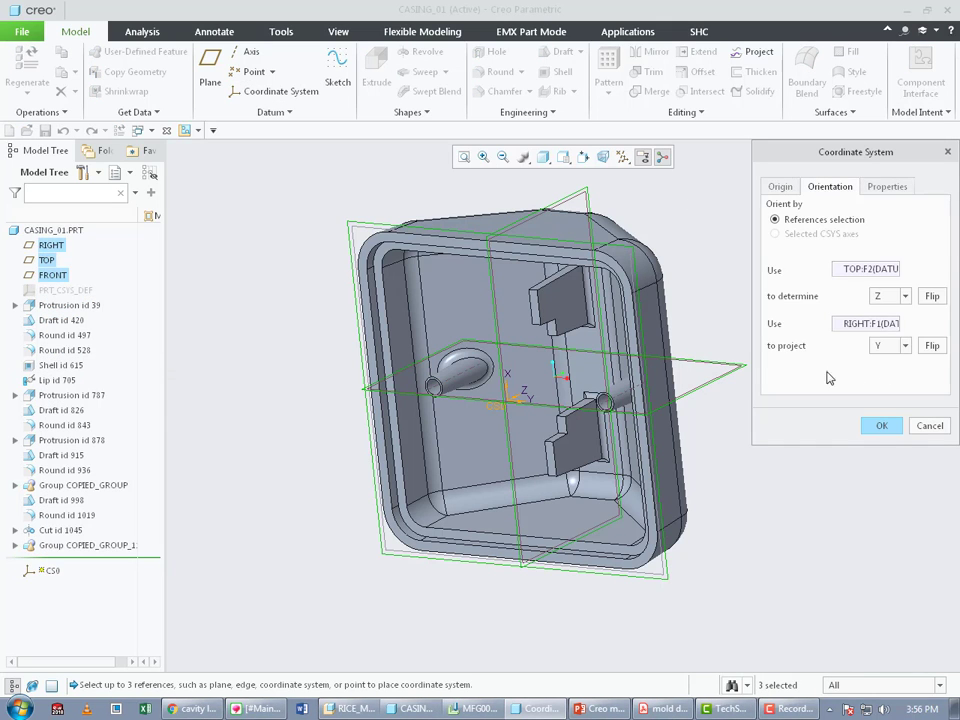
middle_click_drag(650, 340, 628, 319)
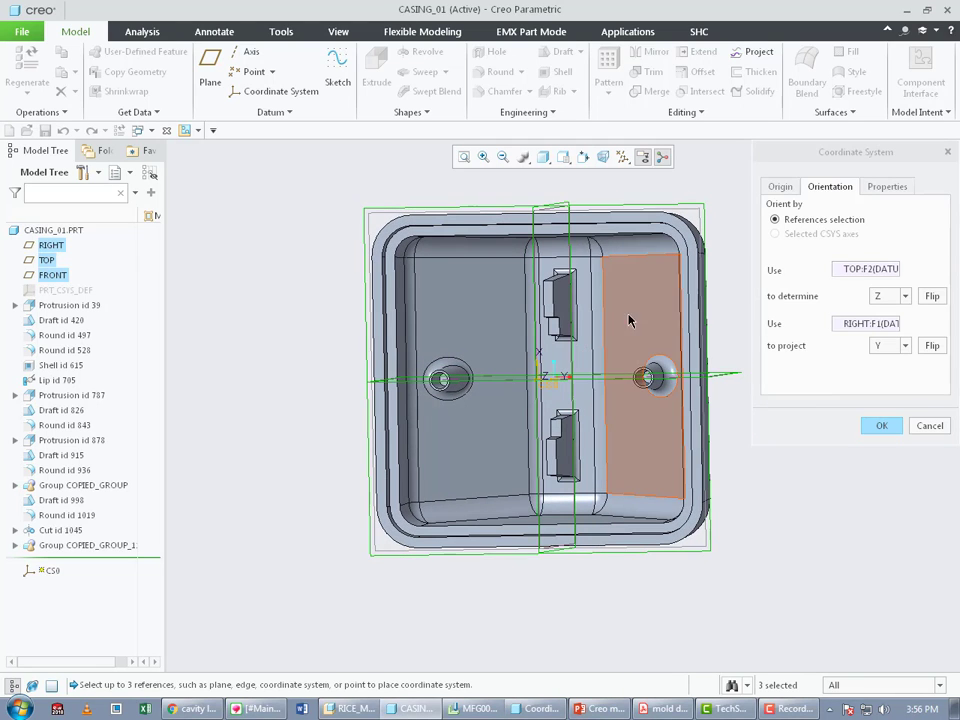
left_click(583, 158)
left_click(381, 217)
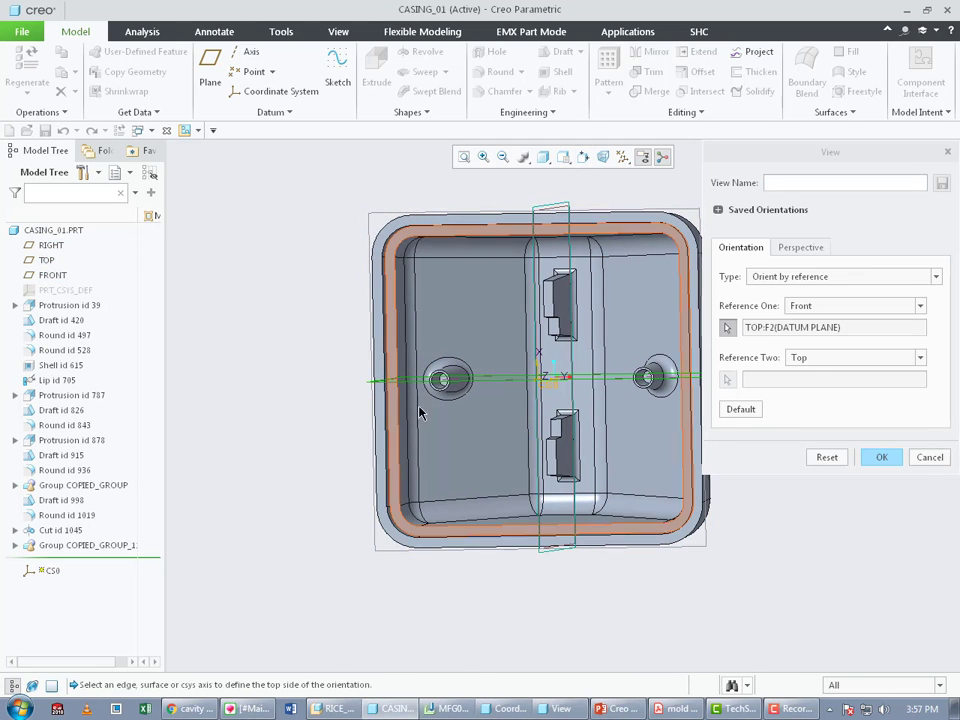
left_click(489, 386)
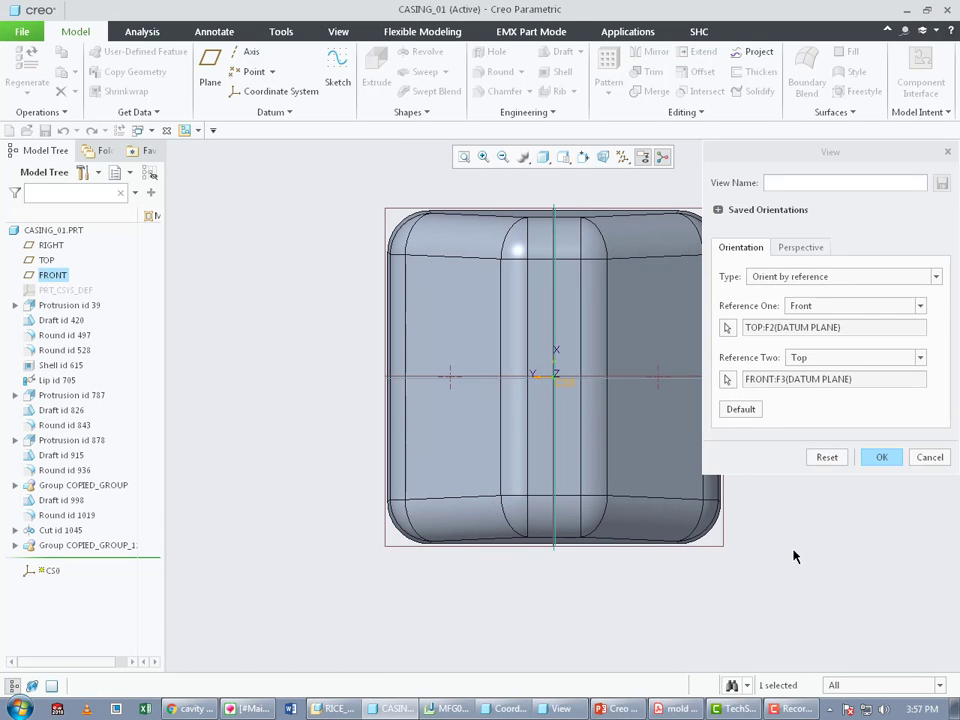
left_click(881, 458)
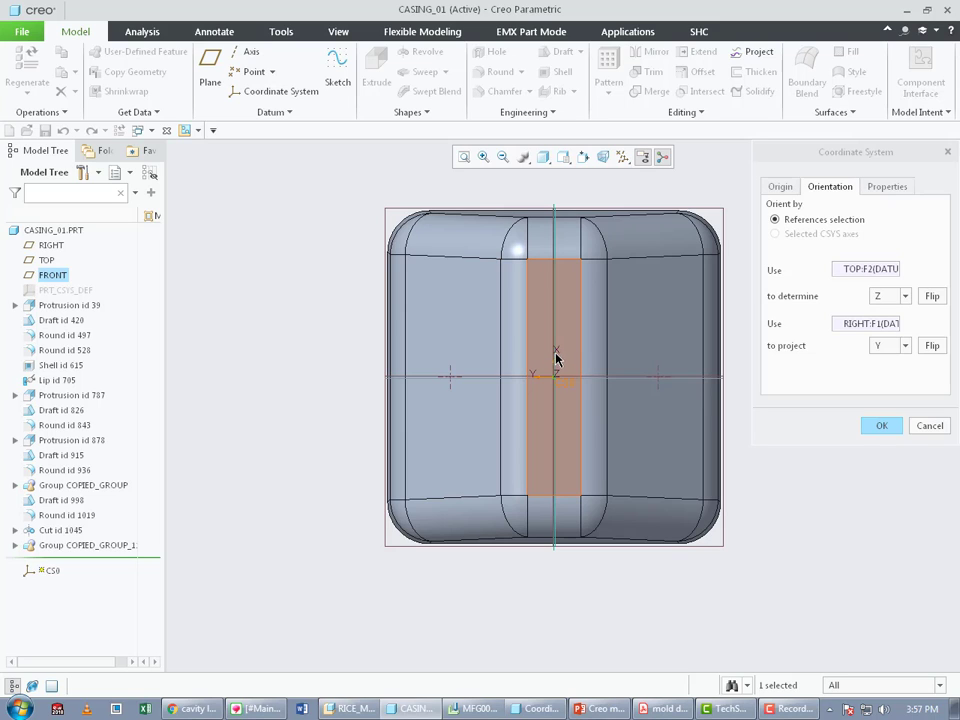
Make the RIGHT plane project the X axis of CS0, flip that axis, and accept the redefinition.
left_click(884, 347)
left_click(878, 364)
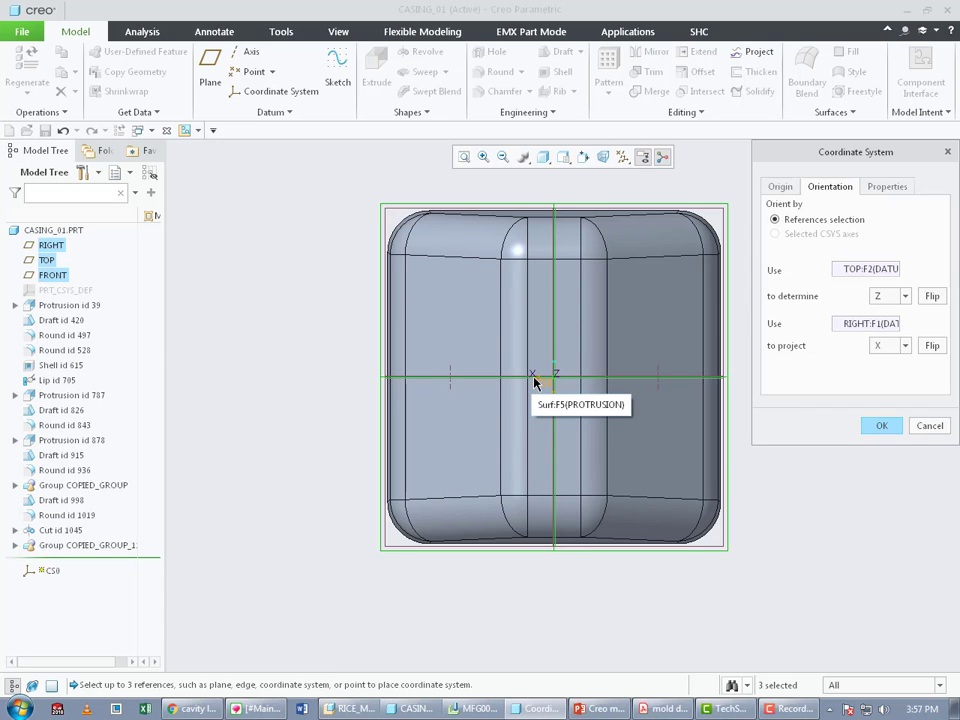
left_click(933, 346)
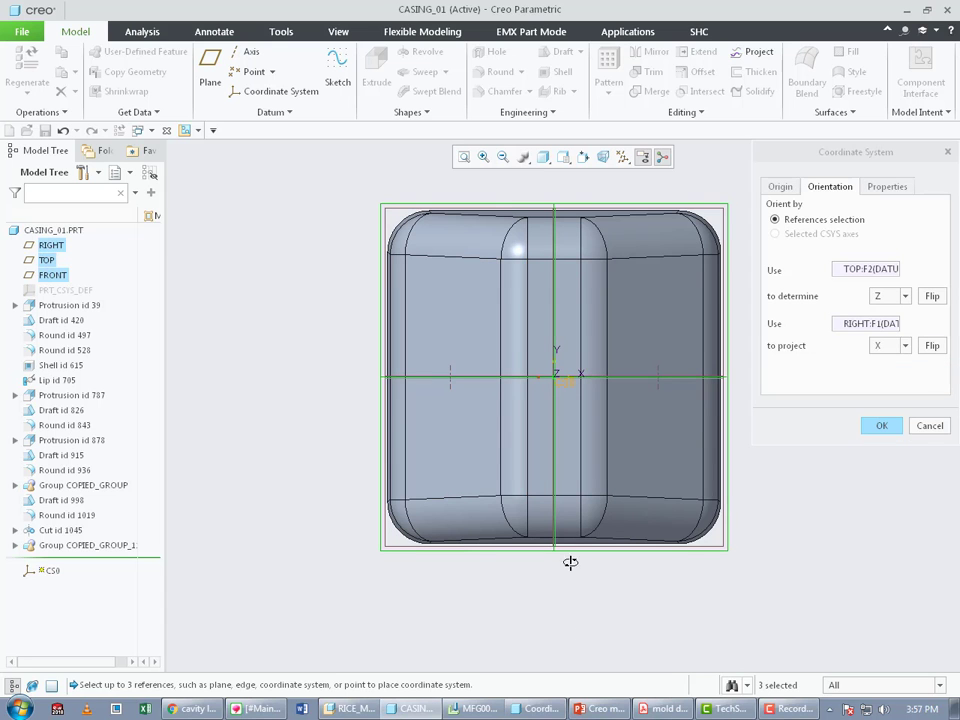
middle_click_drag(570, 561, 806, 467)
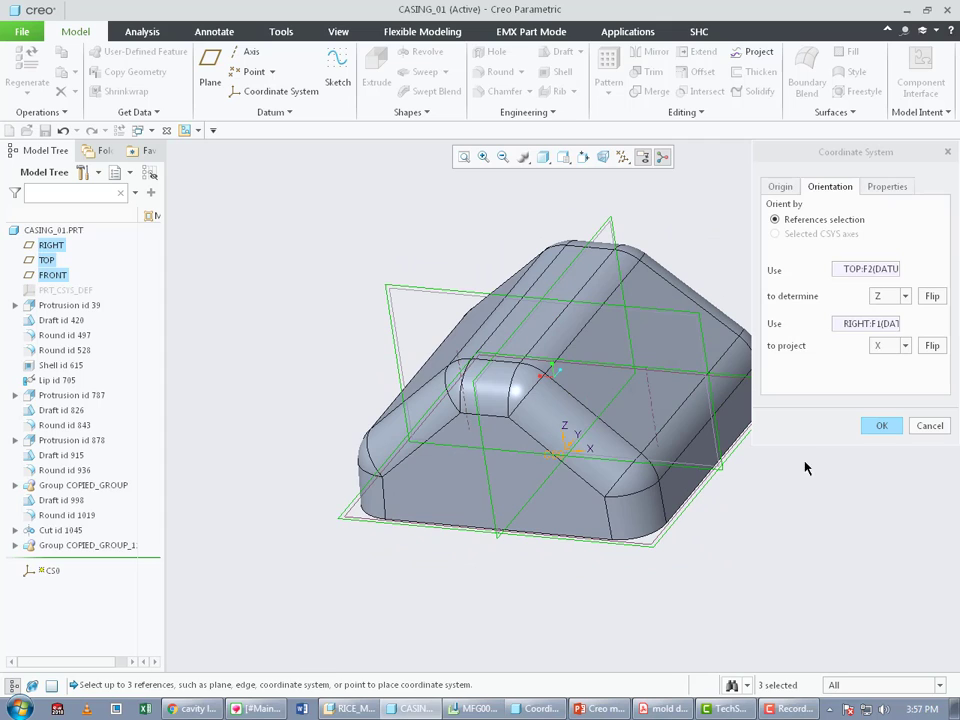
left_click(881, 426)
Try to rename the coordinate system CS0 as "ref coordiante".
scroll(556, 590, "up", 2)
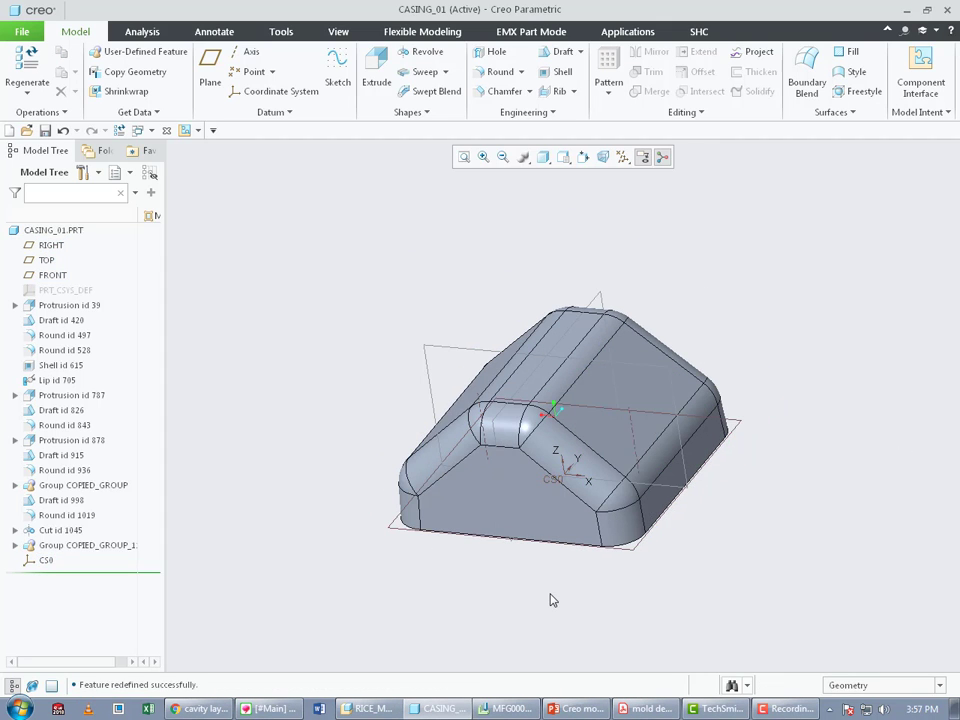
scroll(549, 600, "down", 2)
left_click(46, 560)
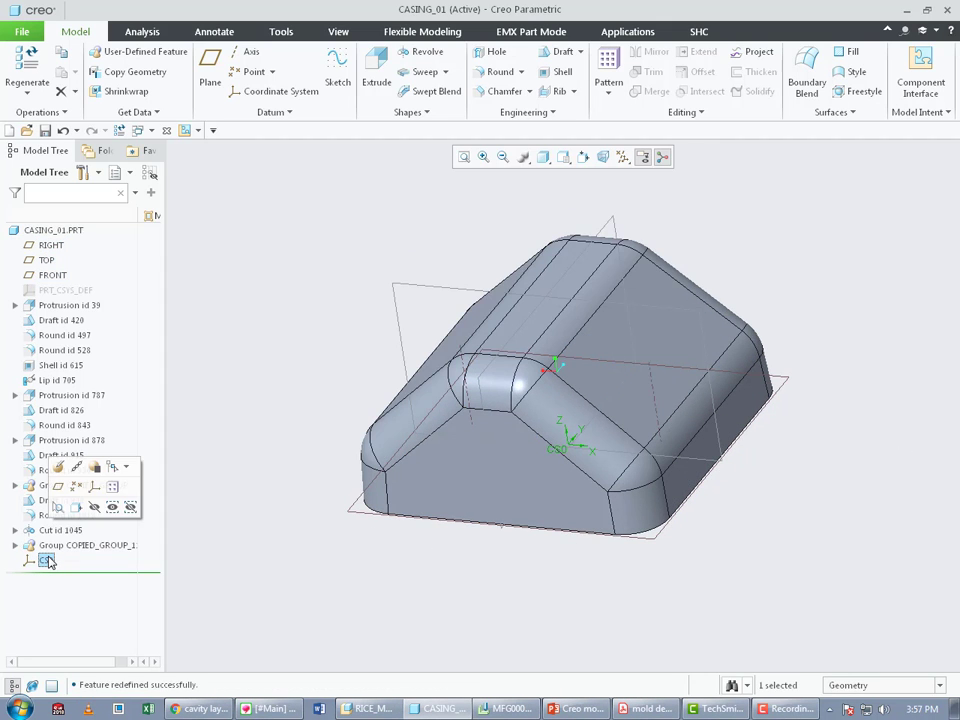
left_click(46, 560)
type("ref coordiante")
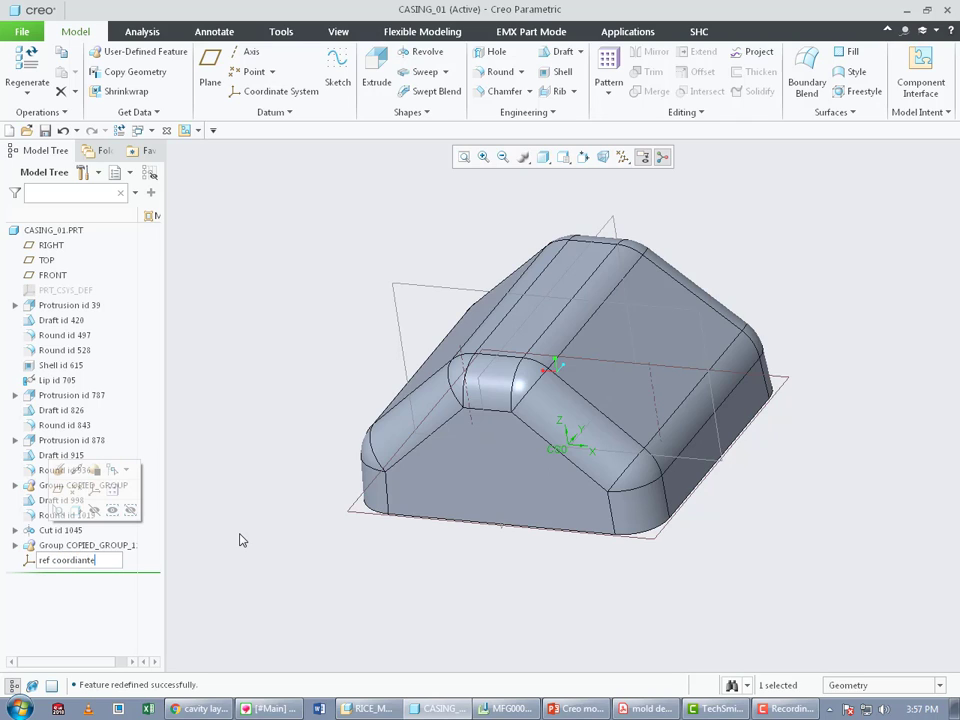
key("Return")
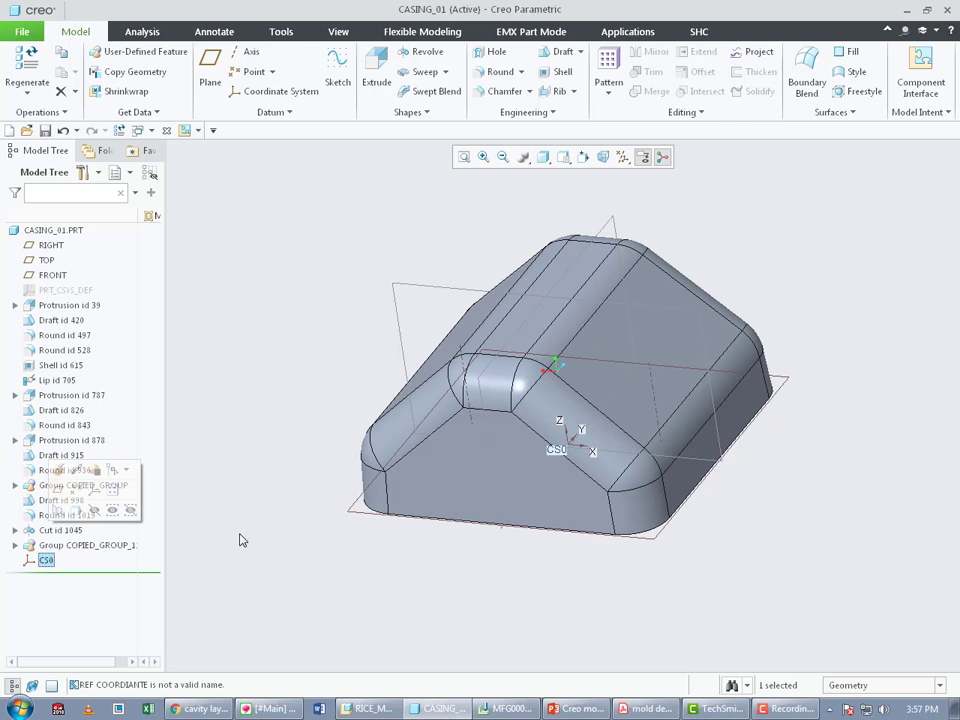
Save CASING_01 and delete all of its old versions.
left_click(46, 131)
left_click(24, 31)
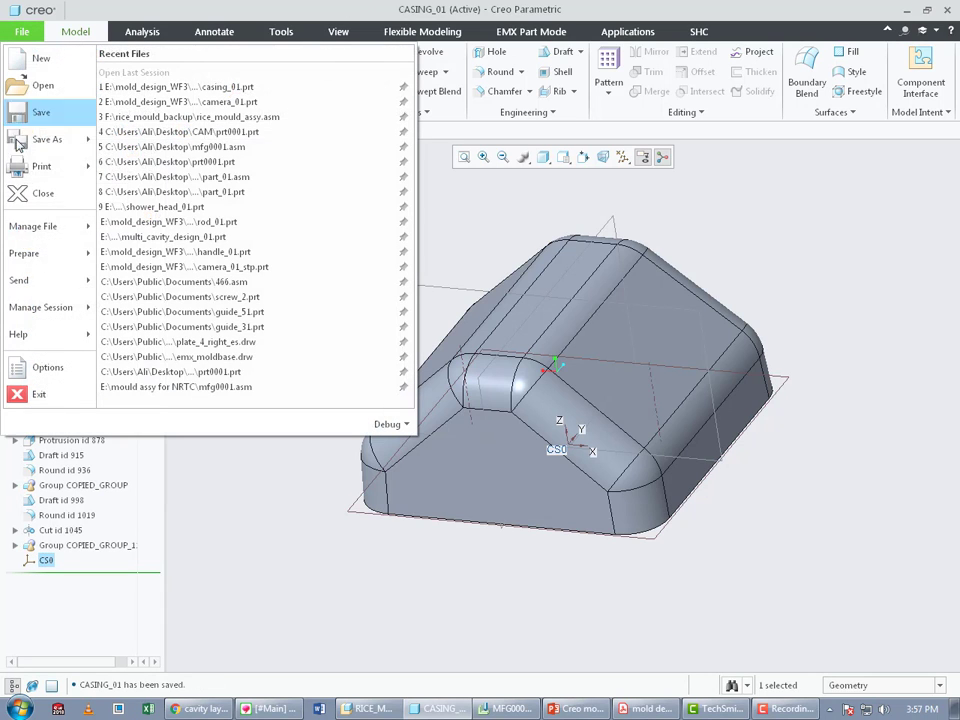
mouse_move(40, 226)
left_click(176, 127)
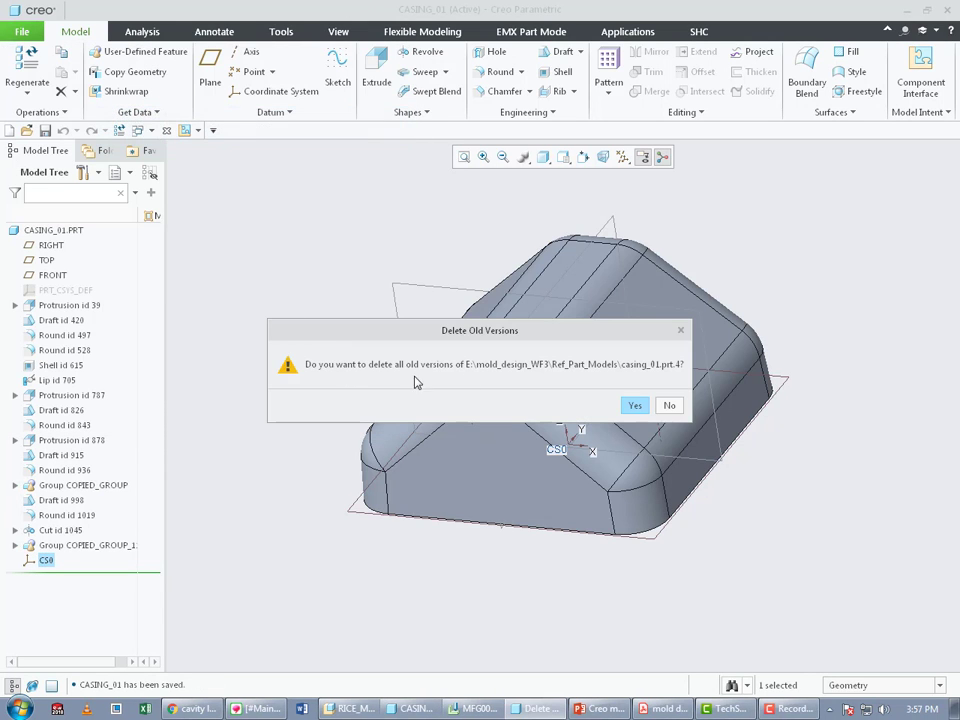
left_click(635, 405)
Erase all objects that are not displayed from the session.
left_click(22, 31)
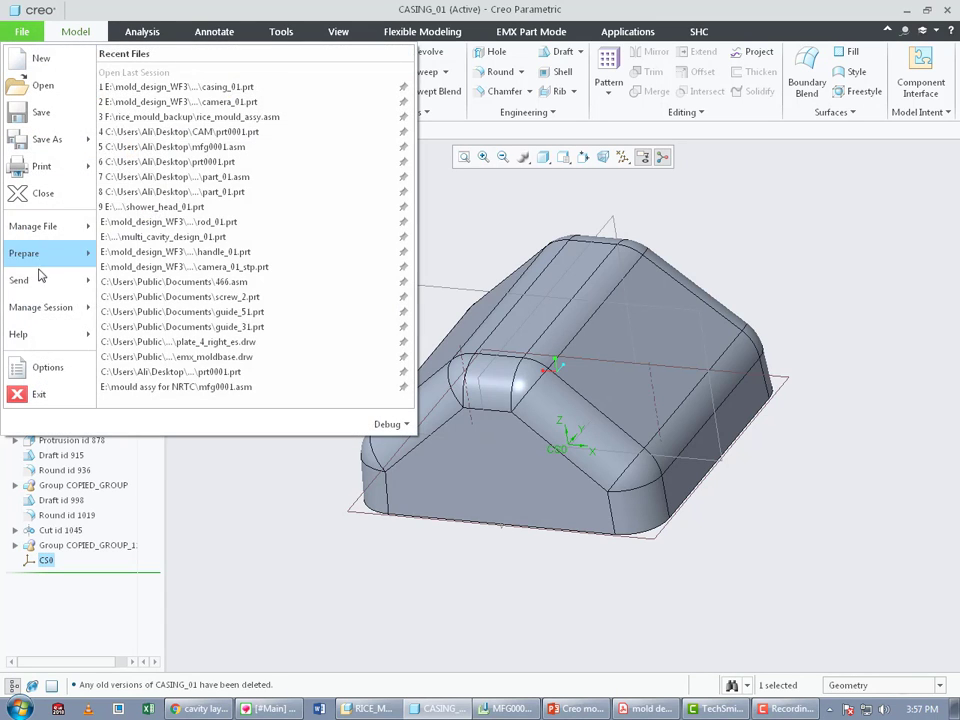
mouse_move(40, 307)
left_click(176, 128)
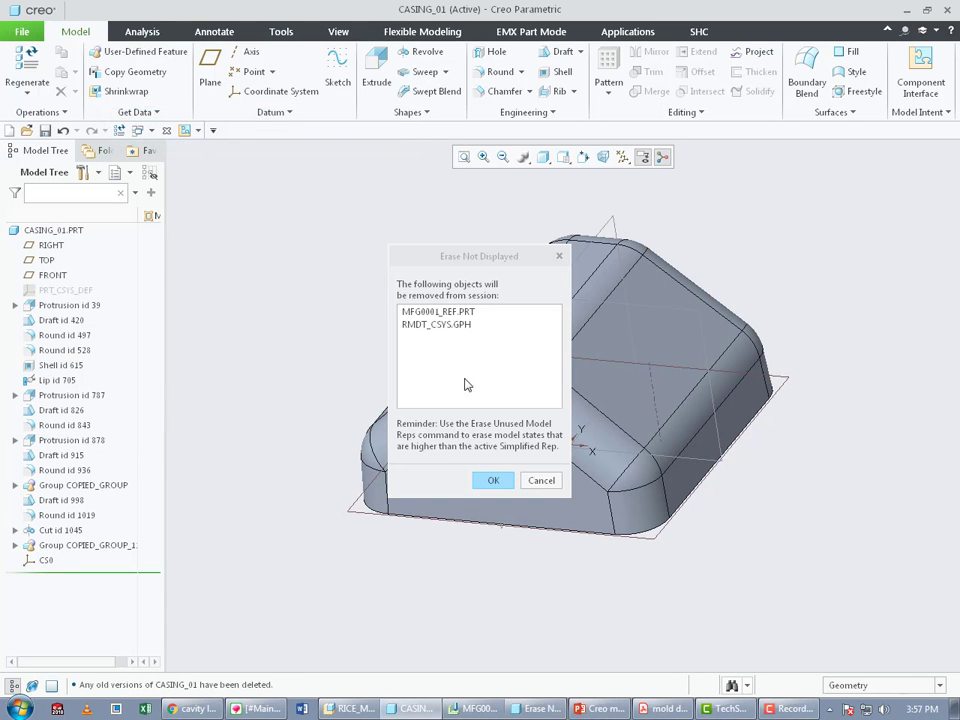
left_click(493, 480)
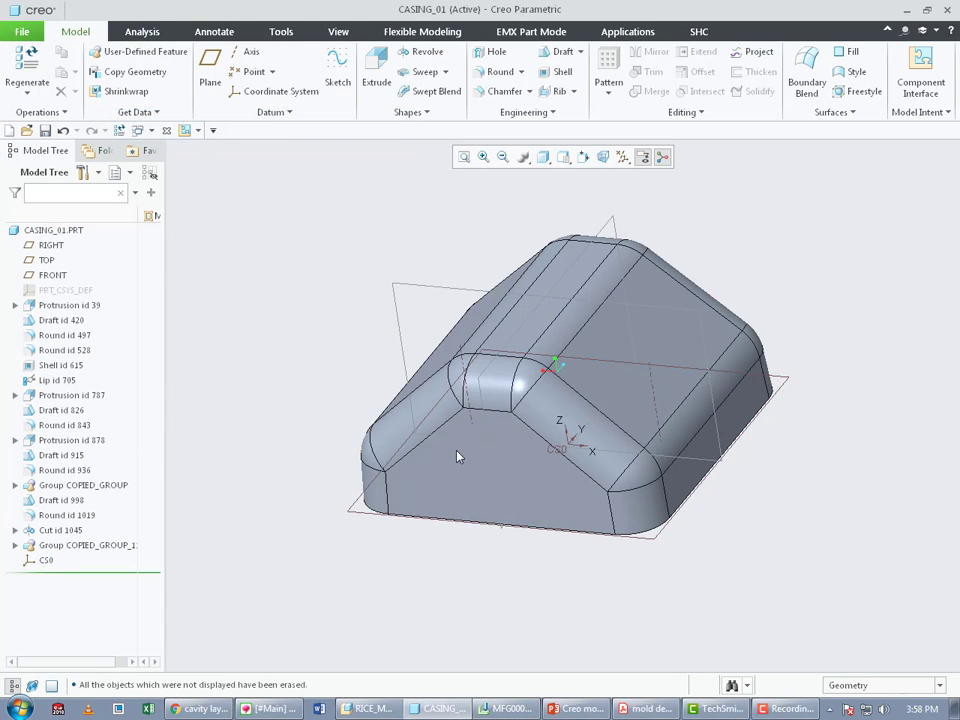
Switch to MFG0001, load casing_01.prt into a cavity layout as an Inherited reference model, and preview its placement.
left_click(498, 714)
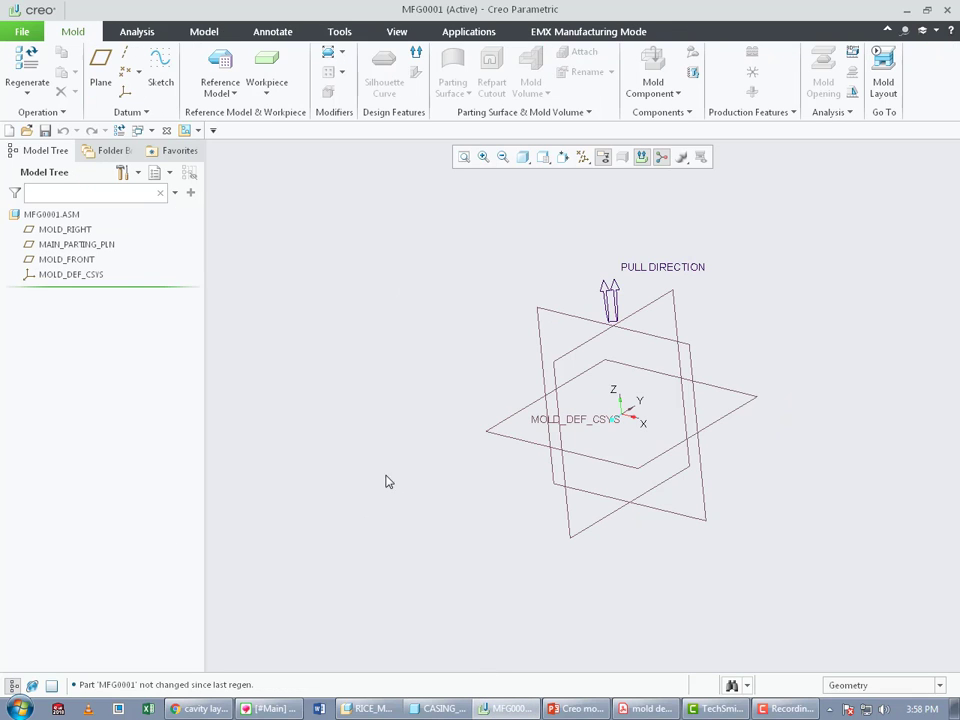
left_click(226, 70)
left_click(385, 278)
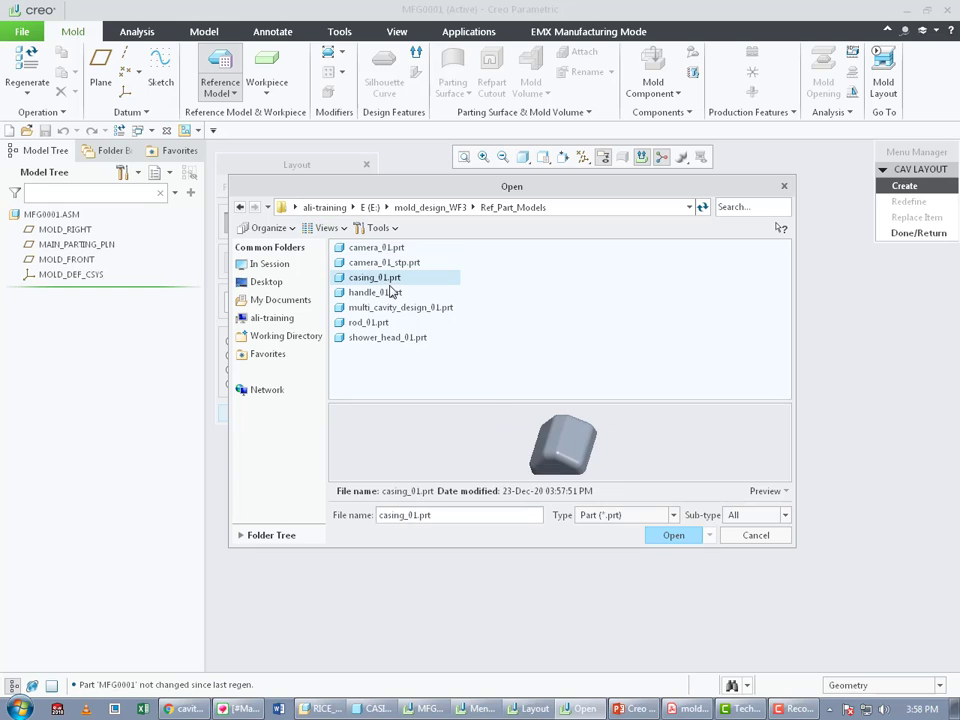
left_click(671, 537)
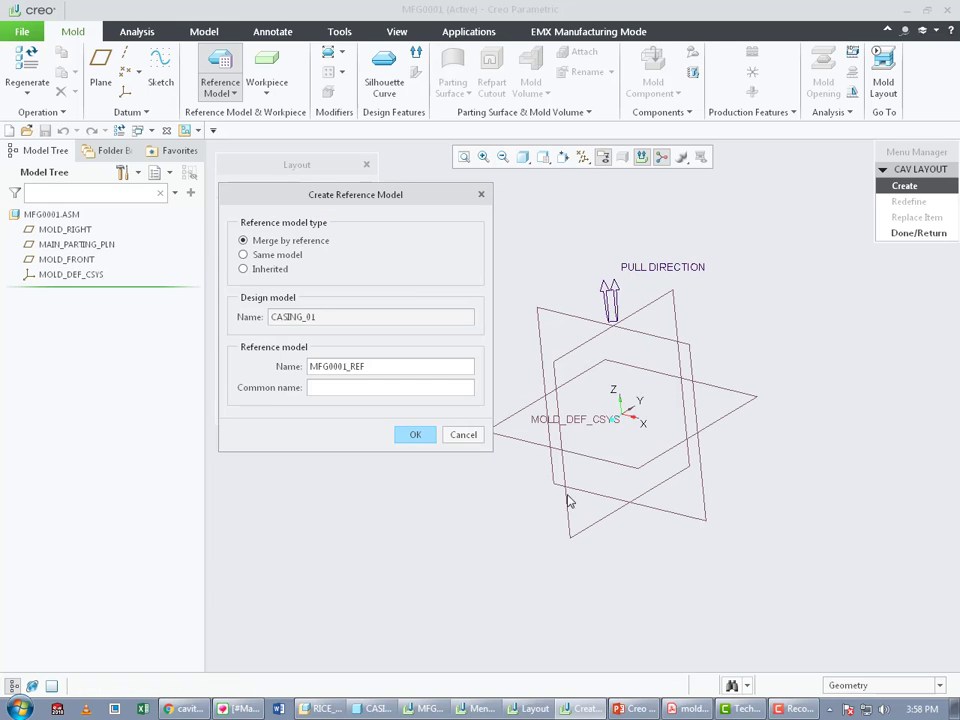
left_click(272, 268)
left_click(414, 435)
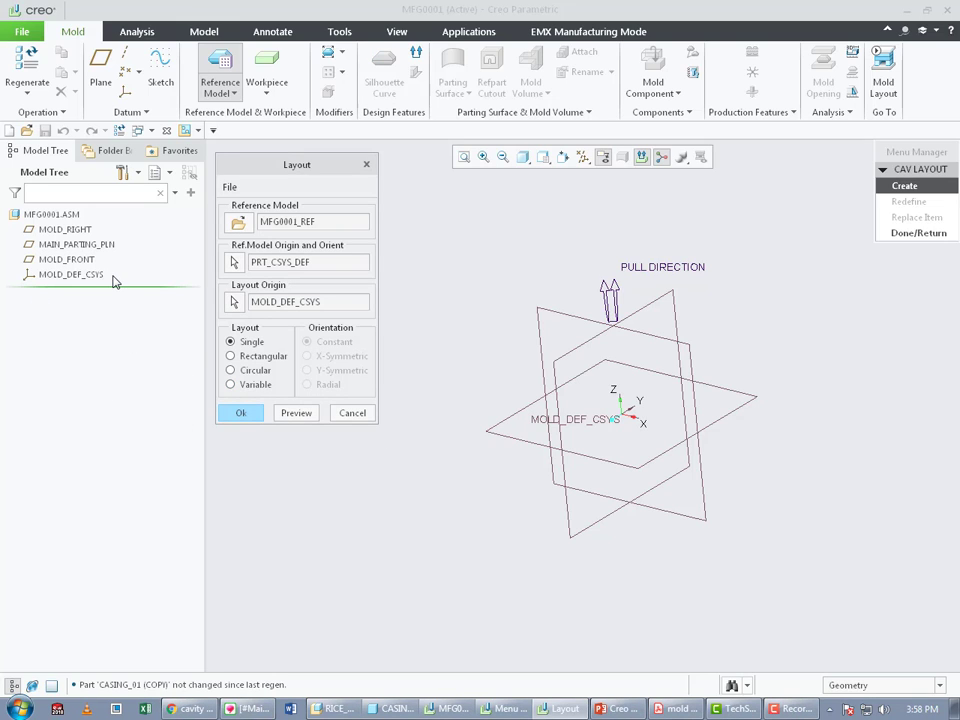
left_click_drag(296, 175, 323, 185)
left_click(326, 423)
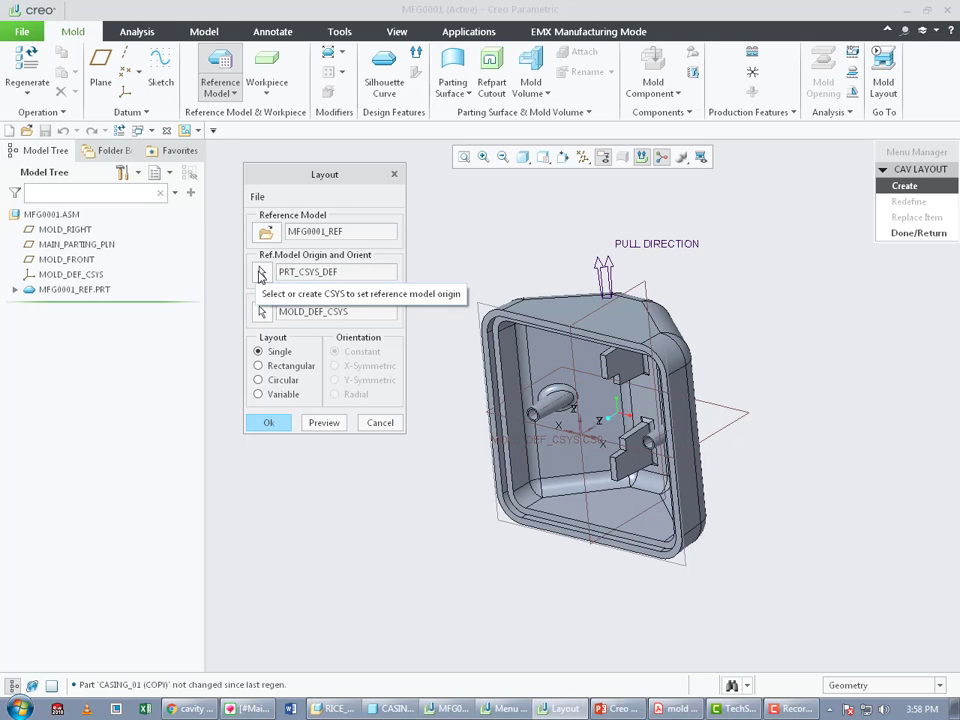
Set the reference model origin and orientation to CS0 using the Standard coordinate system type.
left_click(261, 274)
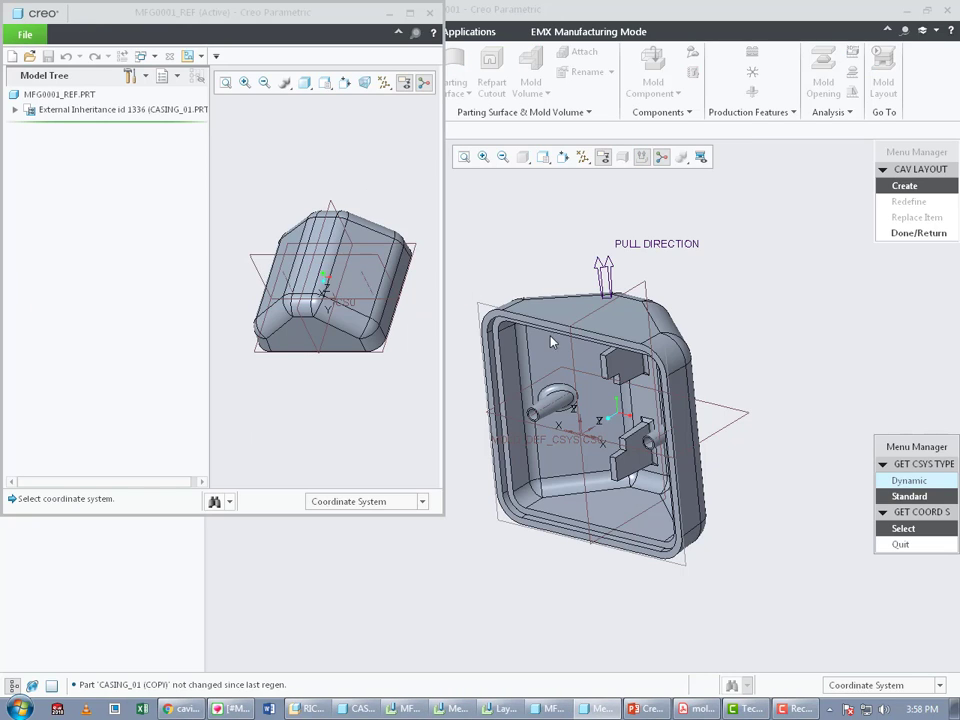
left_click_drag(916, 447, 813, 296)
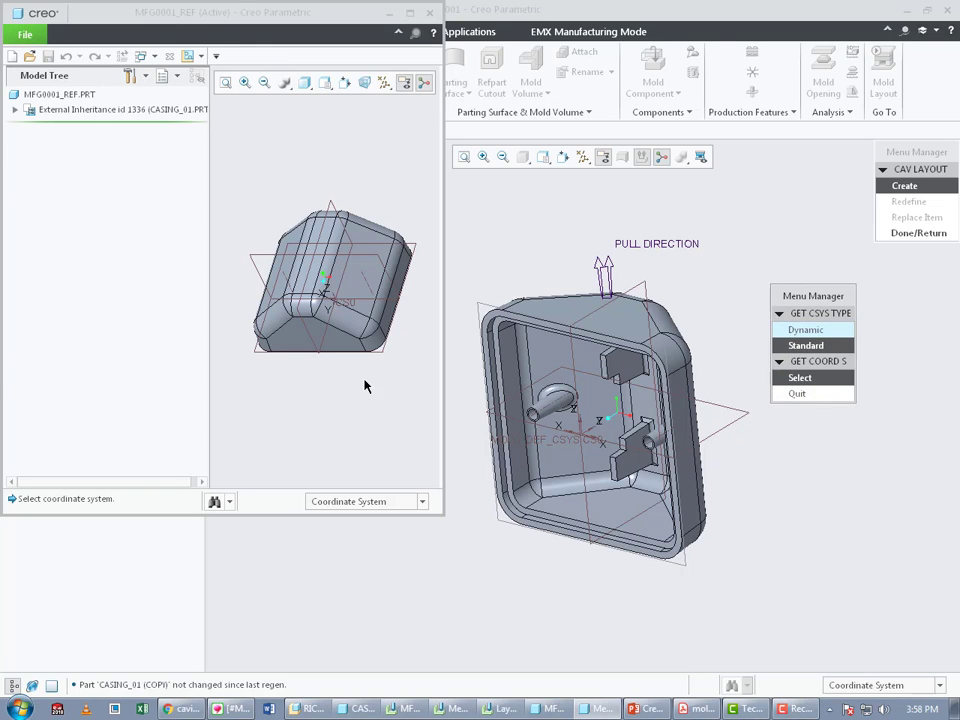
left_click(832, 346)
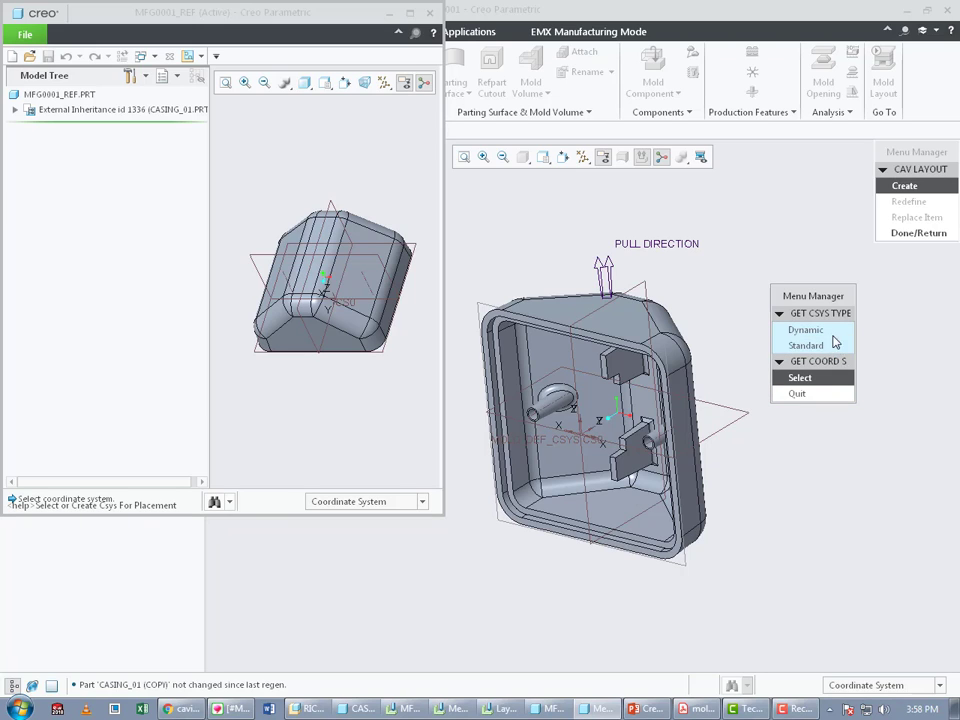
left_click(834, 345)
middle_click_drag(320, 373, 306, 304)
scroll(287, 323, "up", 4)
scroll(306, 326, "down", 5)
scroll(304, 291, "up", 3)
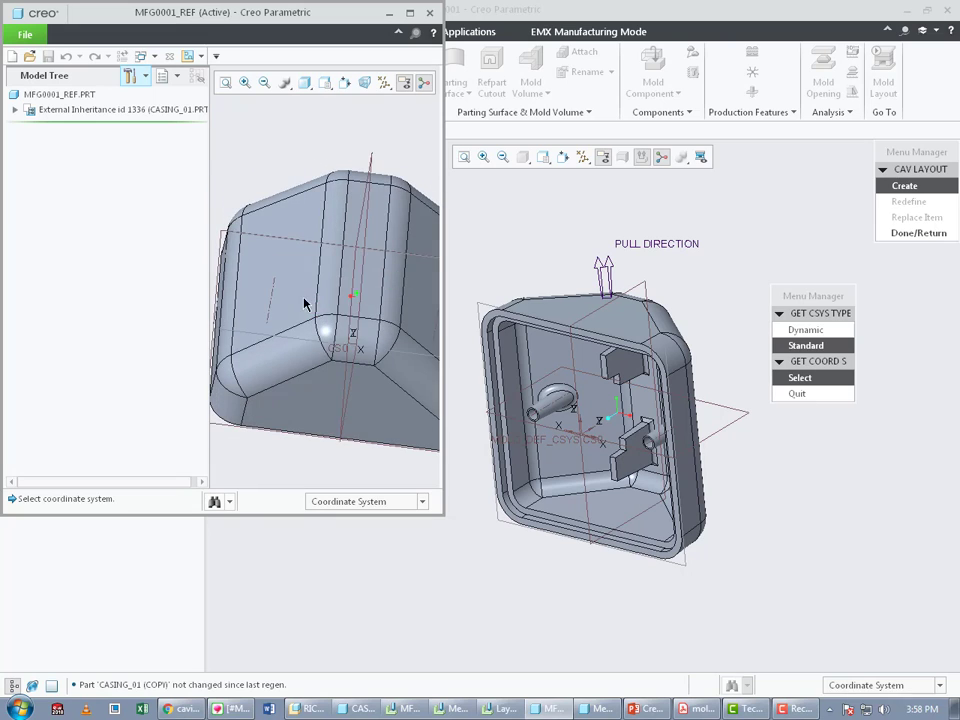
mouse_move(357, 362)
middle_mouse_down()
mouse_move(336, 347)
mouse_move(349, 364)
middle_mouse_up()
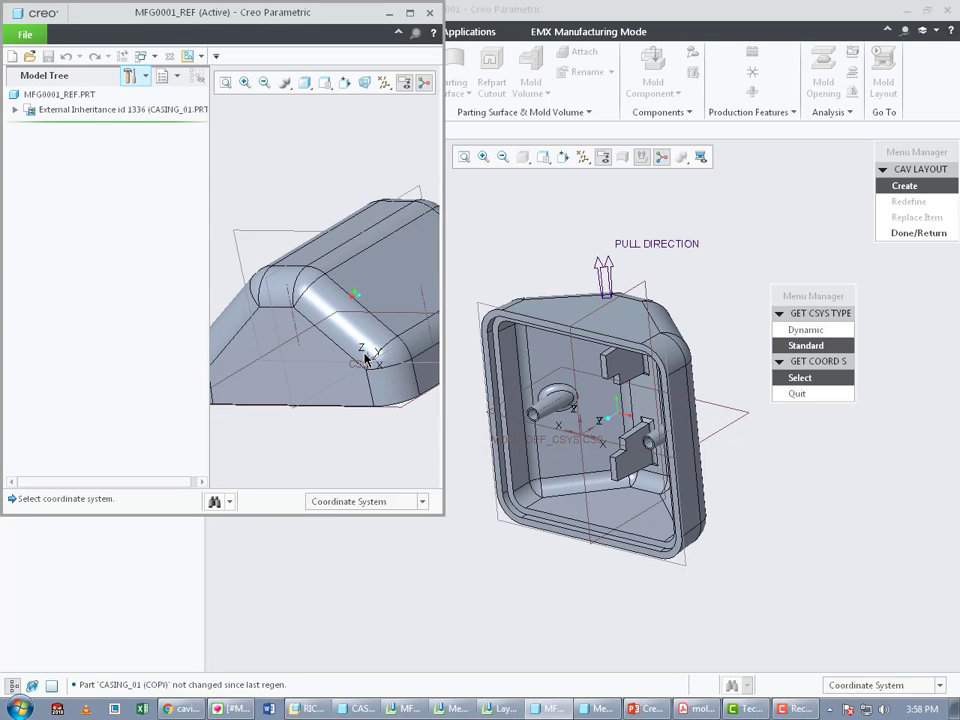
left_click(812, 346)
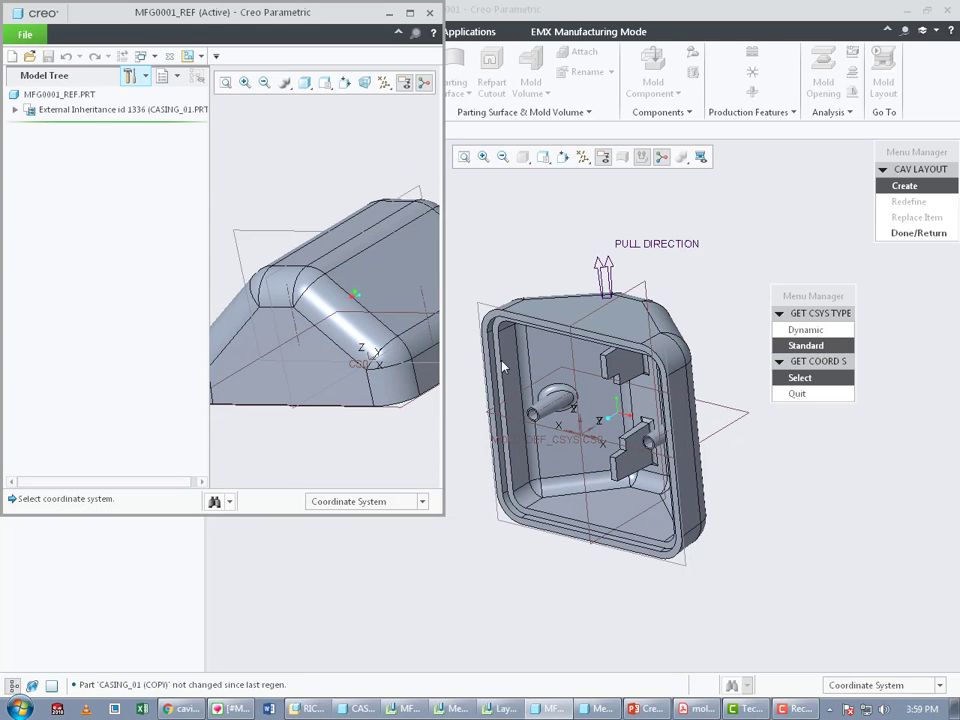
left_click(367, 368)
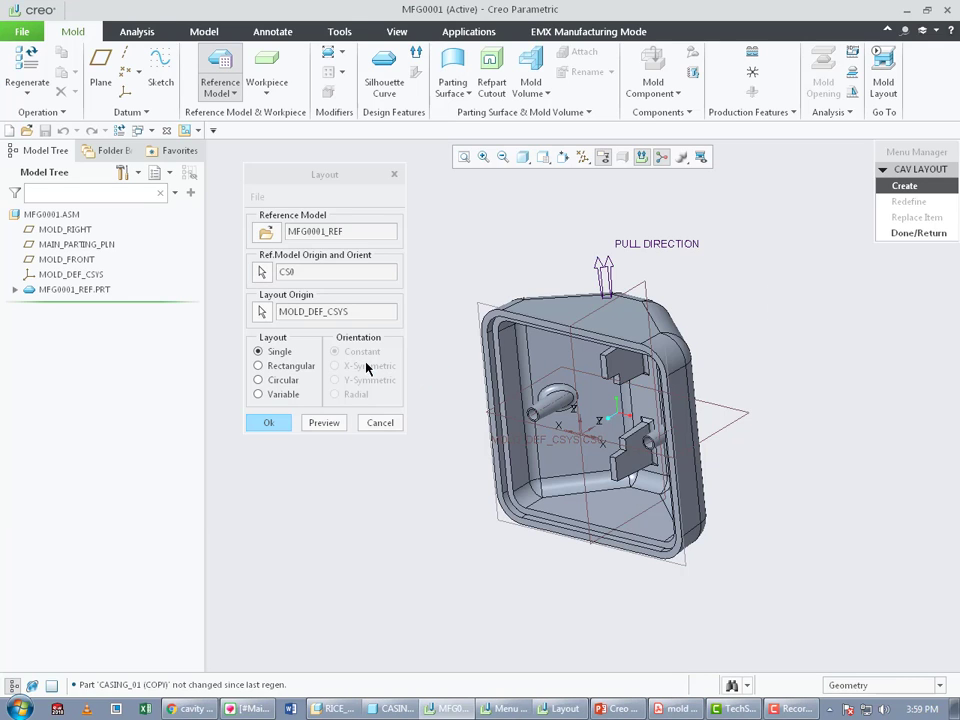
Preview the single-cavity layout with the CS0 orientation, accept it, and finish the cavity layout.
left_click_drag(300, 272, 276, 272)
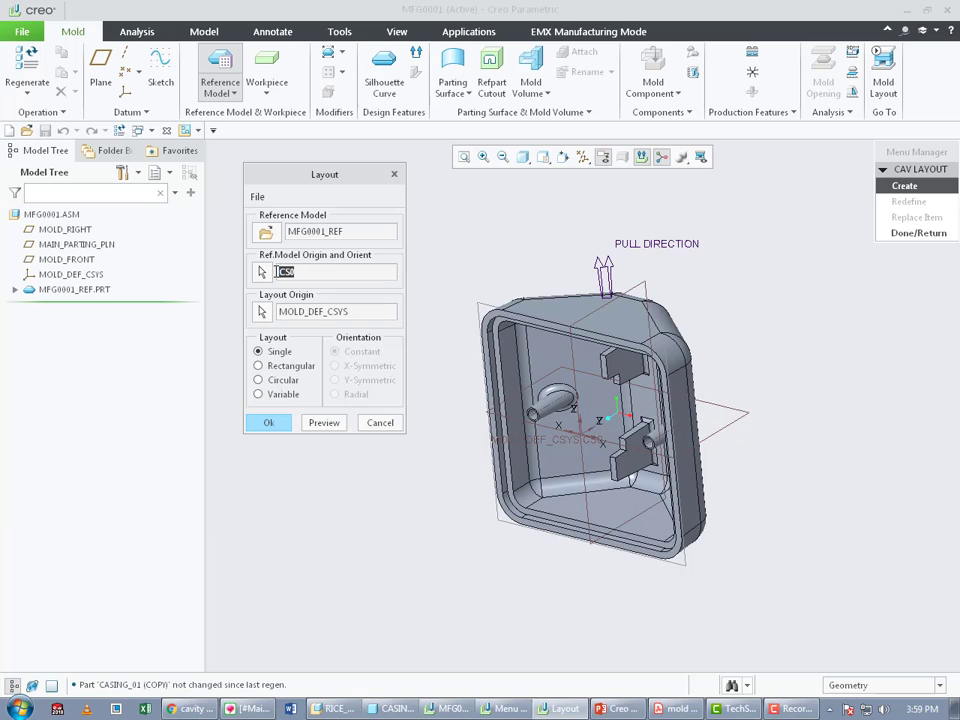
left_click(322, 424)
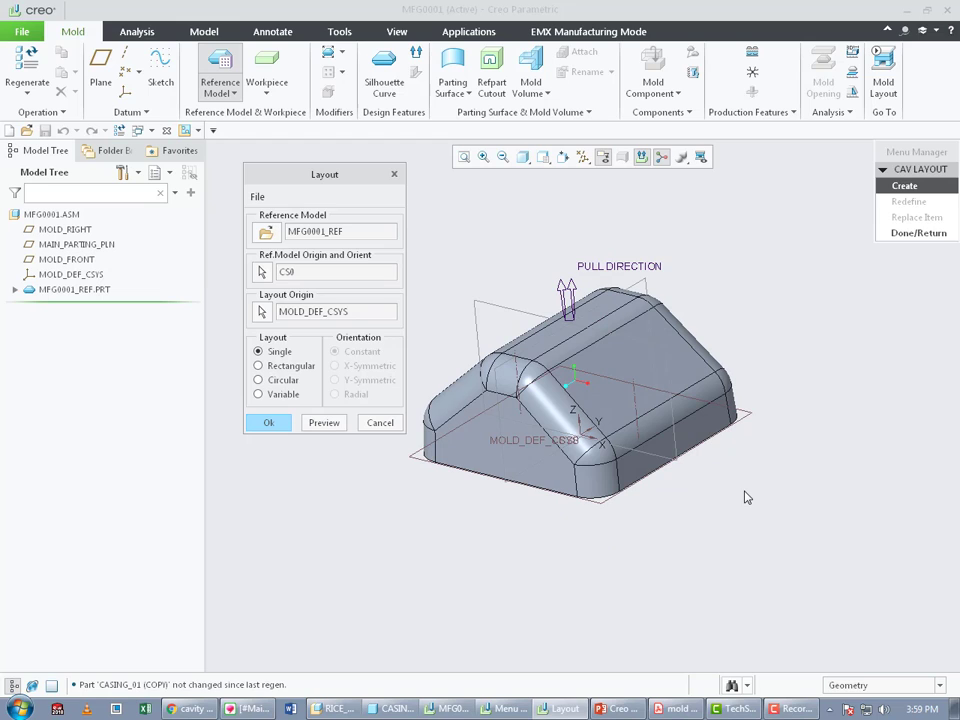
left_click(284, 422)
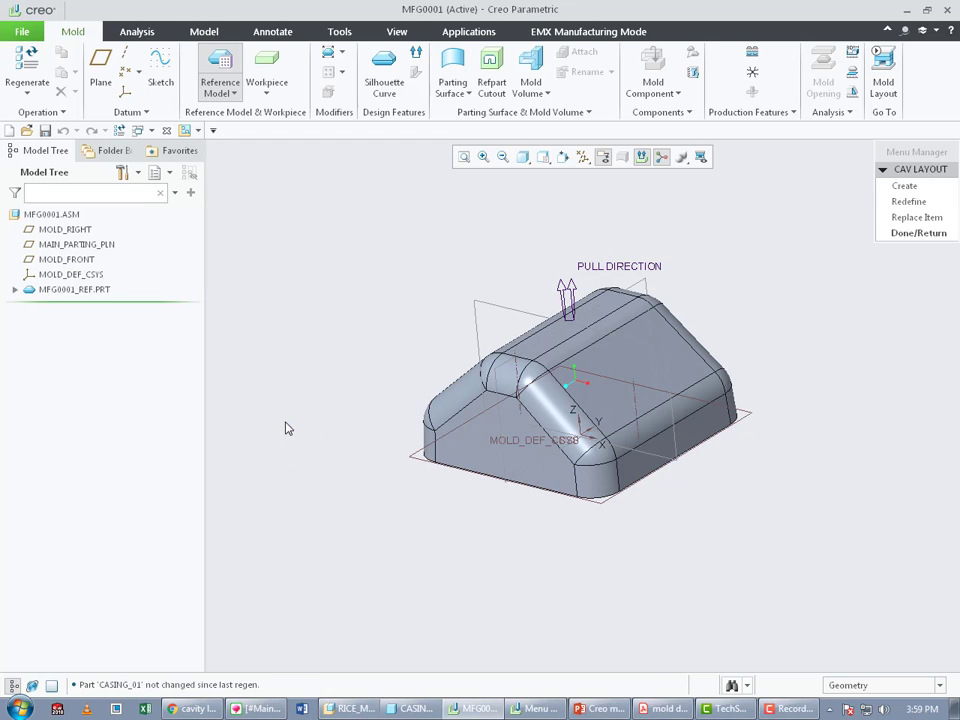
left_click(903, 234)
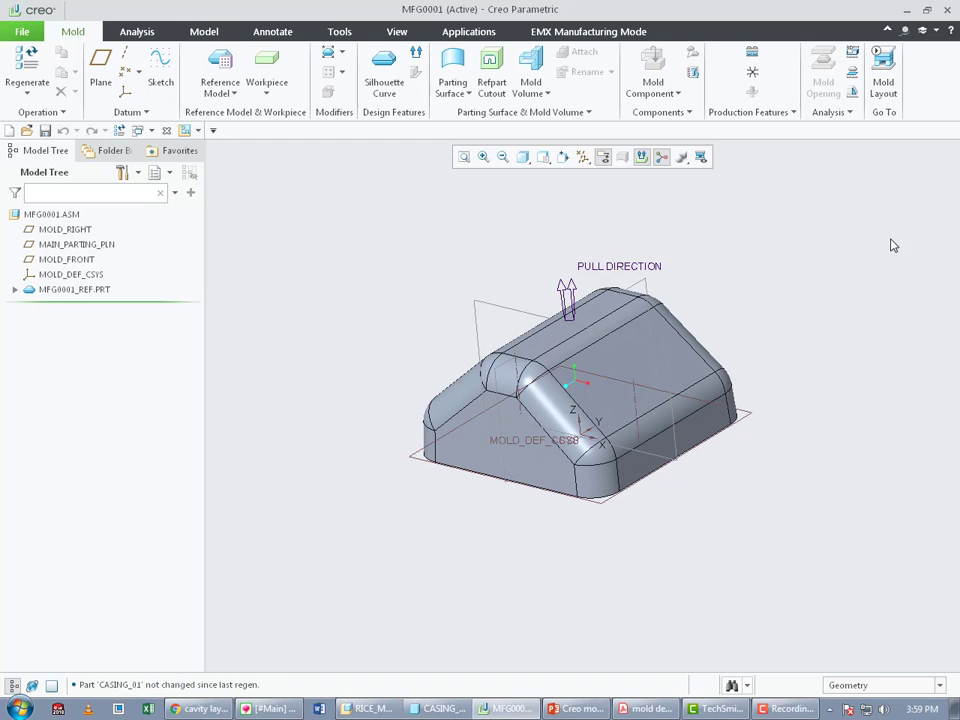
Inspect the inherited features of MFG0001_REF.PRT, and delete this reference model from the mold assembly.
left_click(15, 290)
left_click(29, 305)
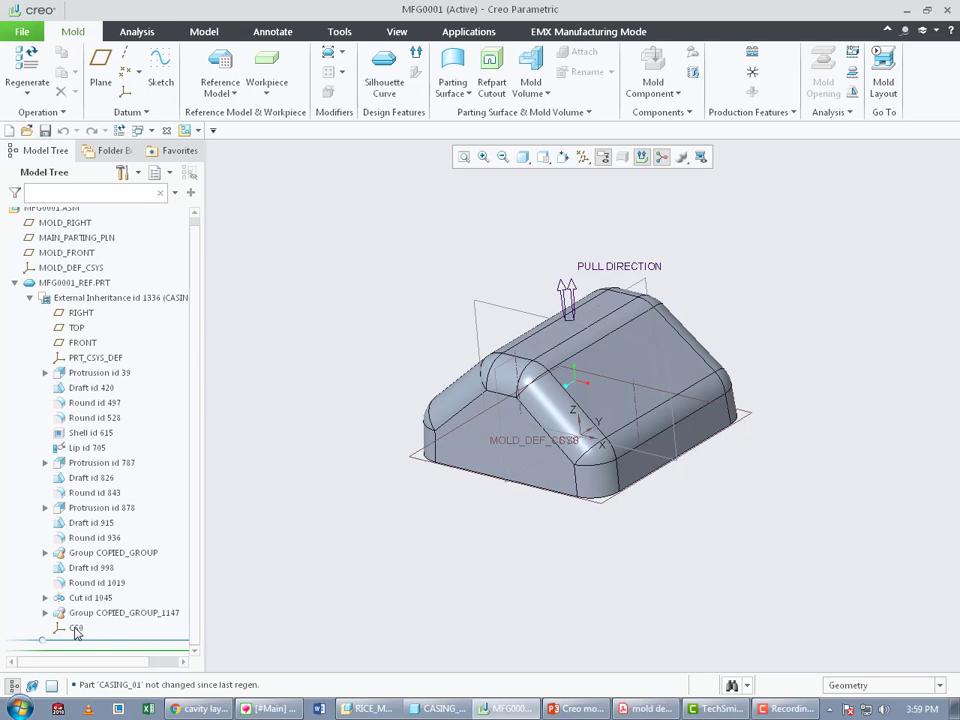
left_click(29, 297)
left_click(15, 289)
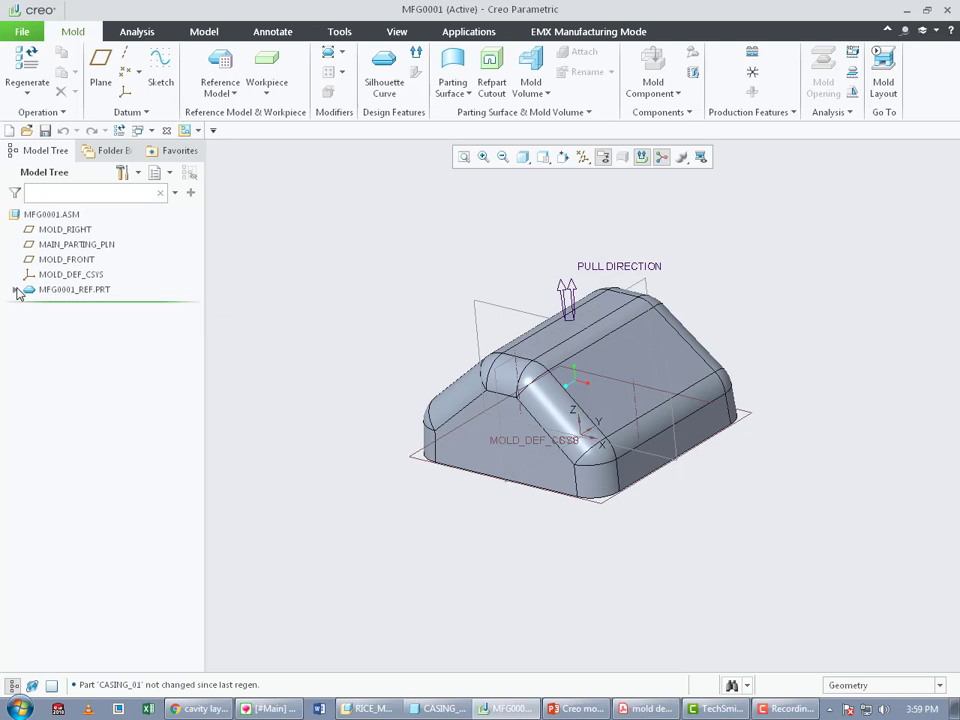
right_click(75, 289)
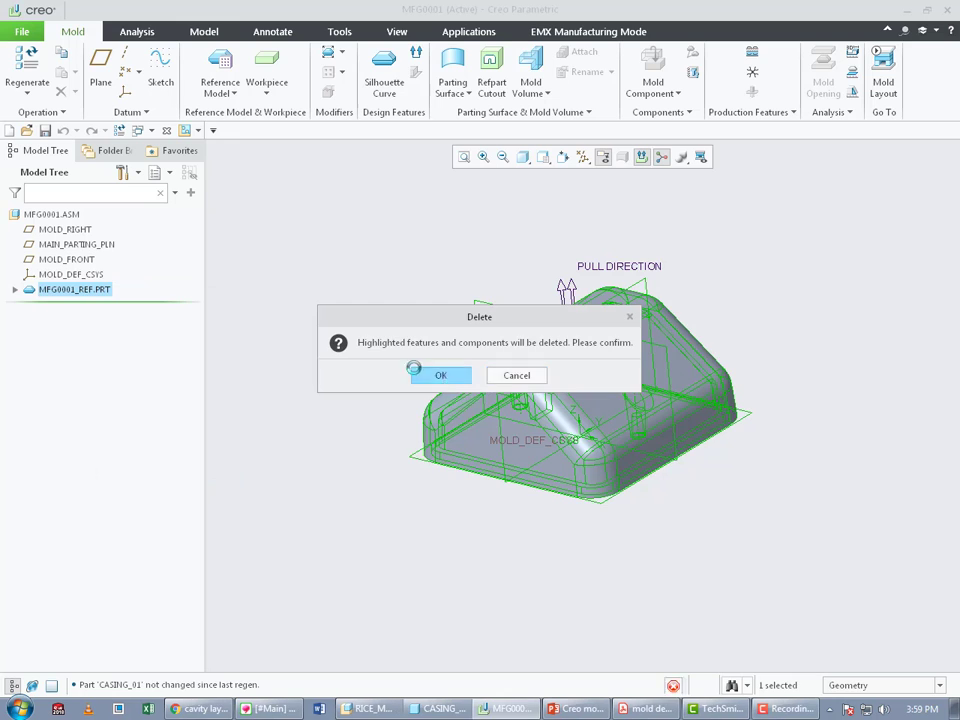
left_click(425, 375)
left_click(222, 65)
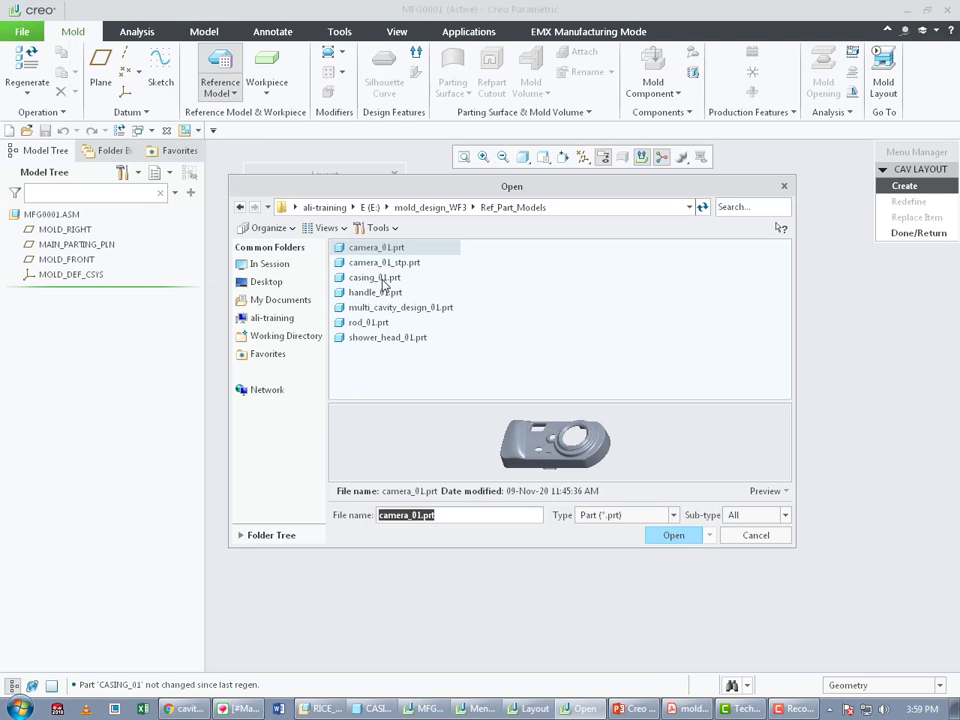
left_click(756, 535)
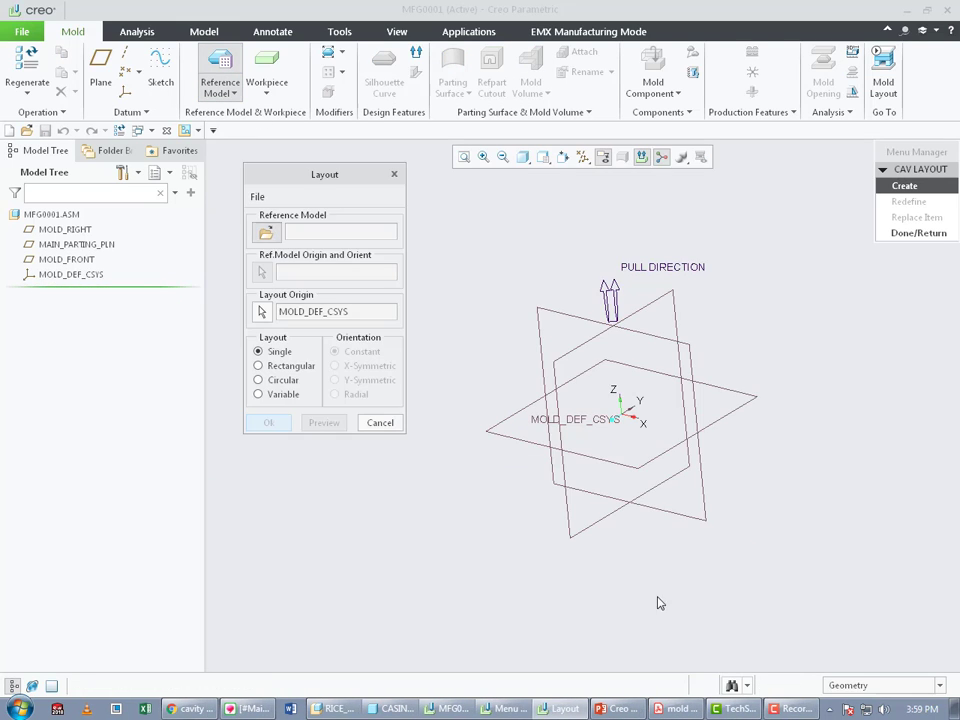
left_click(380, 422)
left_click(918, 232)
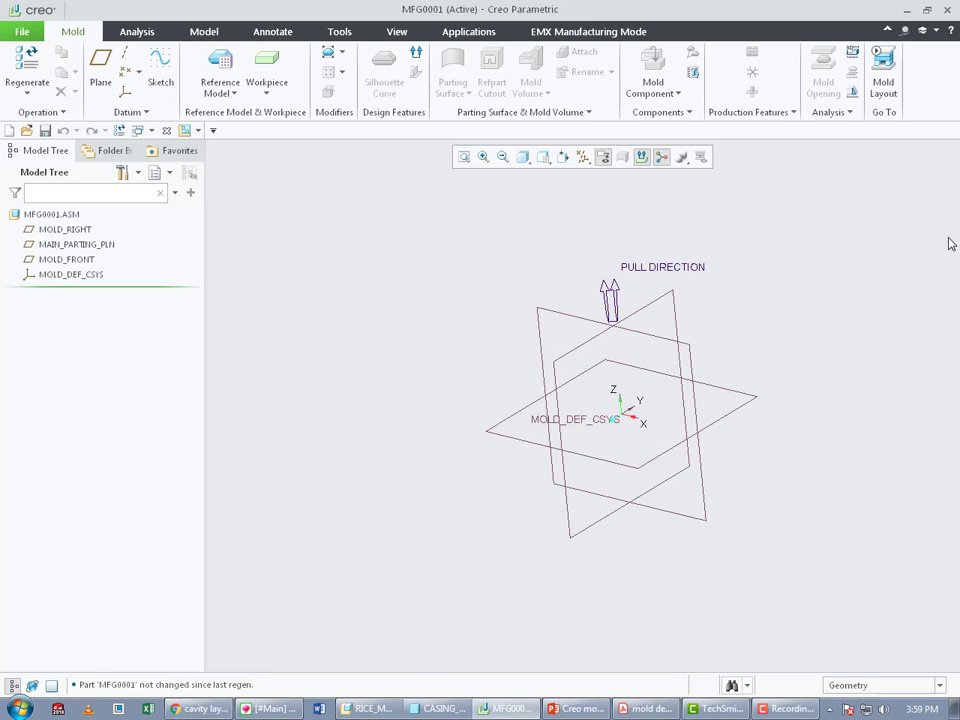
Switch to CASING_01 and examine the part together with the axis directions of CS0.
left_click(441, 710)
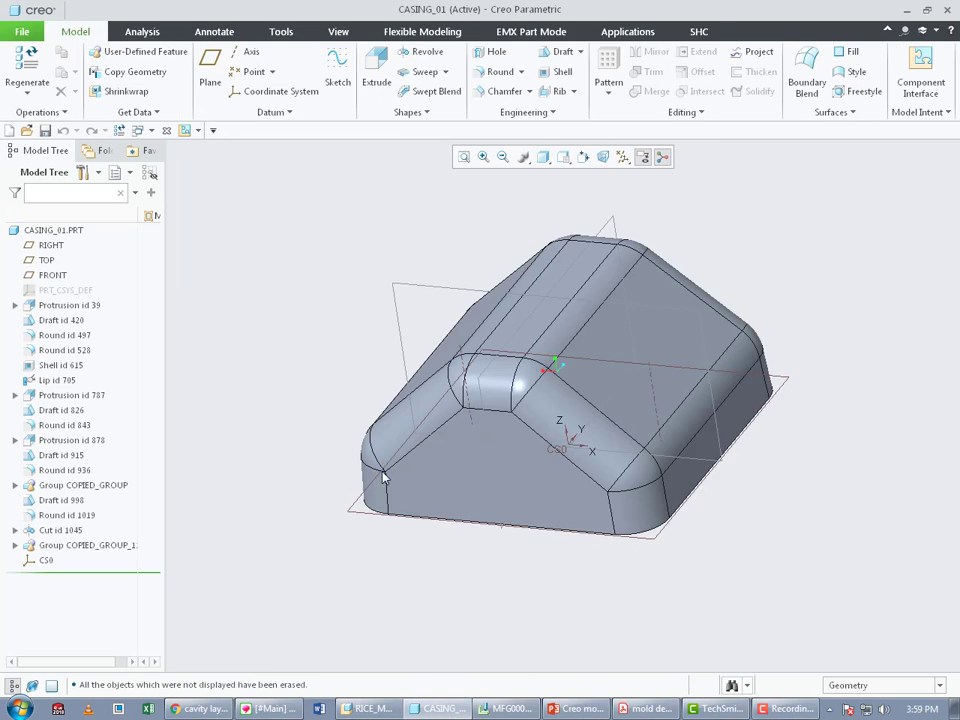
middle_click_drag(466, 529, 570, 455)
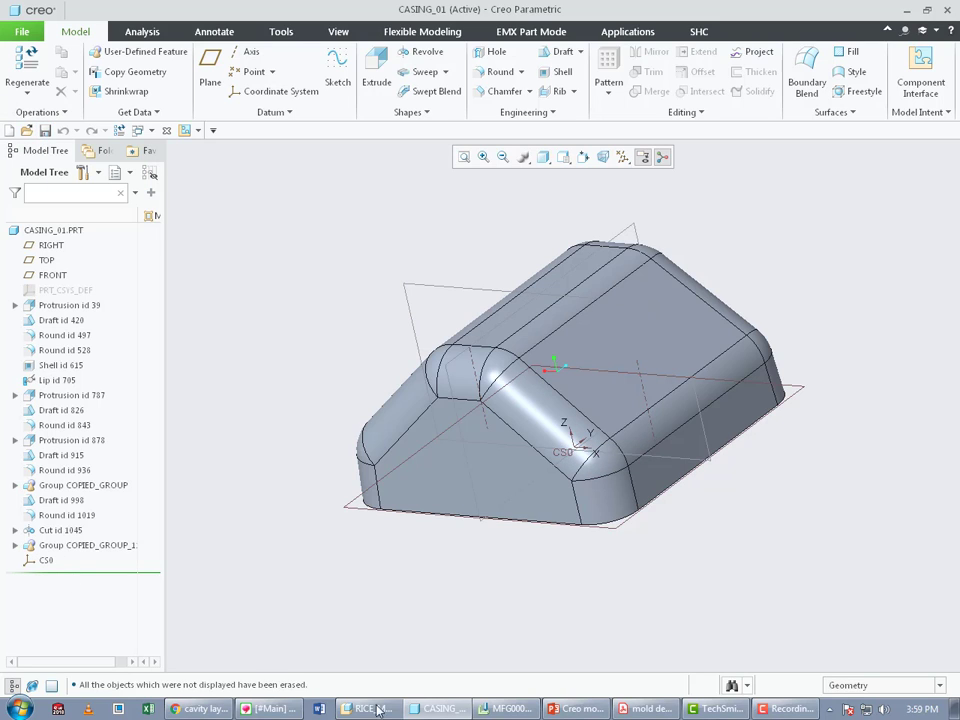
Switch to MFG0001, create an inherited cavity layout reference model from casing_01.prt, and preview it with PRT_CSYS_DEF.
left_click(494, 708)
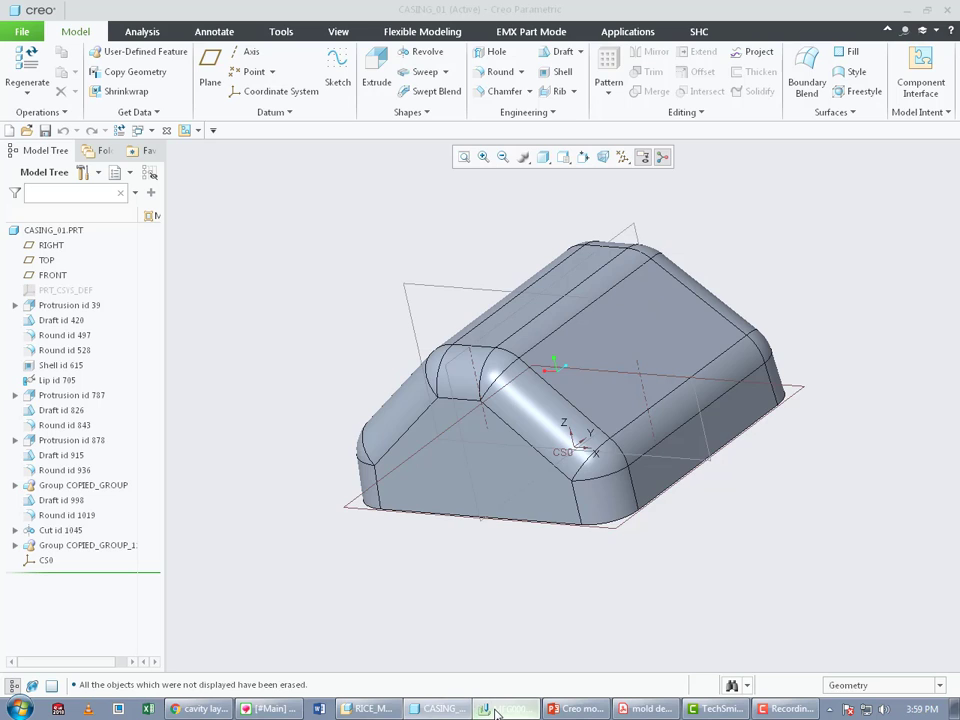
left_click(222, 63)
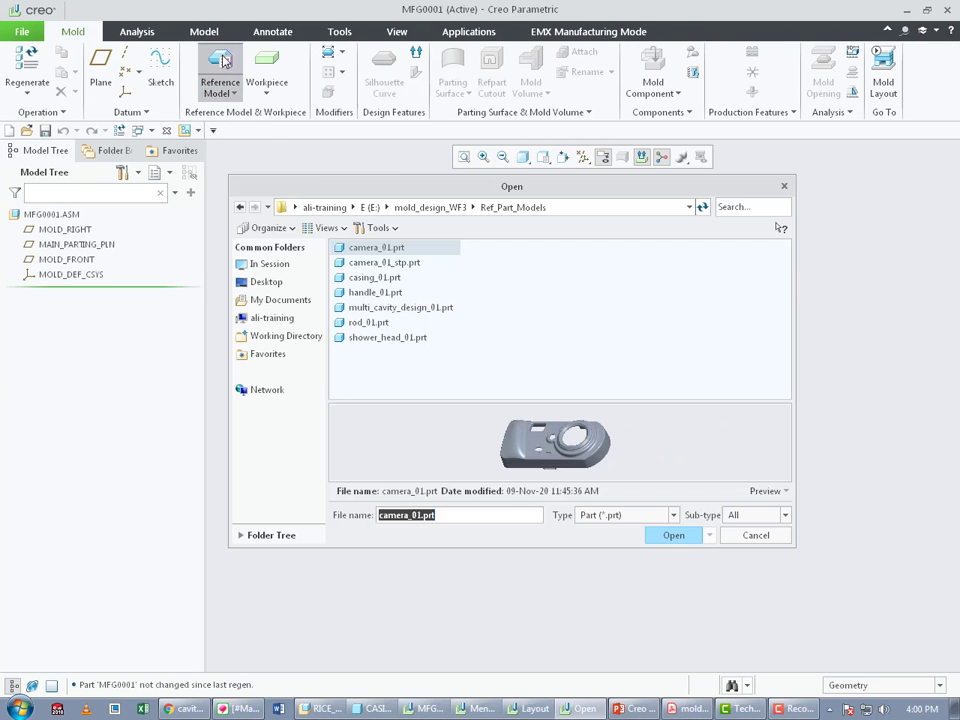
left_click(371, 281)
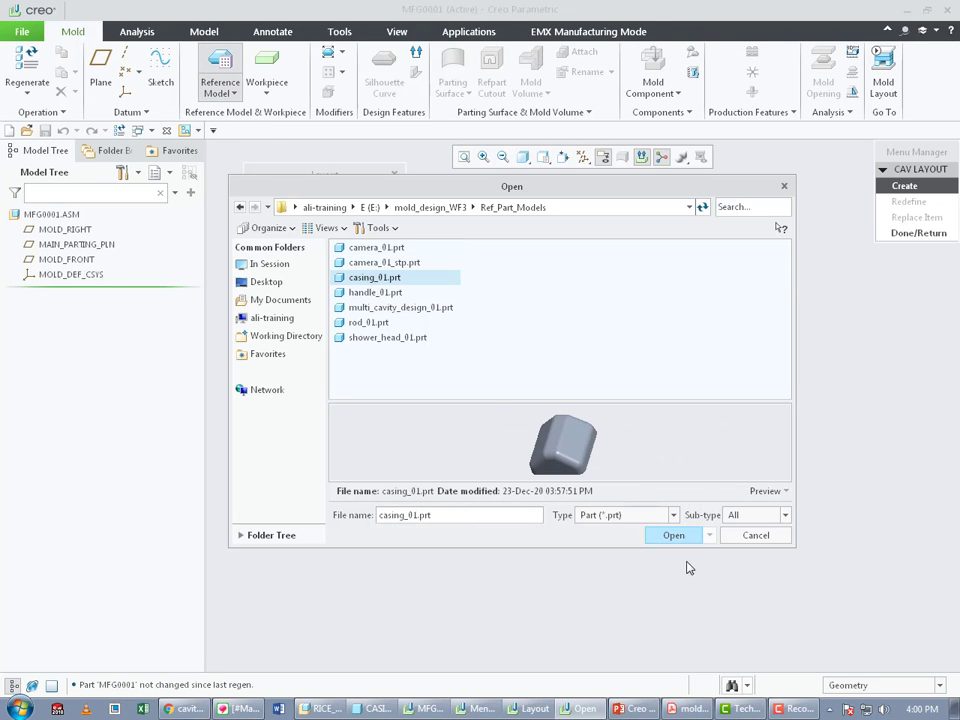
left_click(689, 537)
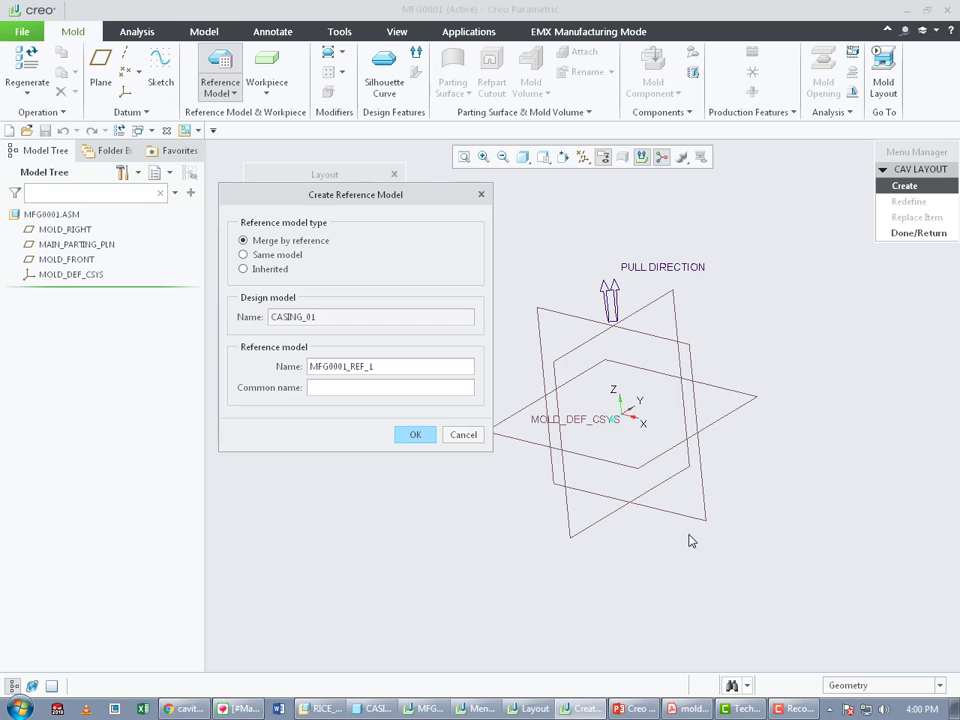
left_click(268, 269)
left_click(414, 434)
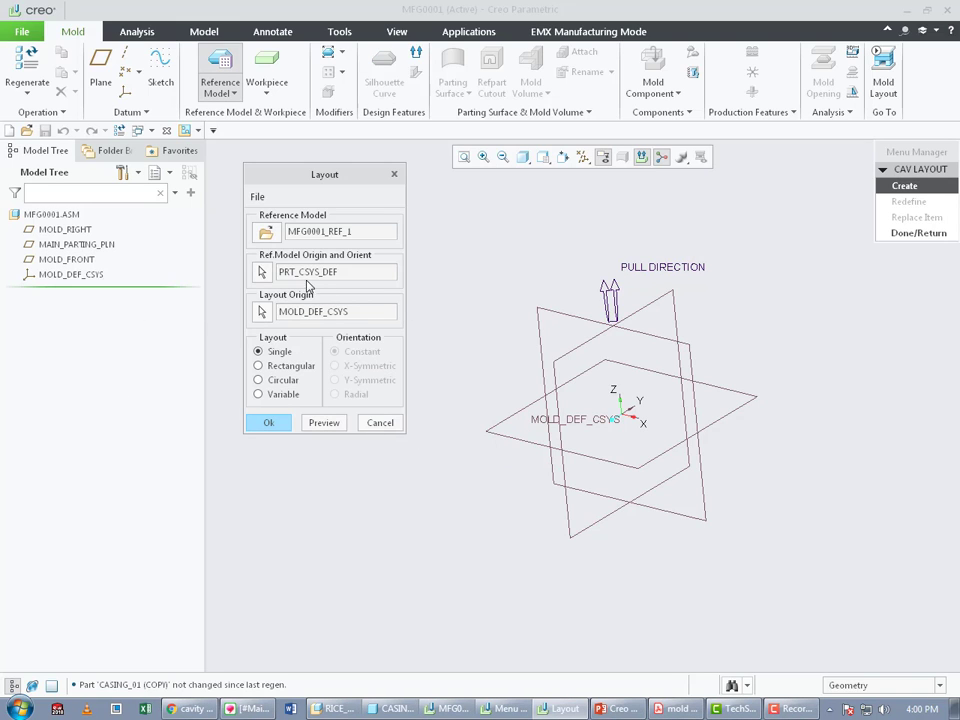
left_click(325, 424)
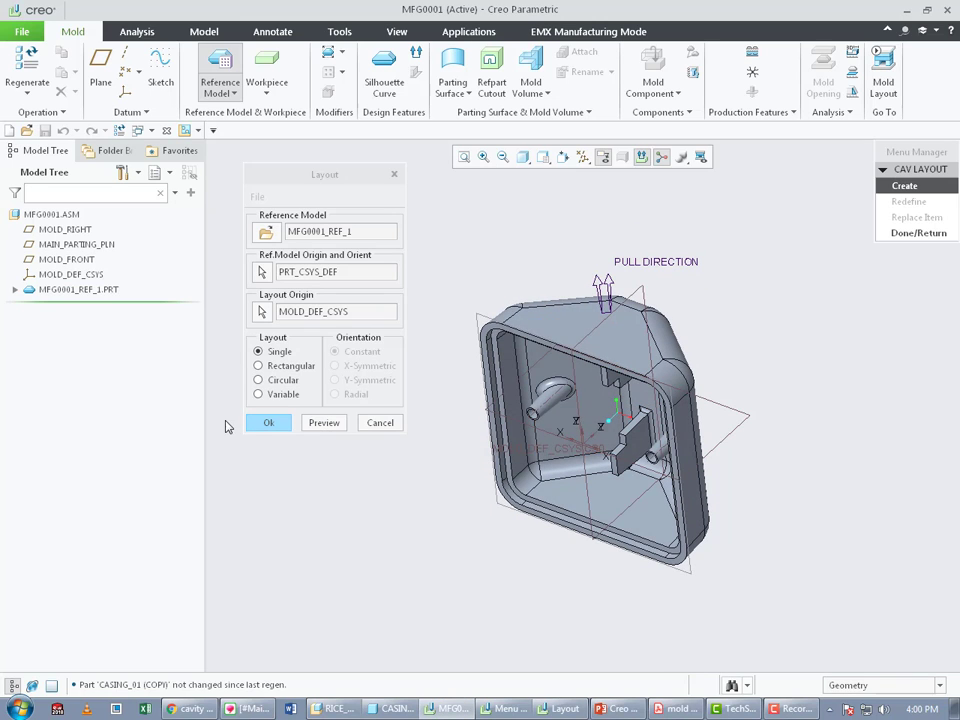
Set the reference model origin and orientation of MFG0001_REF_1 to CS0 using the Standard coordinate system type.
left_click(262, 274)
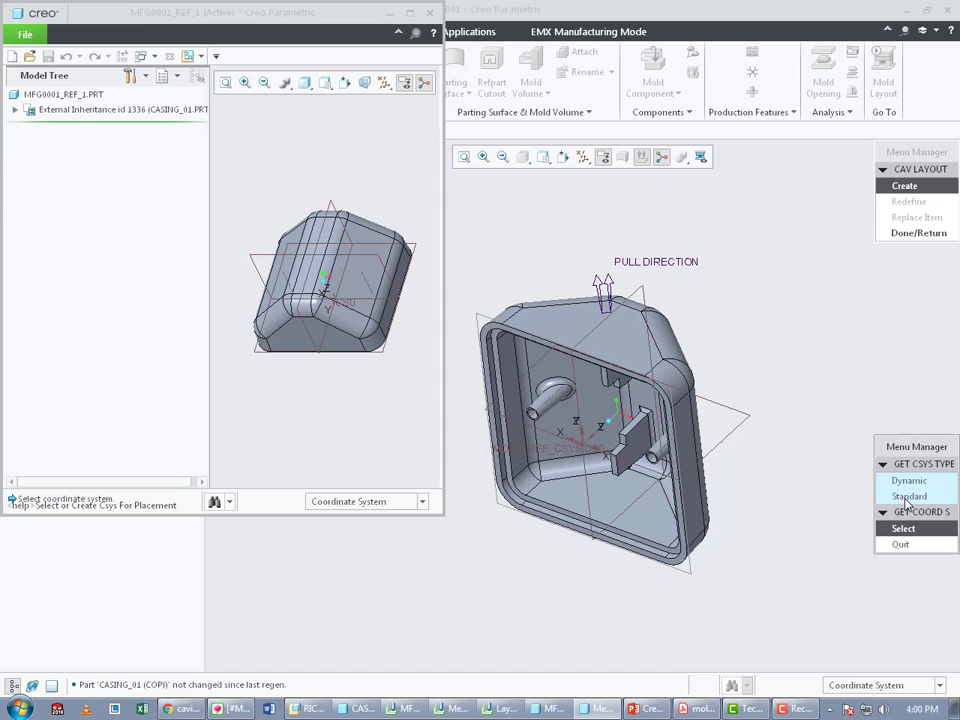
left_click(908, 497)
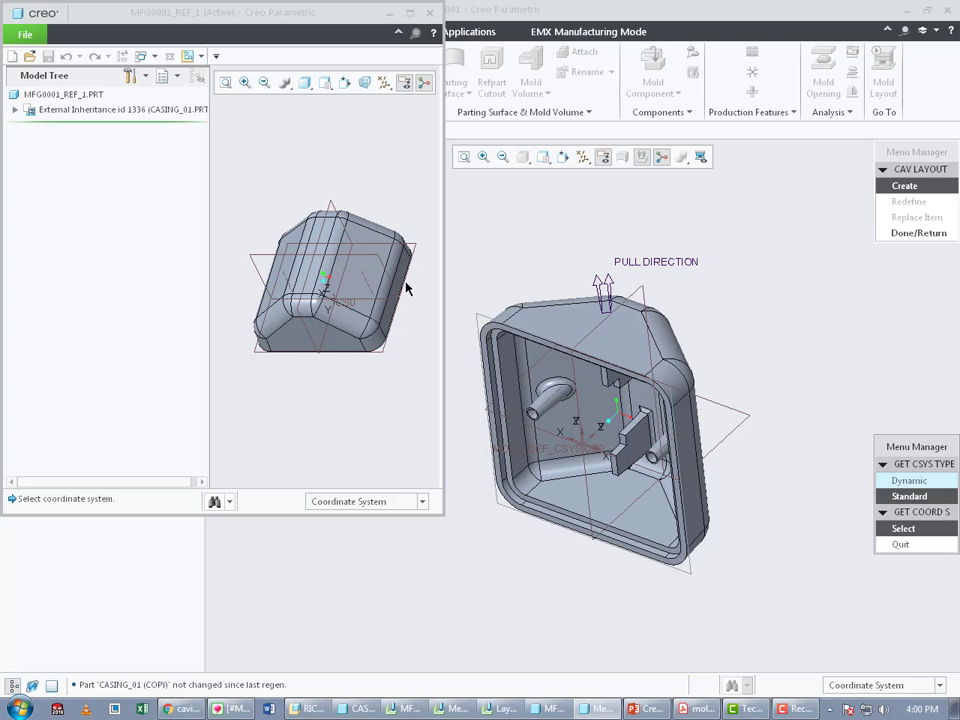
middle_click_drag(349, 373, 254, 319)
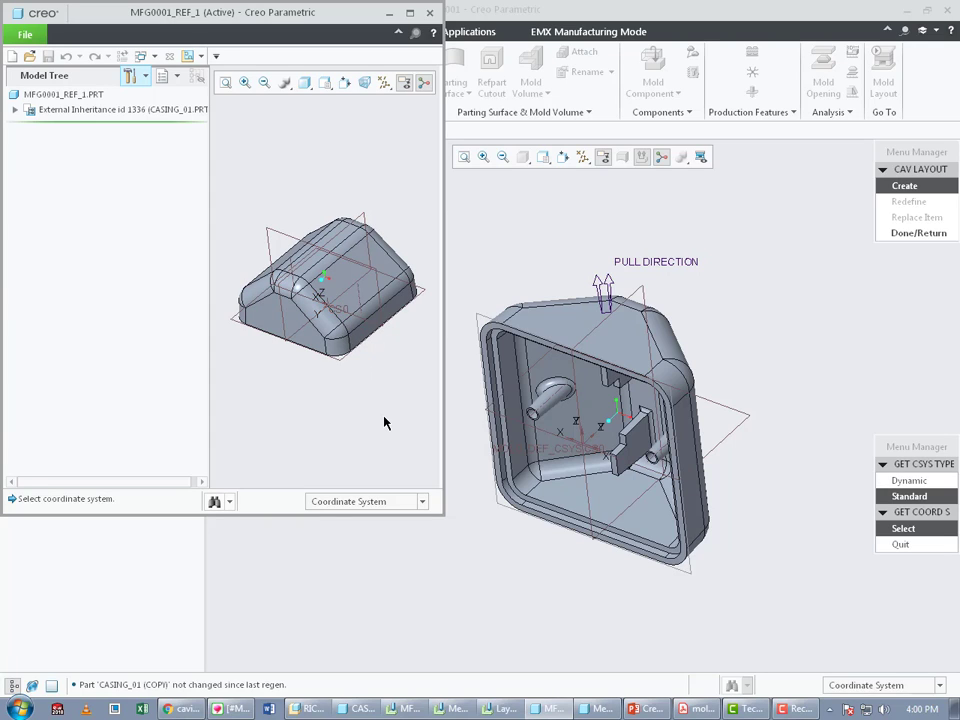
left_click(335, 314)
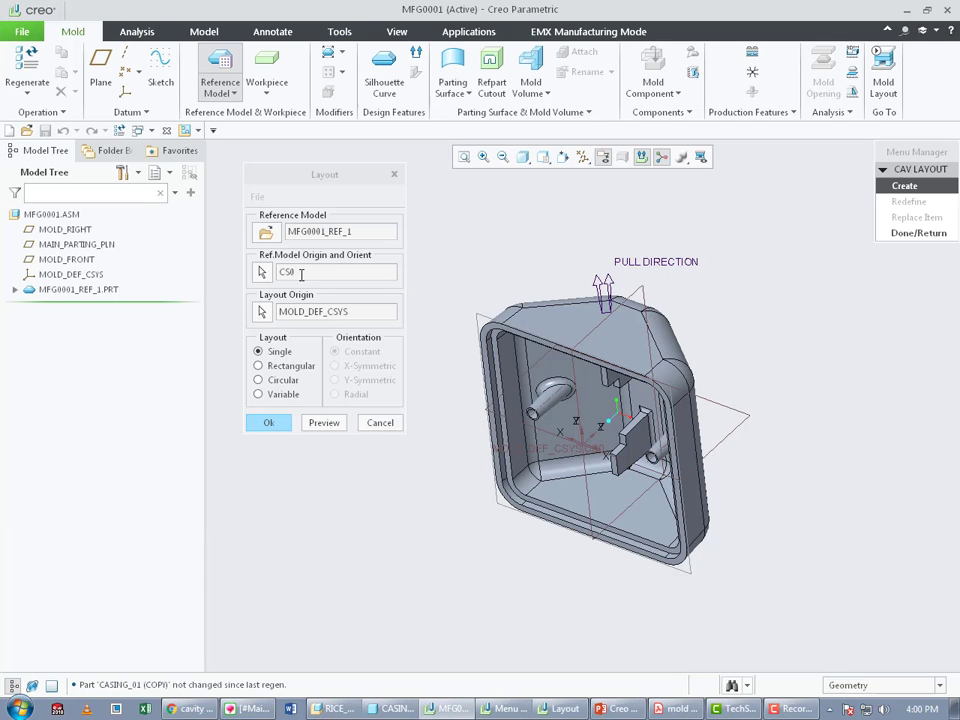
Preview the single layout of MFG0001_REF_1 oriented by CS0, accept it, and finish the cavity layout.
left_click(324, 423)
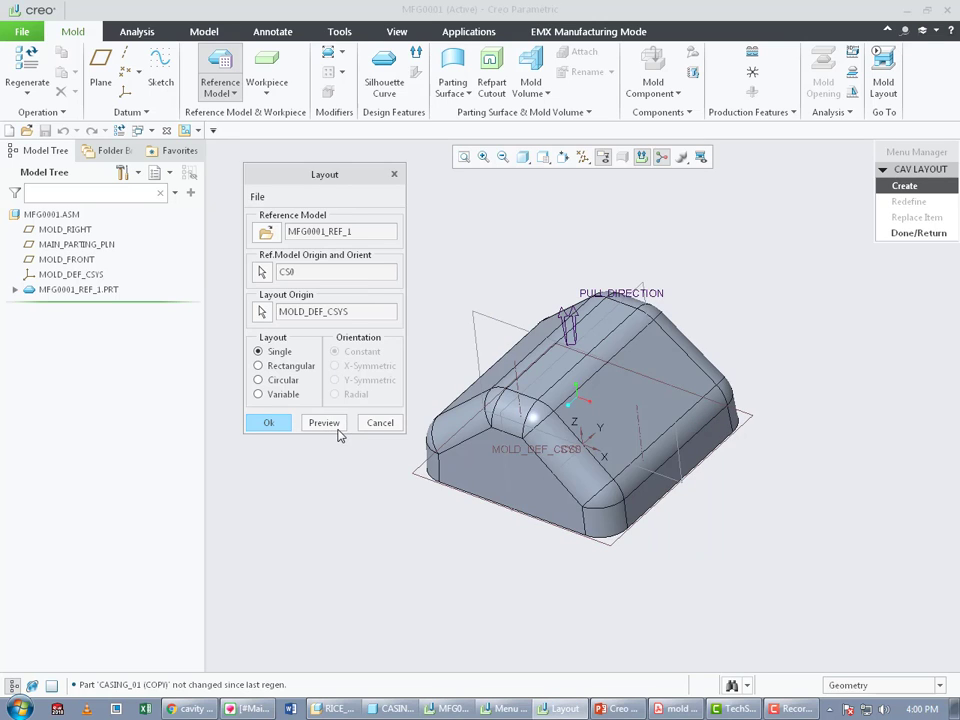
mouse_move(632, 492)
middle_mouse_down()
mouse_move(628, 398)
mouse_move(645, 474)
middle_mouse_up()
left_click(267, 422)
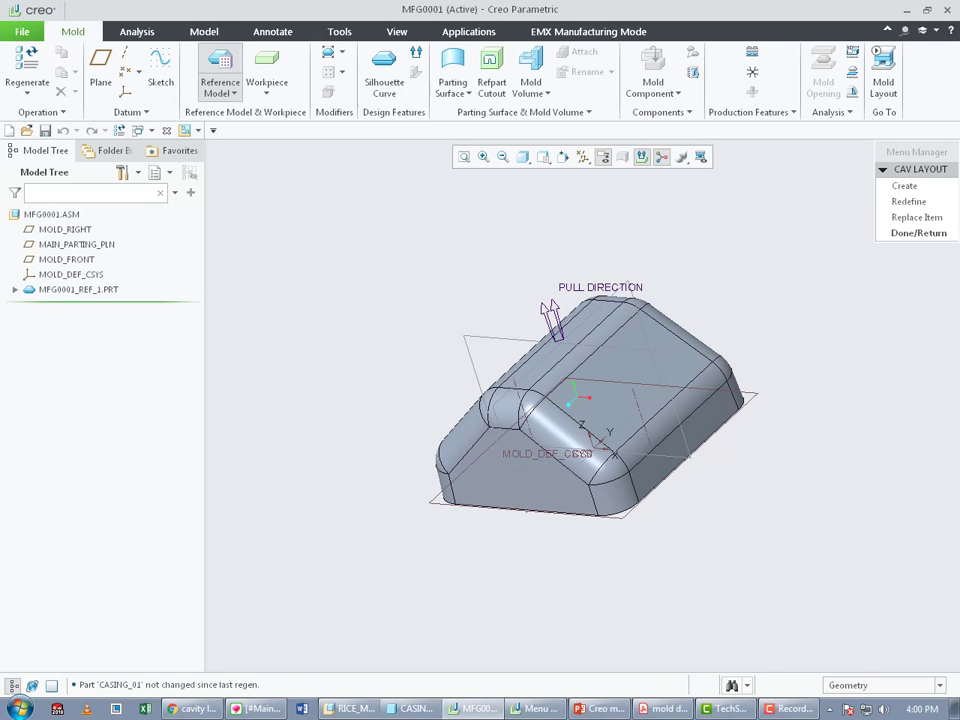
left_click(918, 233)
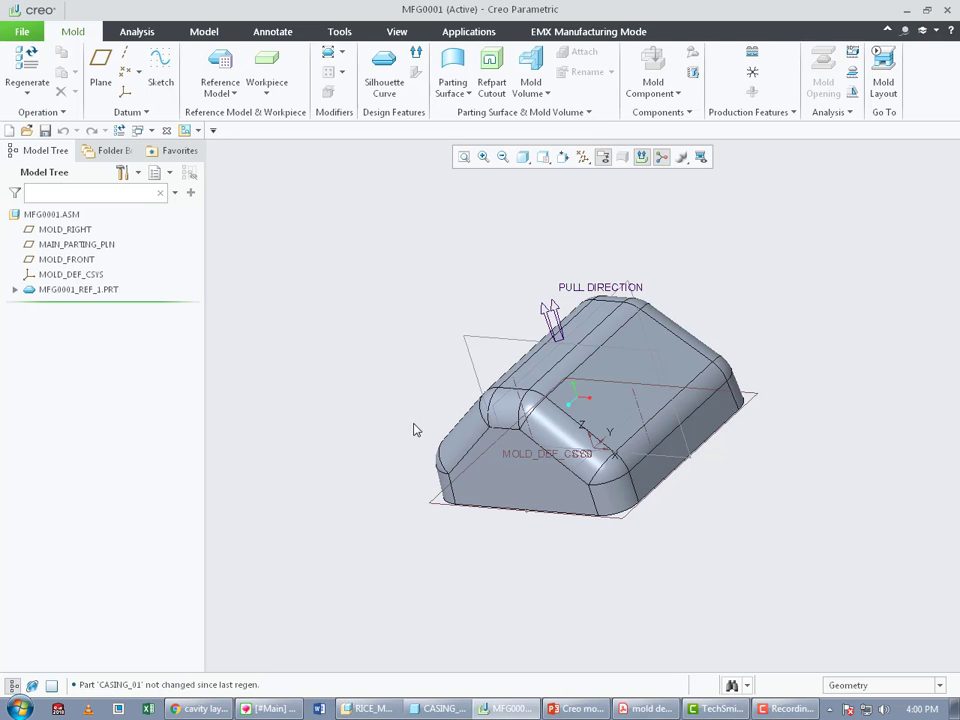
Delete the reference model MFG0001_REF_1.PRT from the mold assembly.
right_click(45, 292)
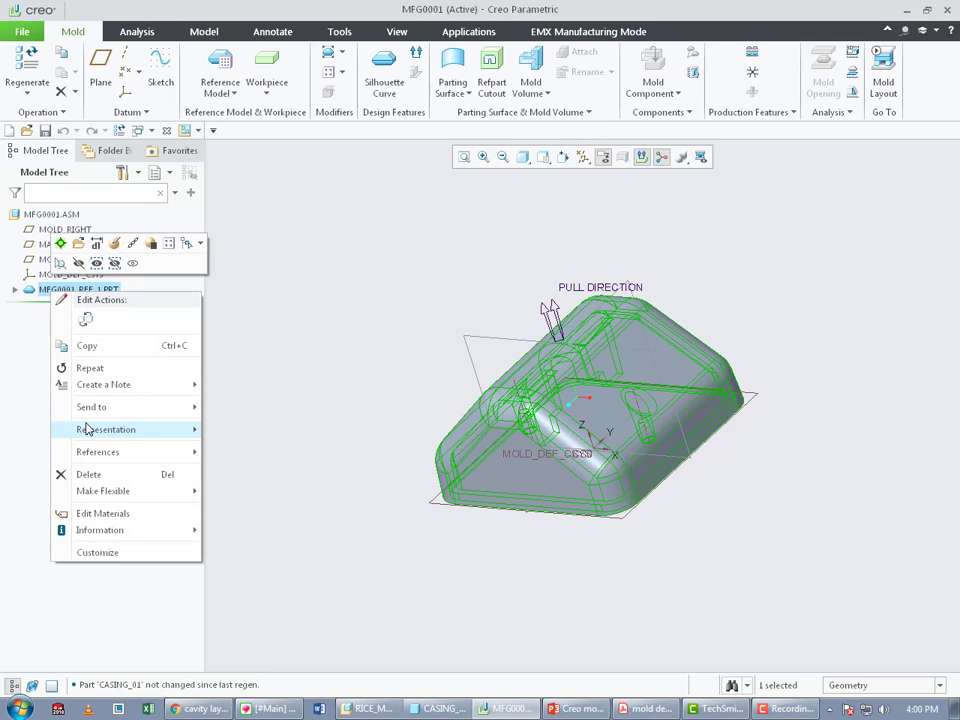
left_click(80, 475)
left_click(441, 375)
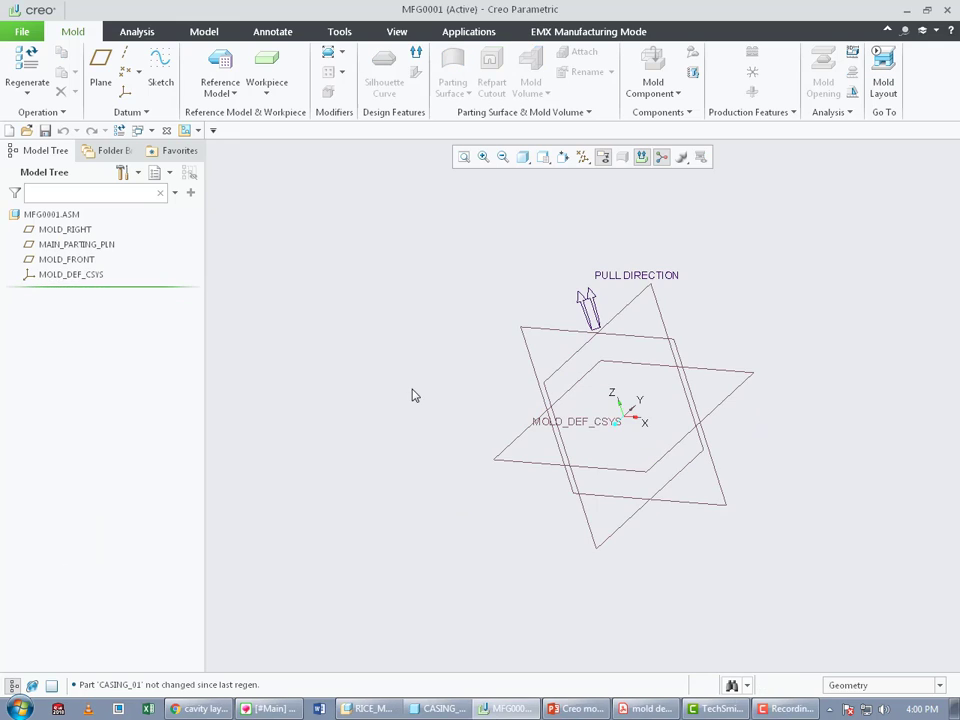
left_click(218, 75)
left_click(375, 277)
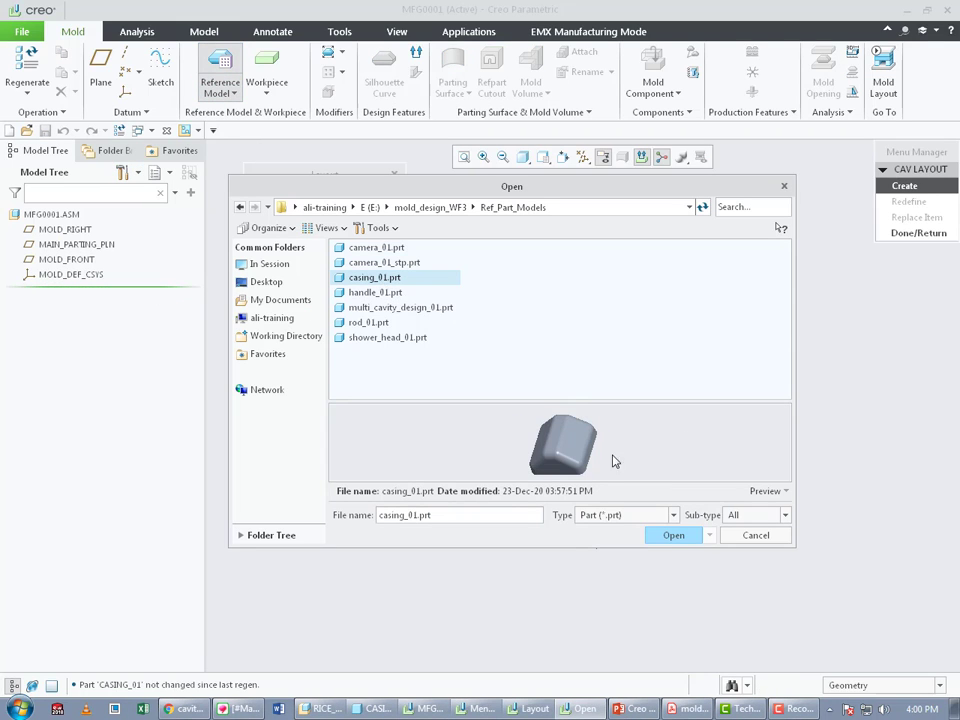
left_click(674, 536)
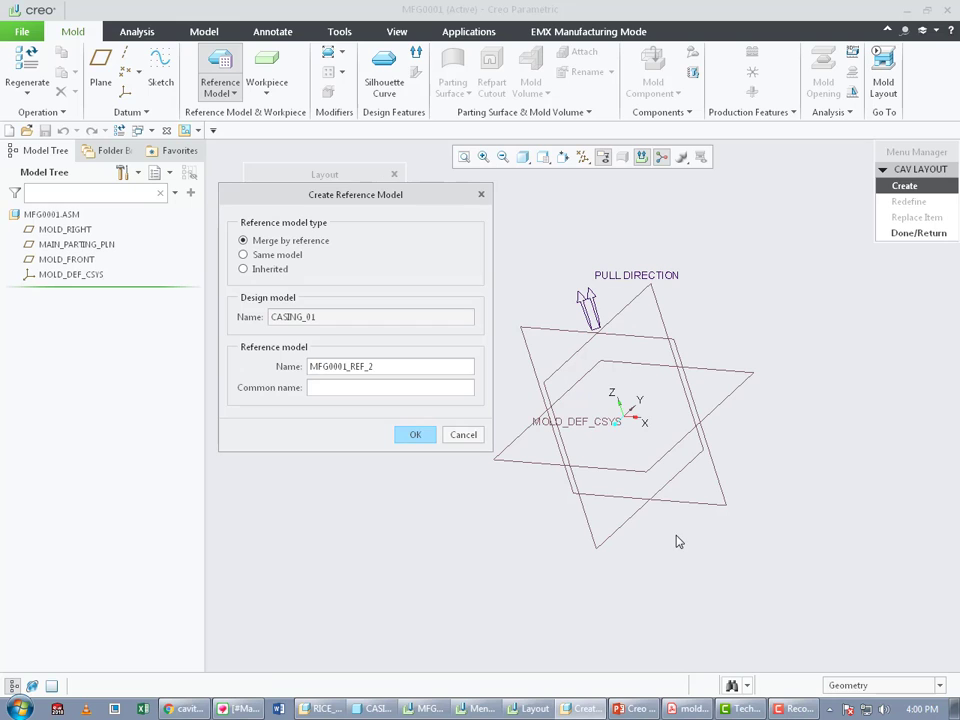
left_click(241, 269)
left_click(421, 434)
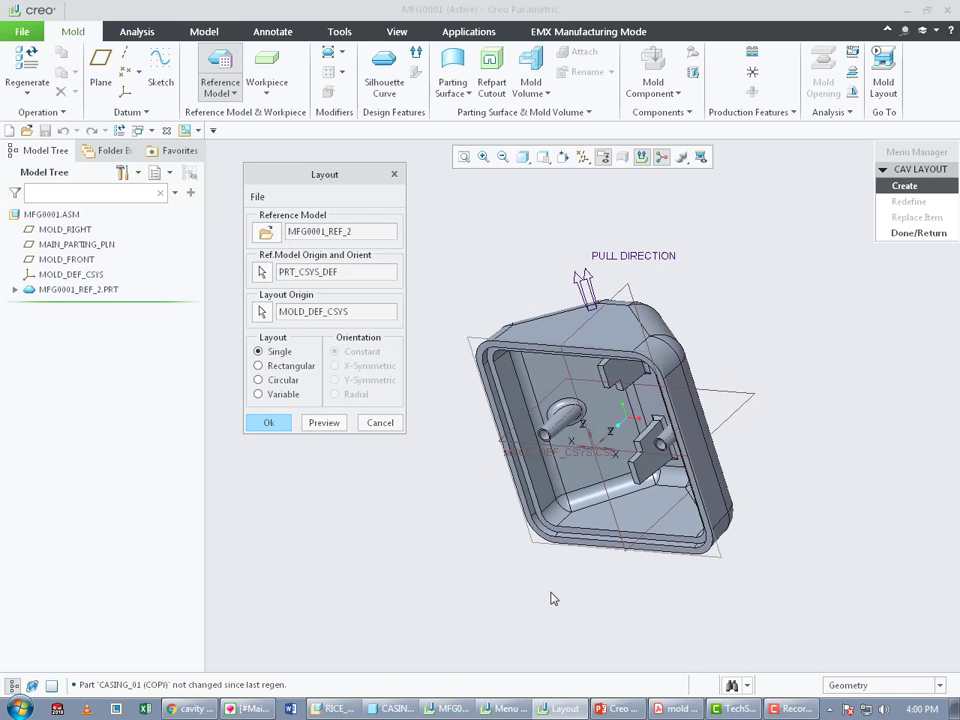
left_click(261, 273)
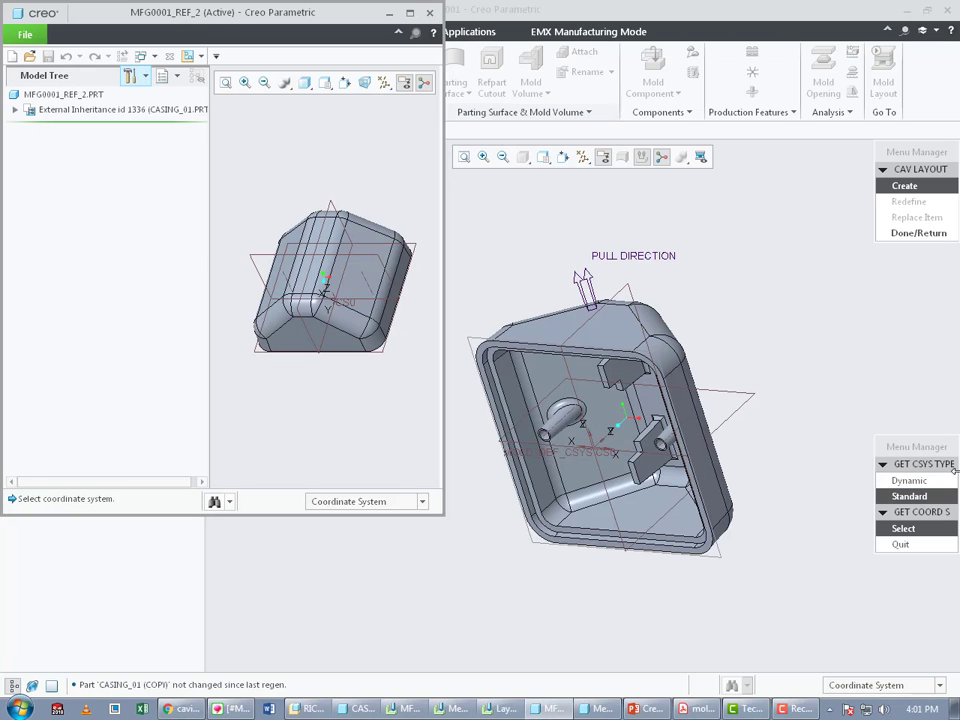
left_click(900, 545)
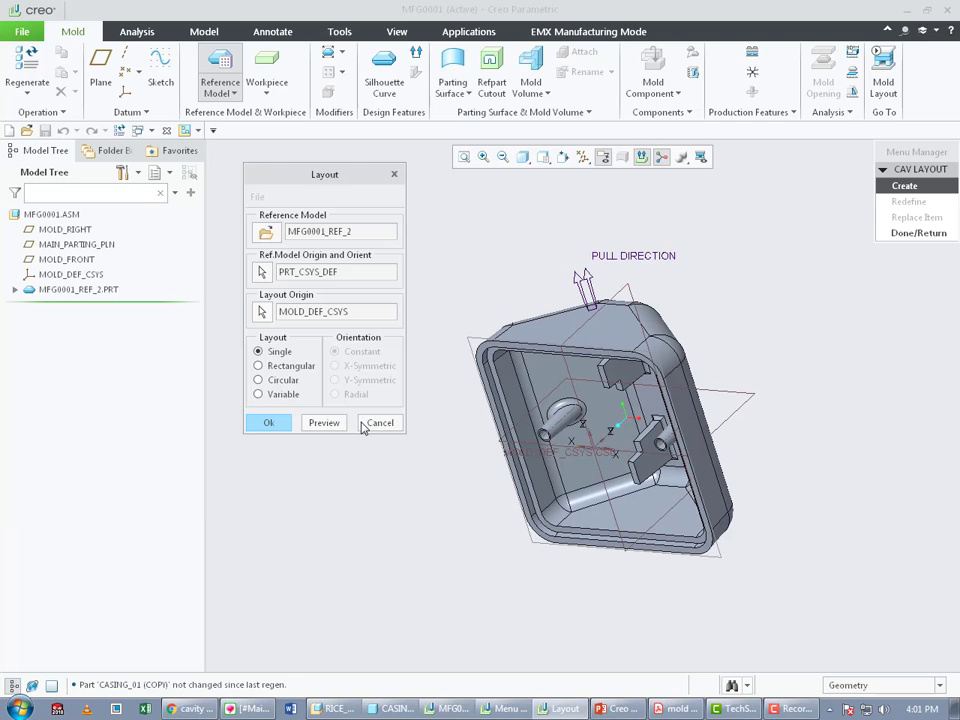
left_click(380, 422)
left_click(918, 233)
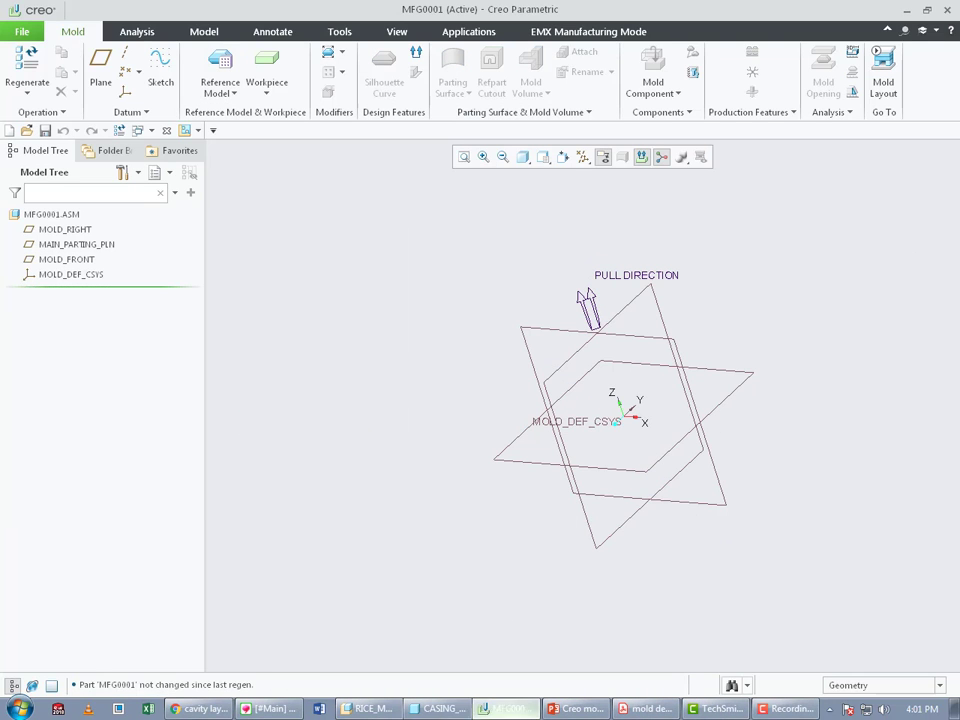
Switch to CASING_01, delete the coordinate system CS0 from the part, and save it.
left_click(440, 709)
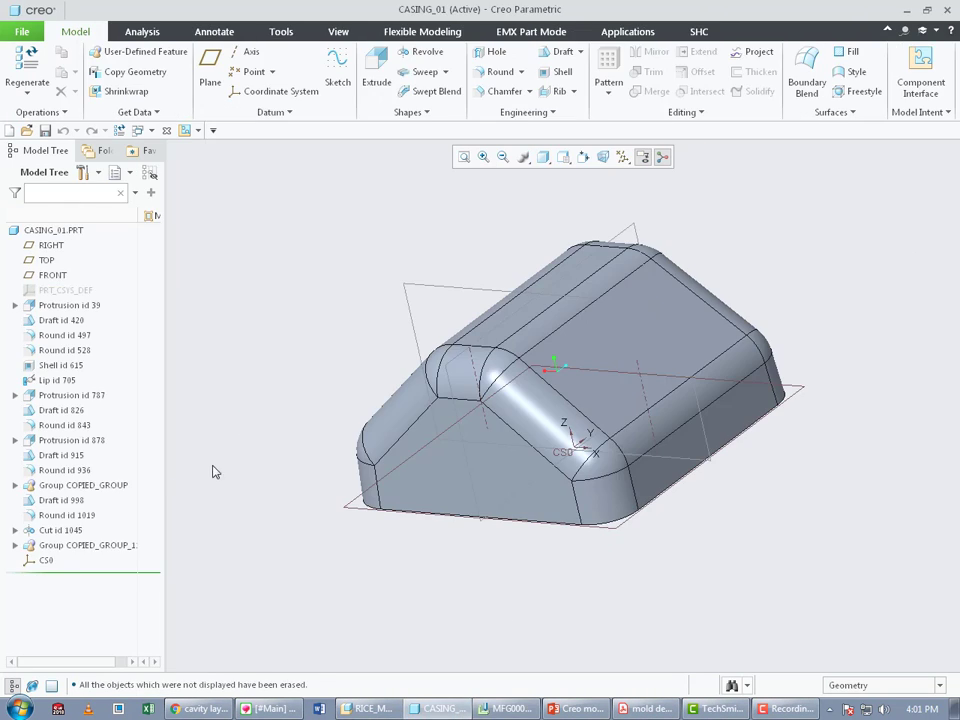
right_click(60, 568)
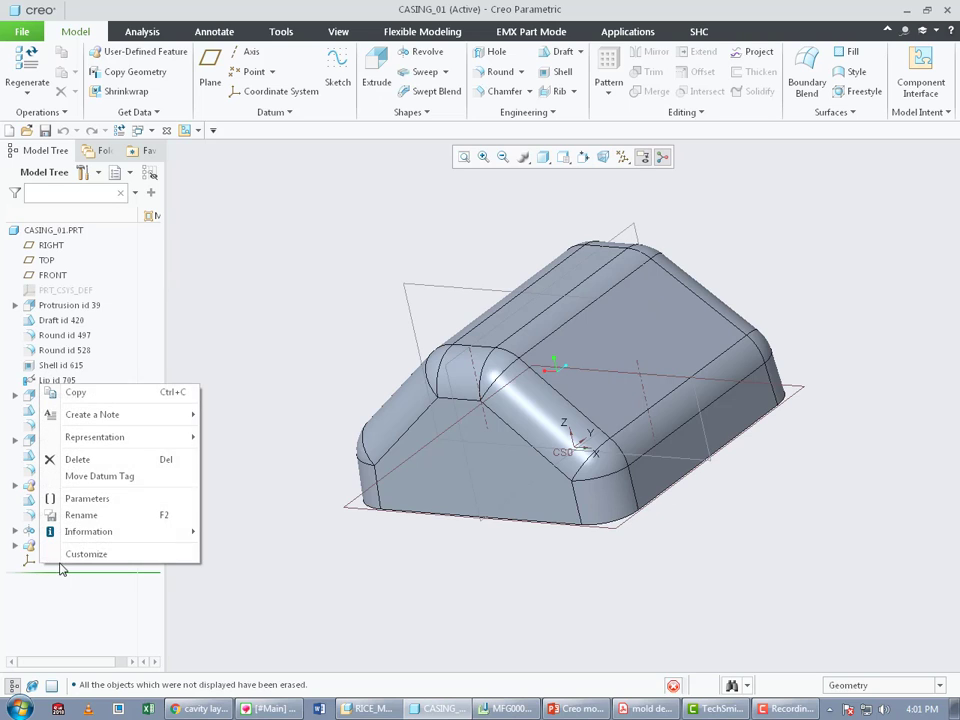
left_click(77, 459)
key("Return")
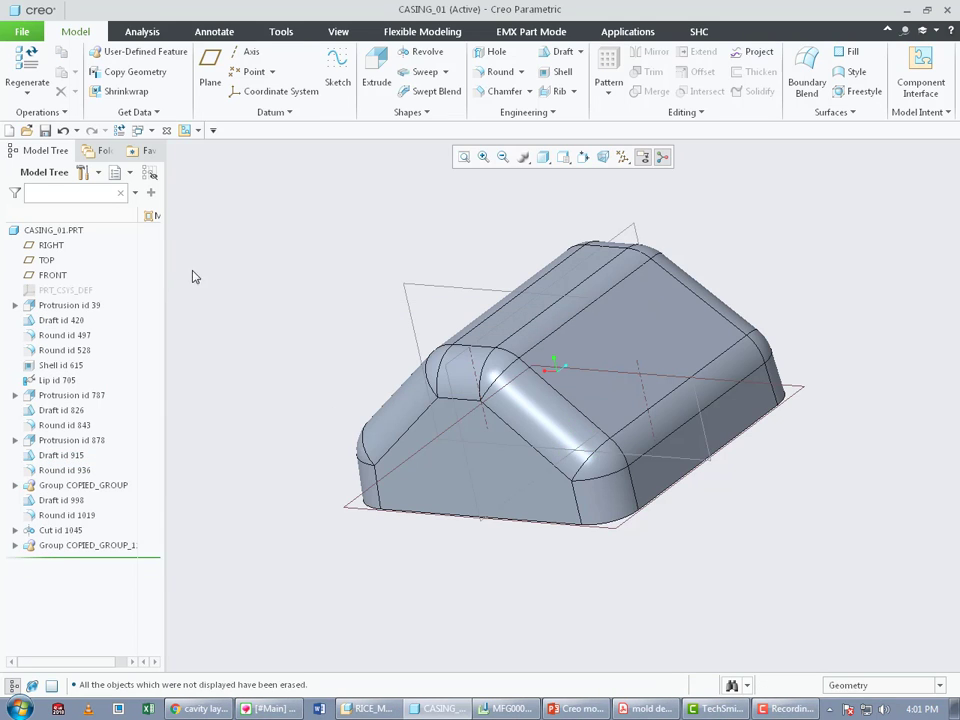
key("ctrl+s")
Delete all old versions of the casing_01 part file.
left_click(21, 31)
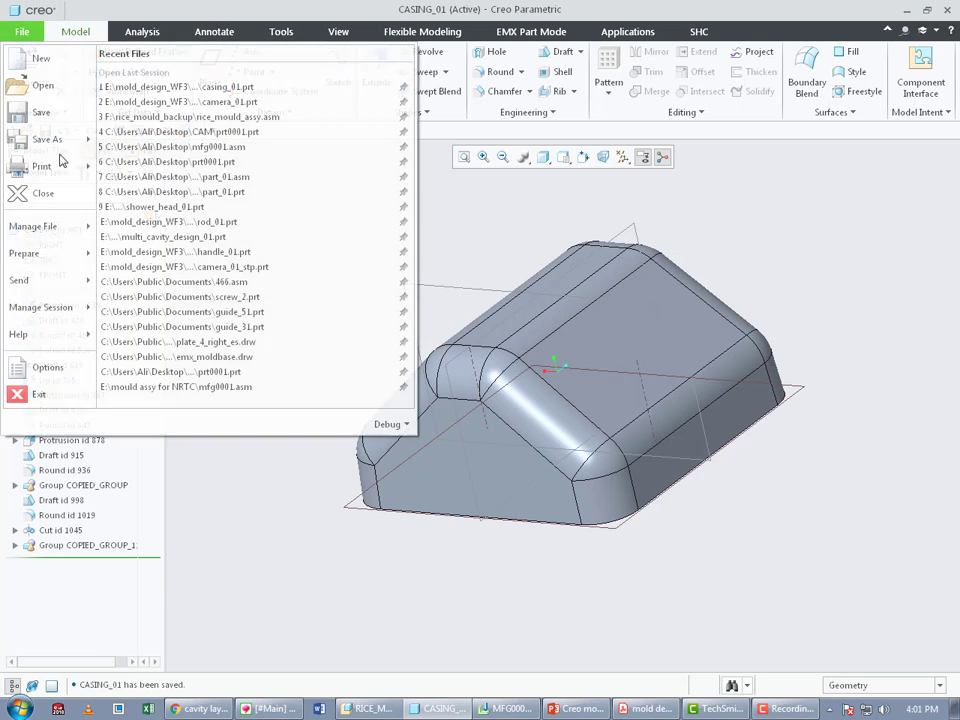
mouse_move(77, 226)
left_click(197, 131)
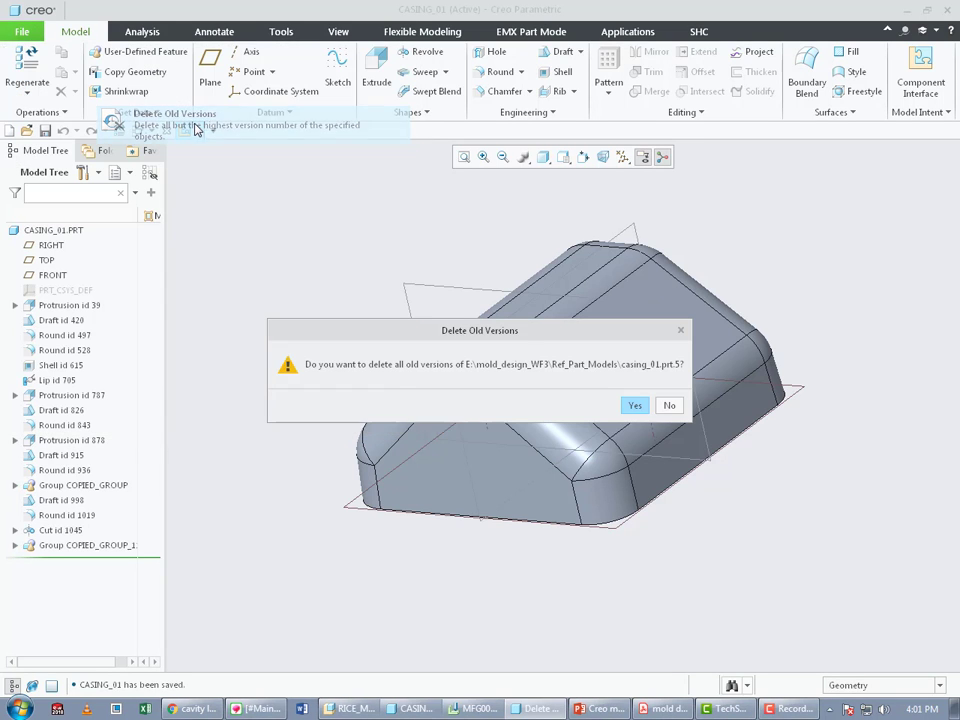
left_click(634, 403)
Erase the not-displayed reference models MFG0001_REF.PRT and MFG0001_REF_1.PRT from the session.
left_click(28, 31)
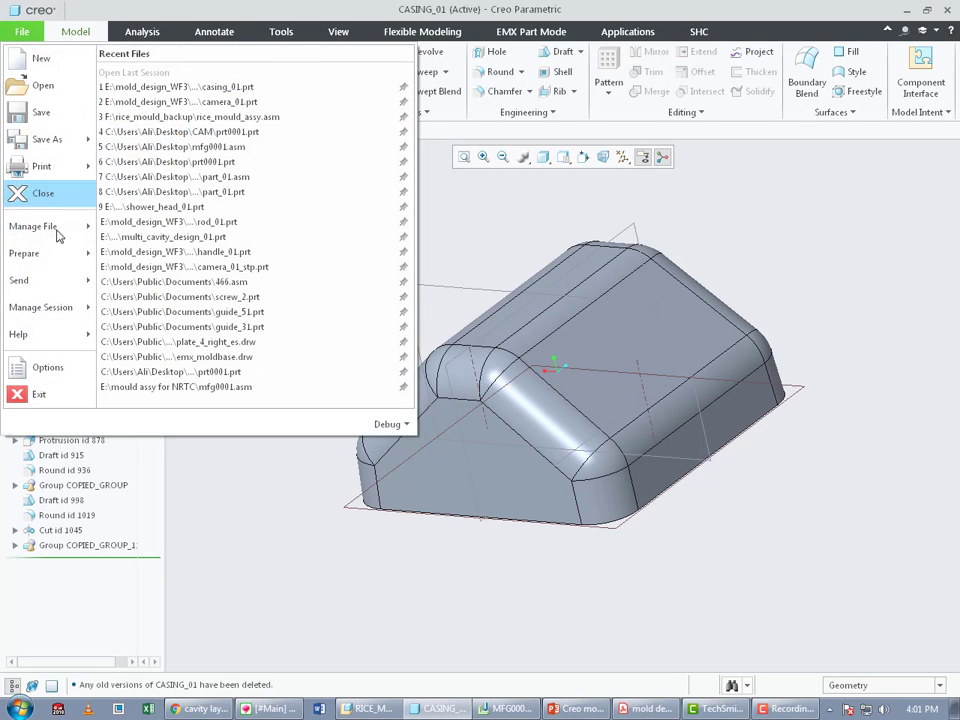
mouse_move(54, 306)
left_click(150, 110)
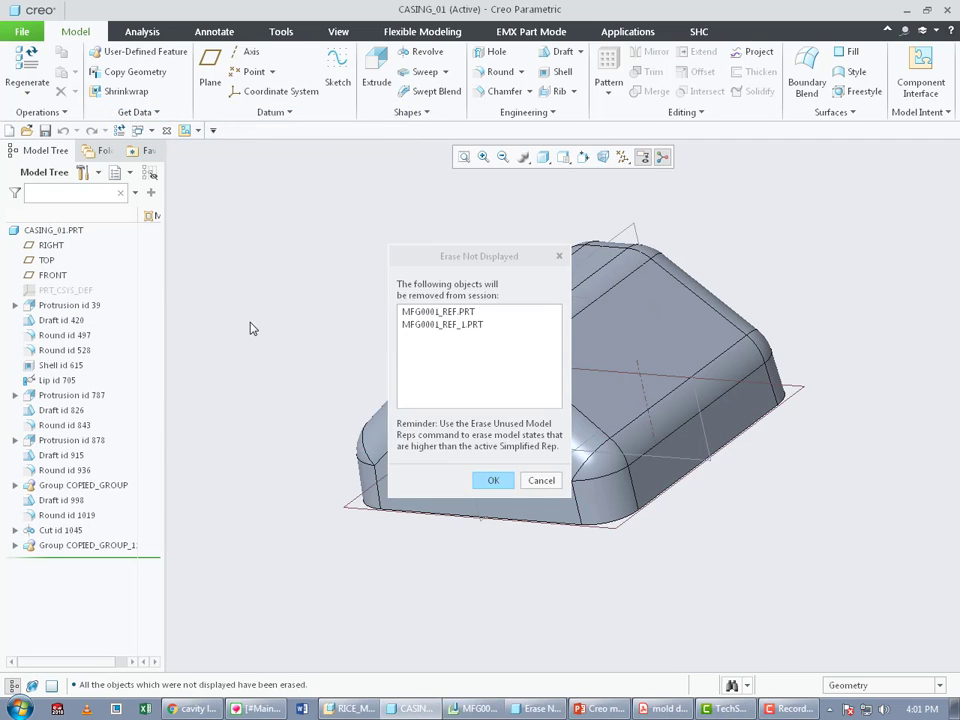
left_click(493, 480)
middle_click_drag(486, 467, 535, 497)
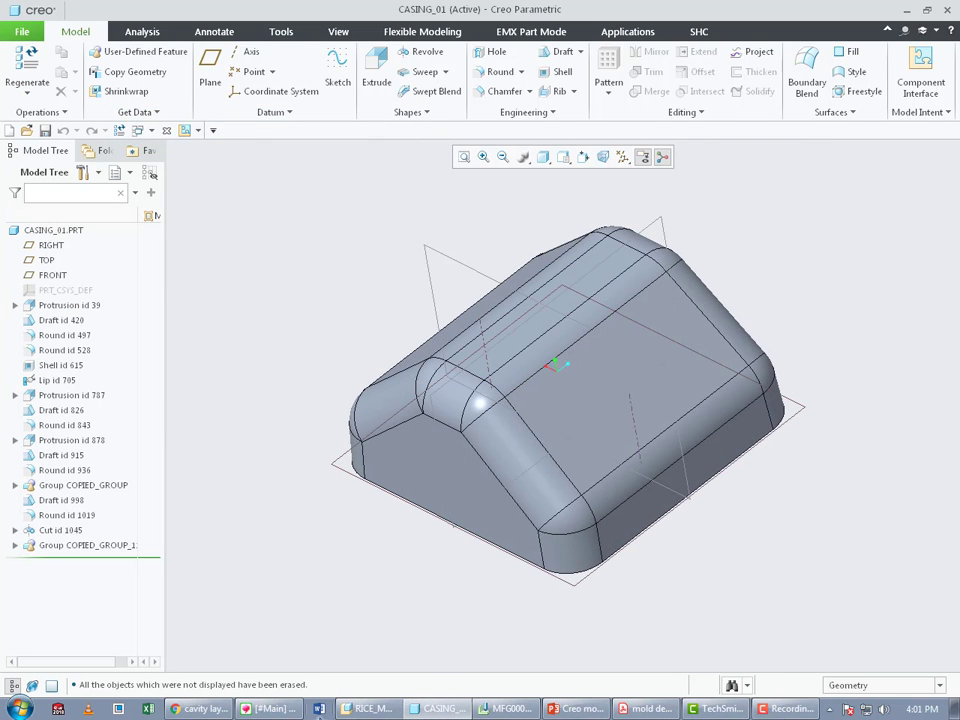
Switch to MFG0001 and start a cavity layout with casing_01.prt as an inherited reference model named MFG0001_REF.
left_click(504, 710)
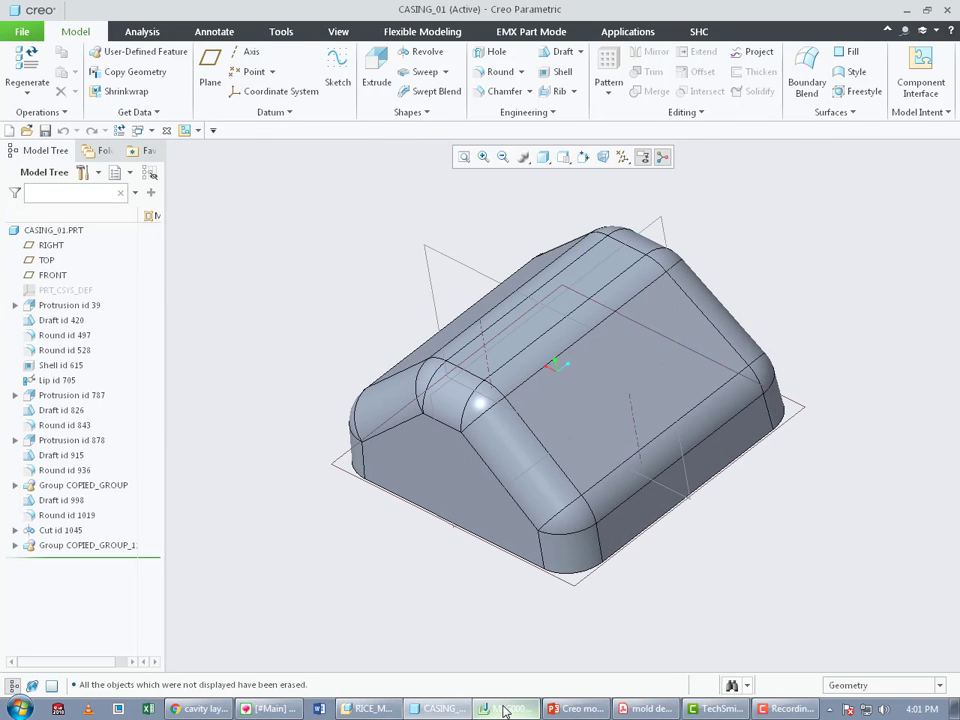
left_click(221, 68)
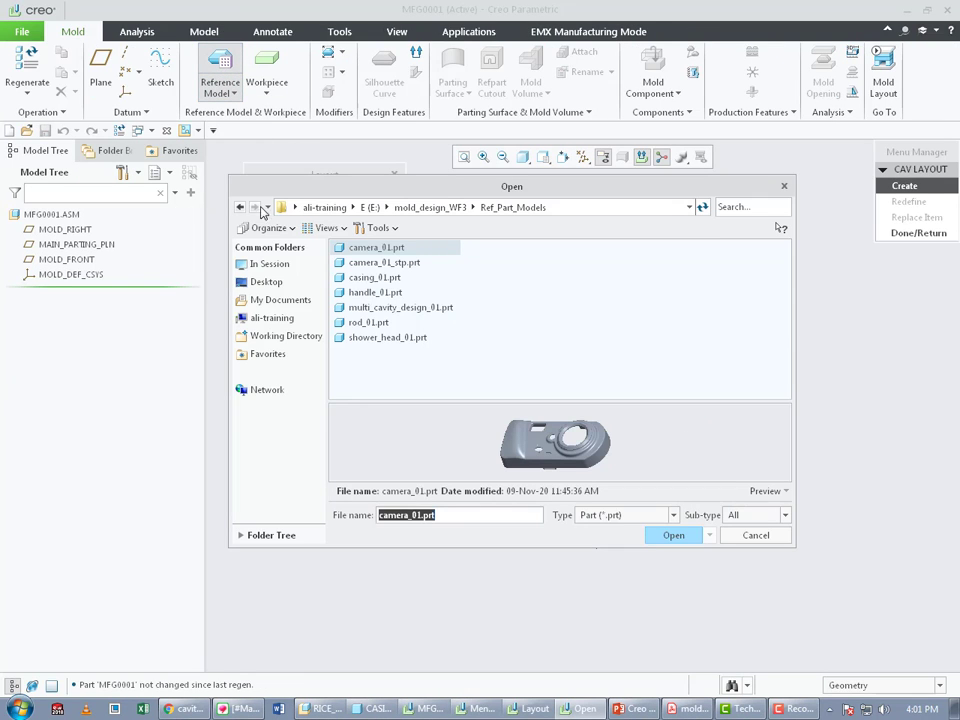
left_click(378, 278)
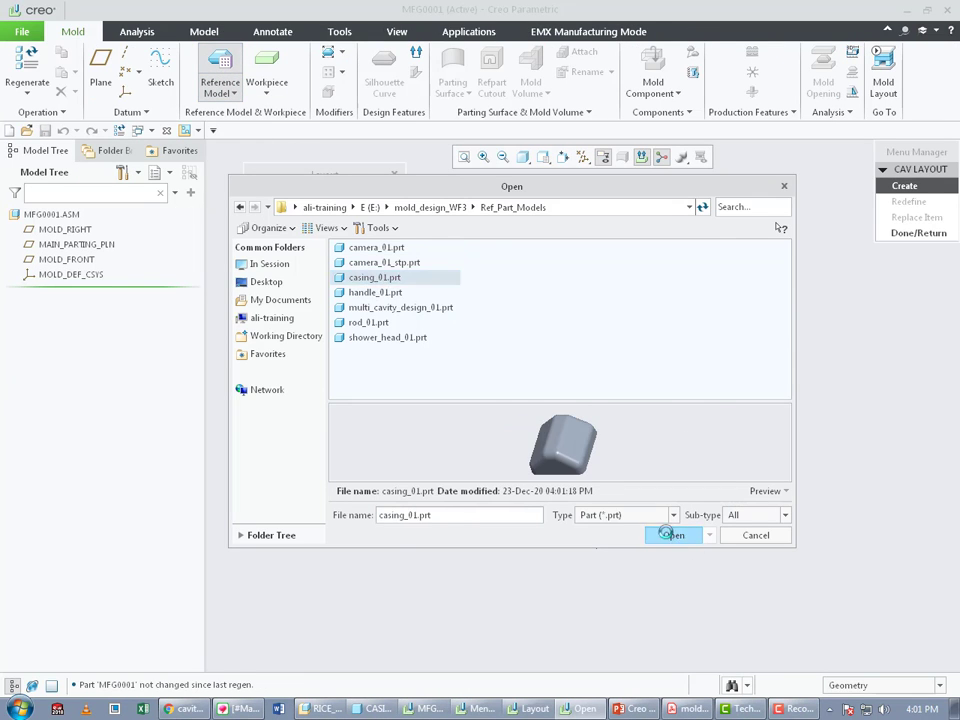
left_click(674, 535)
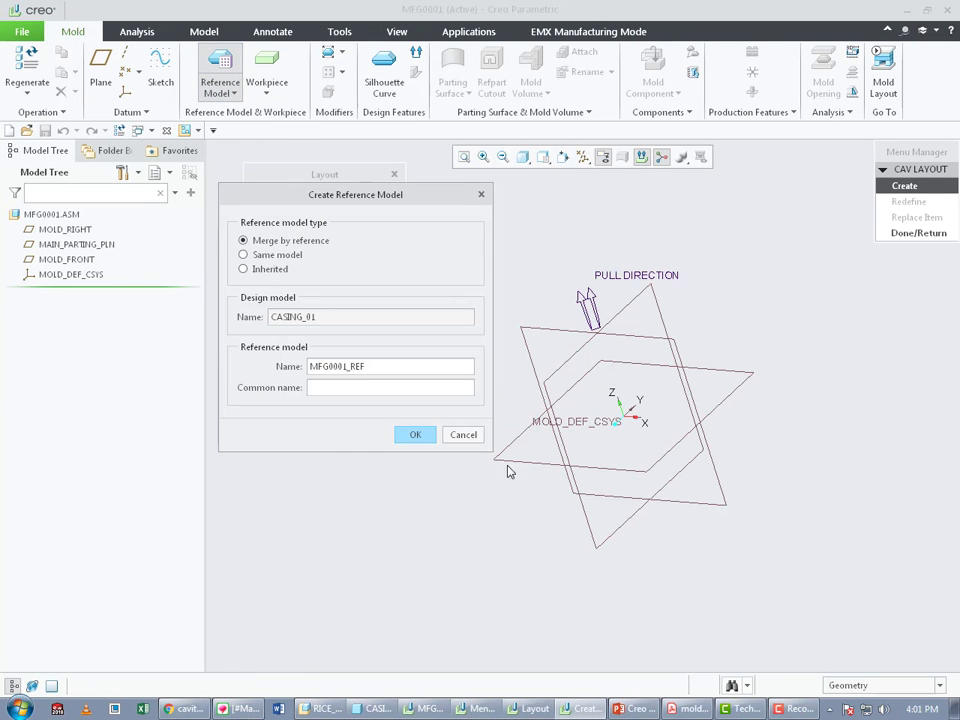
left_click(420, 435)
Create MFG0001_REF as an inherited reference model and open its orientation settings using the dynamic coordinate system type.
left_click(264, 273)
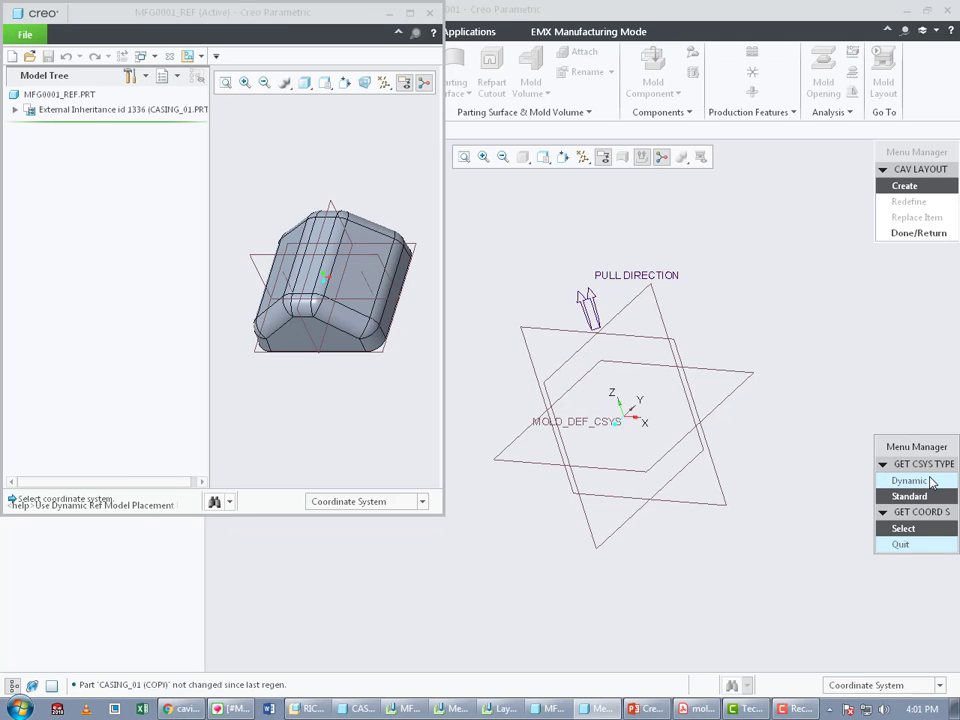
left_click(910, 481)
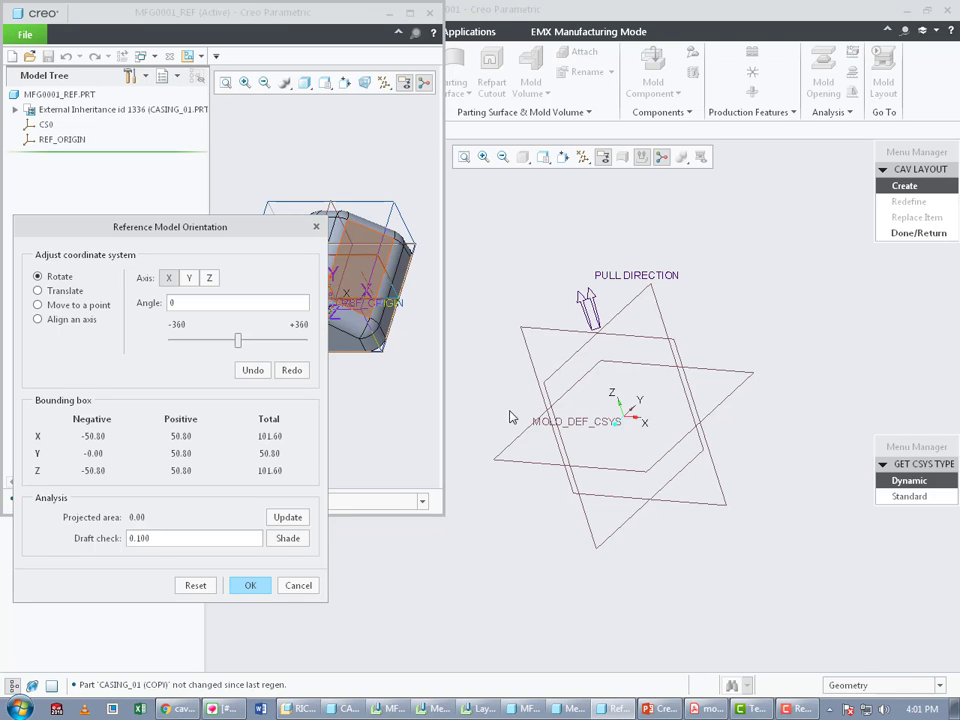
left_click_drag(272, 15, 607, 64)
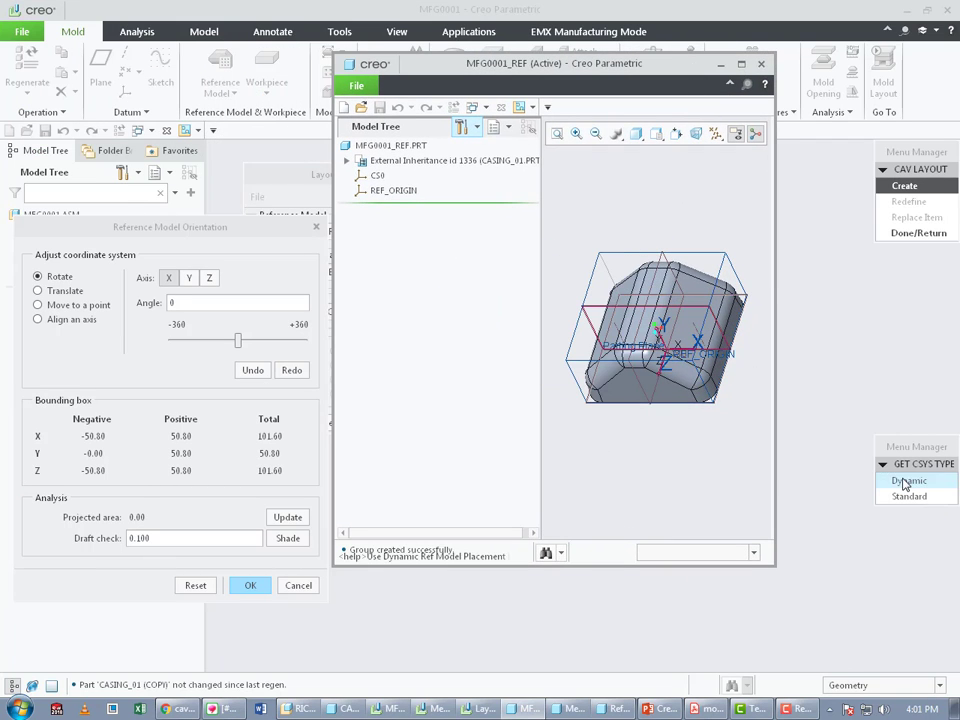
left_click(913, 497)
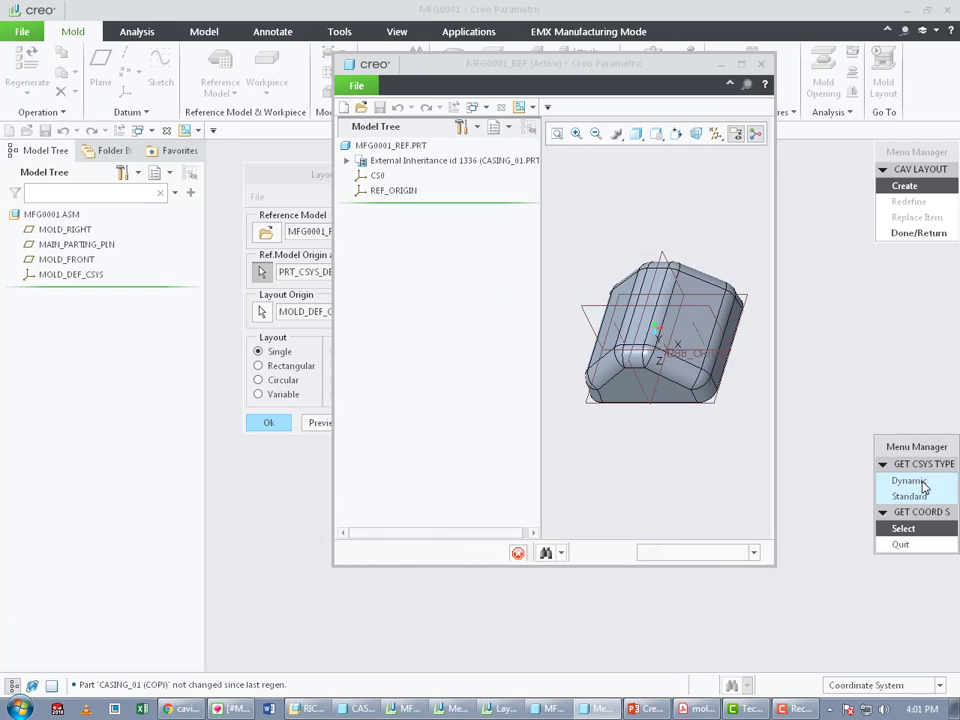
left_click(921, 482)
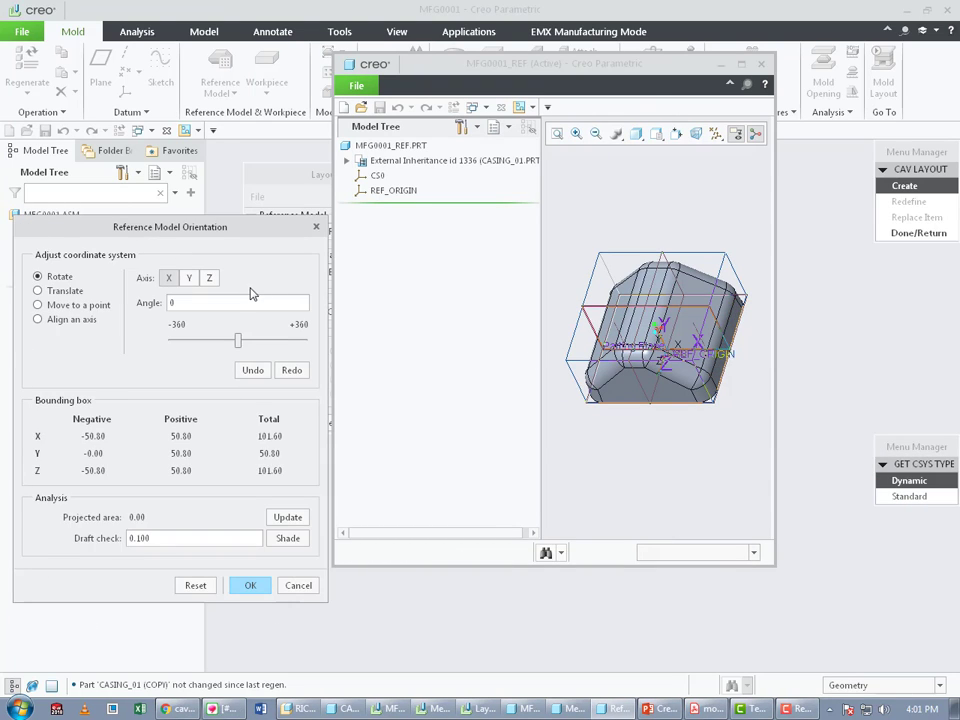
Maximize the MFG0001_REF window and move the Reference Model Orientation dialog slightly higher.
left_click(740, 65)
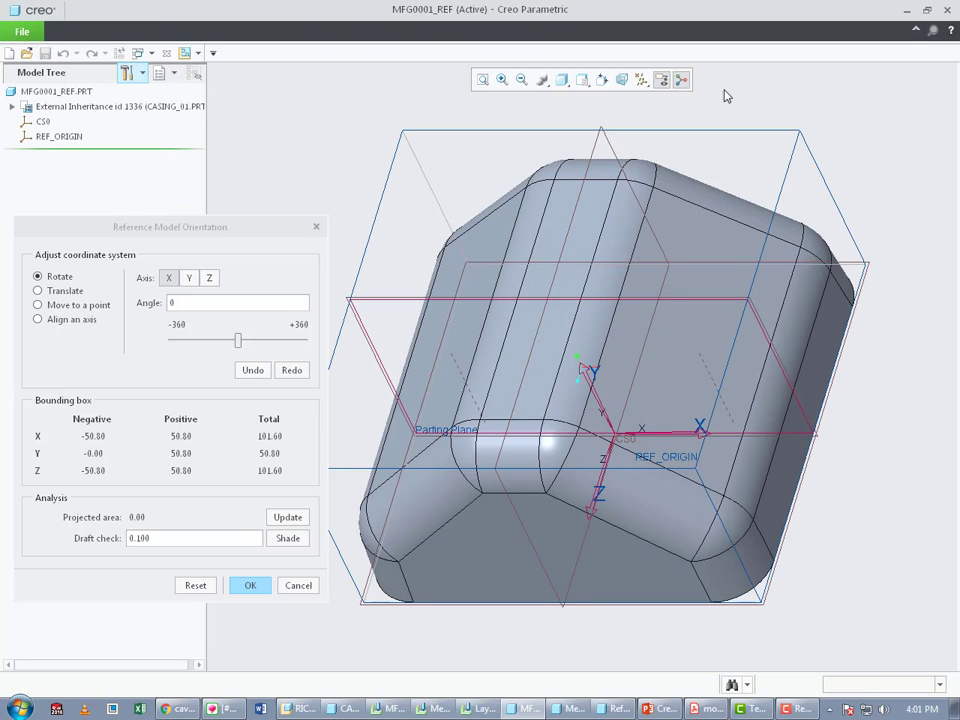
left_click(927, 9)
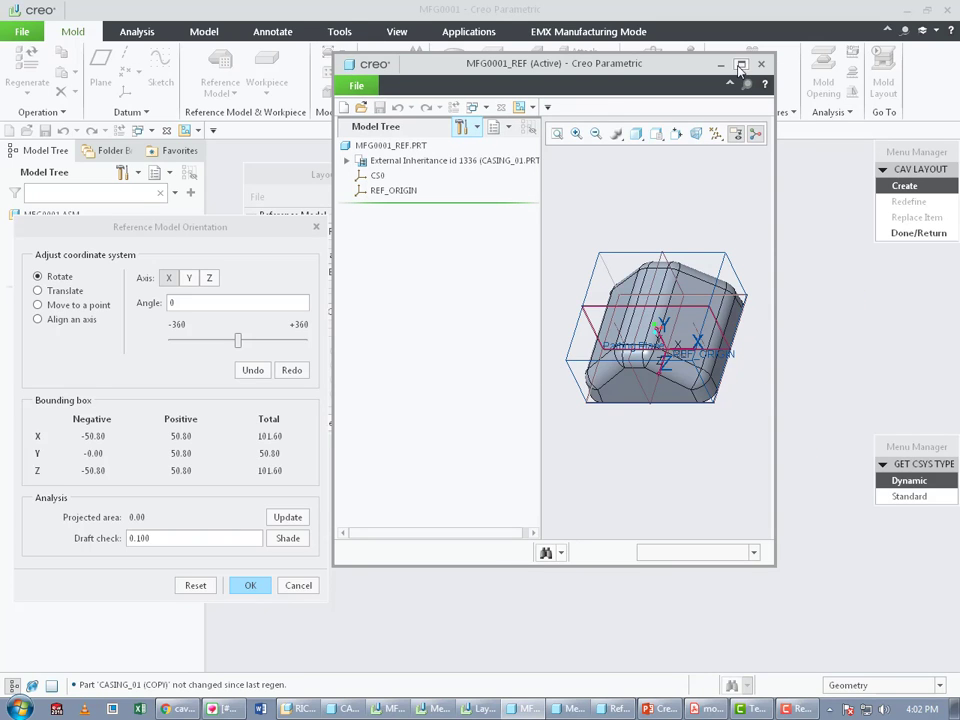
left_click(740, 64)
left_click(184, 234)
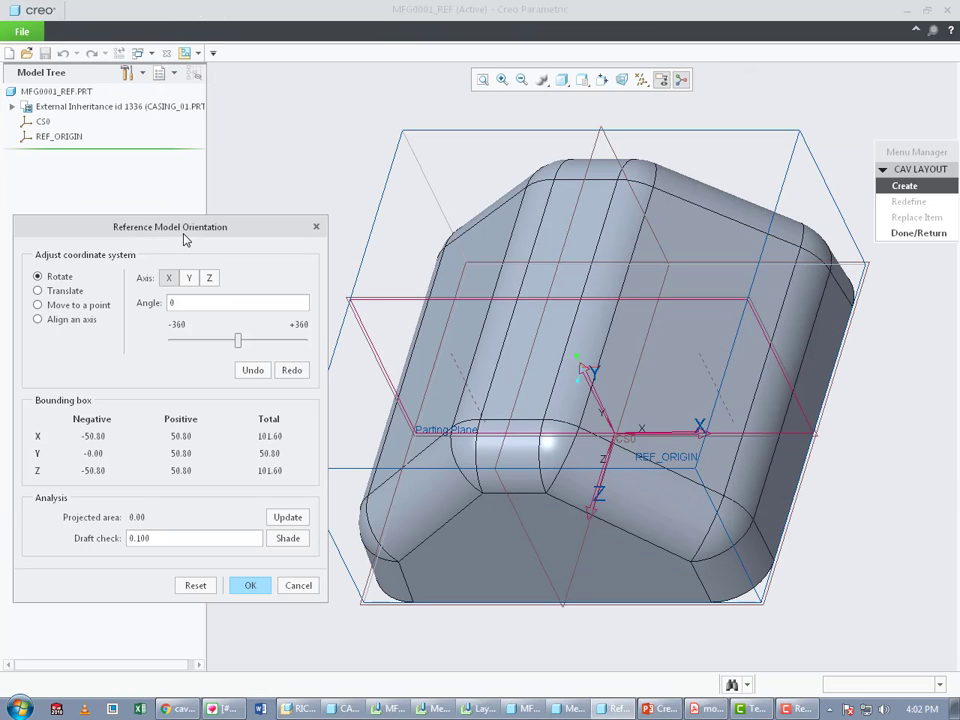
left_click_drag(186, 236, 186, 188)
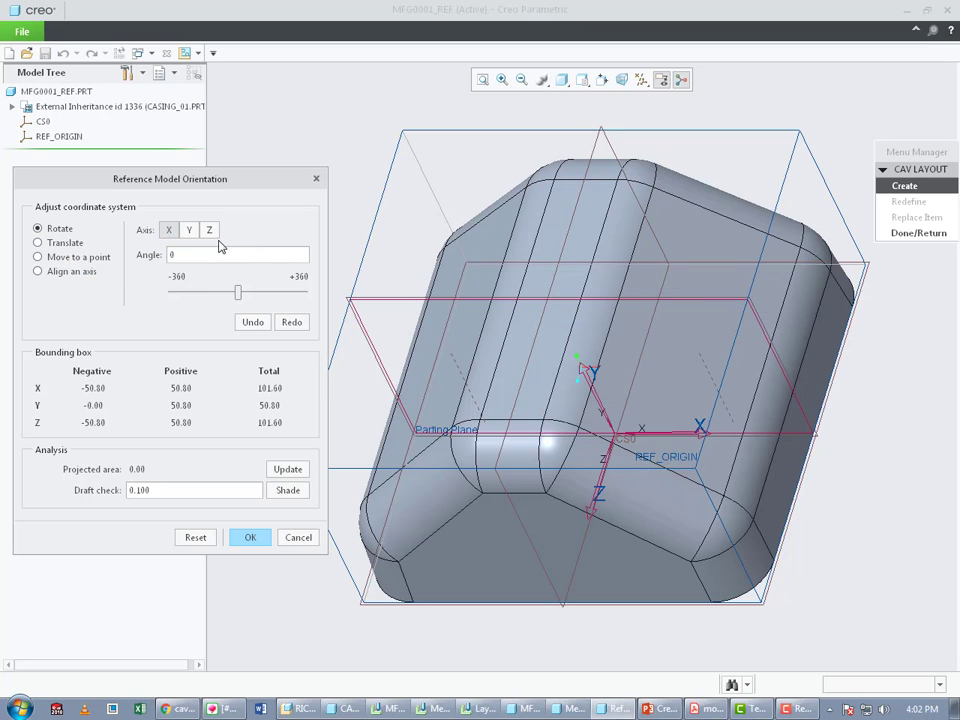
Rotate the reference model's coordinate system 90 degrees about the X axis and inspect its new orientation.
scroll(545, 255, "up", 2)
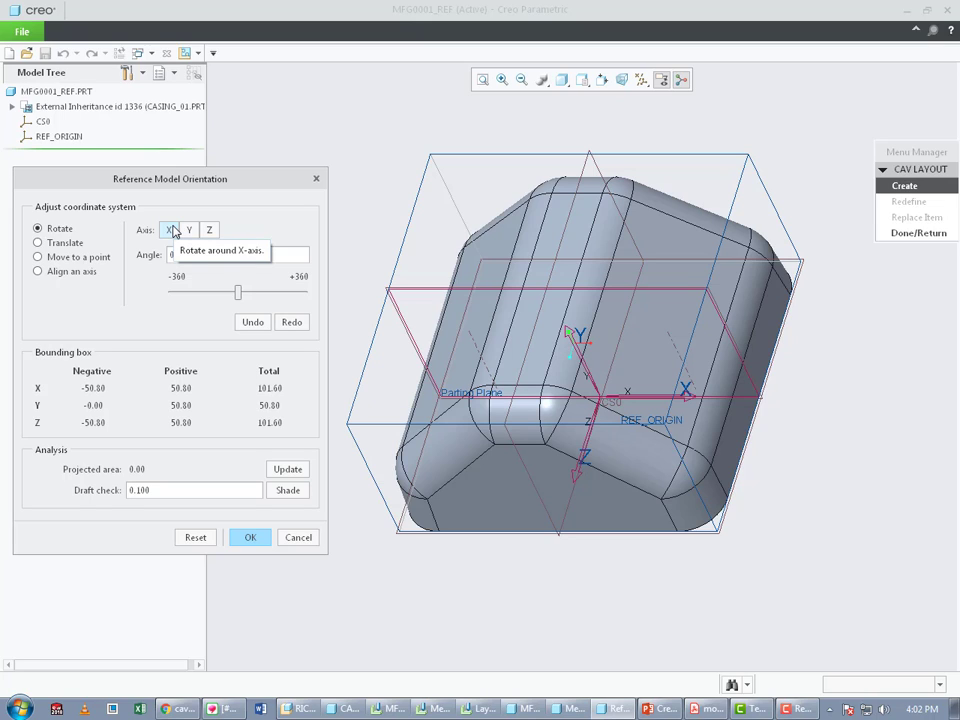
double_click(178, 256)
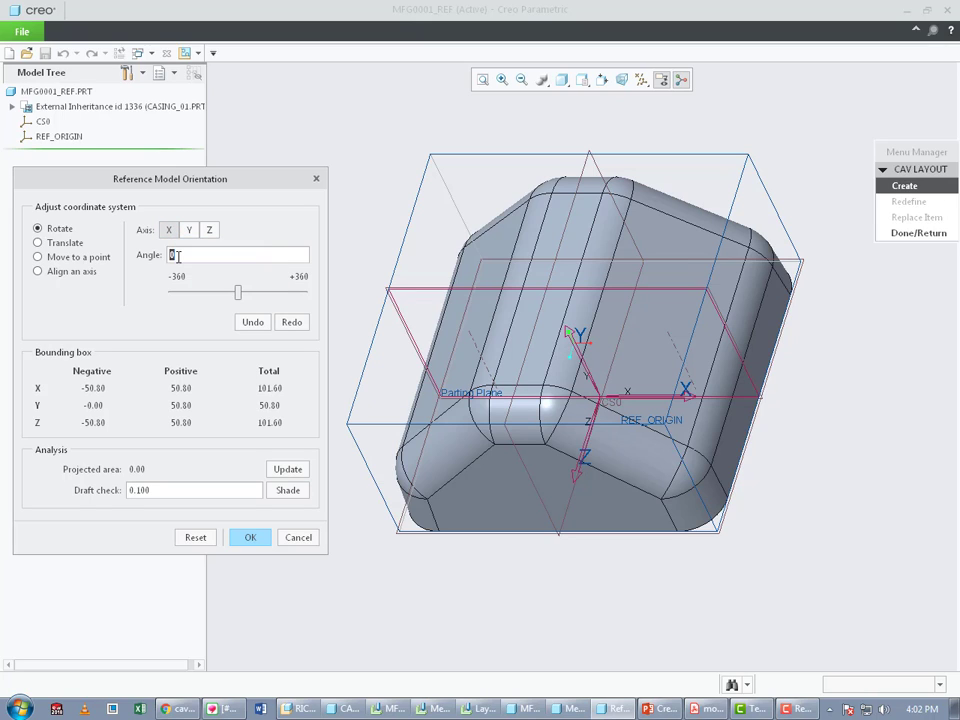
type("90")
key("Return")
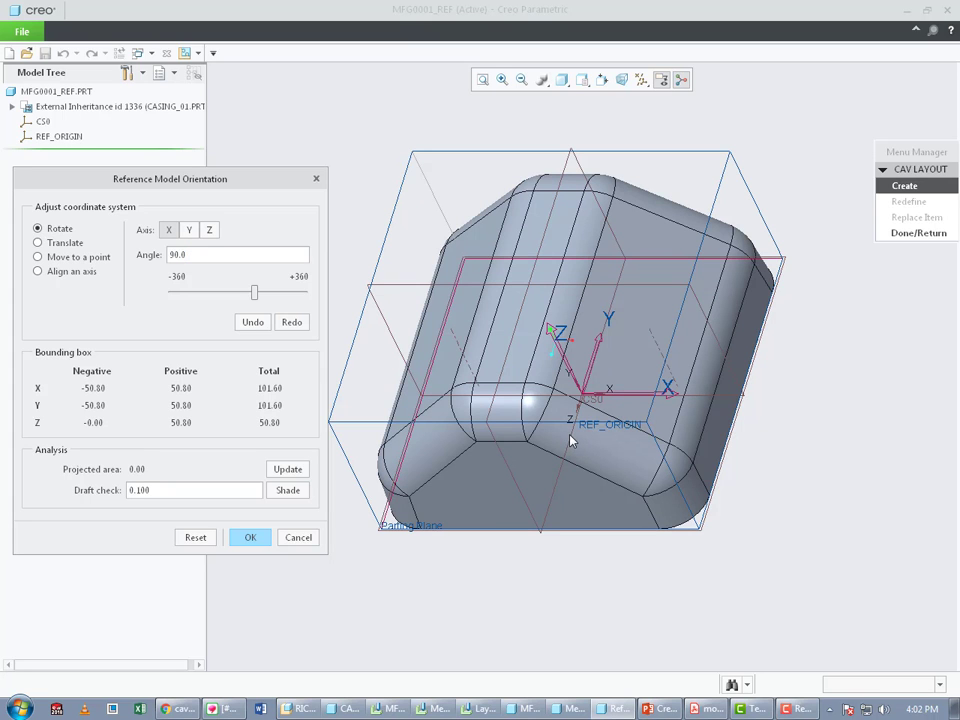
middle_click_drag(571, 440, 594, 425)
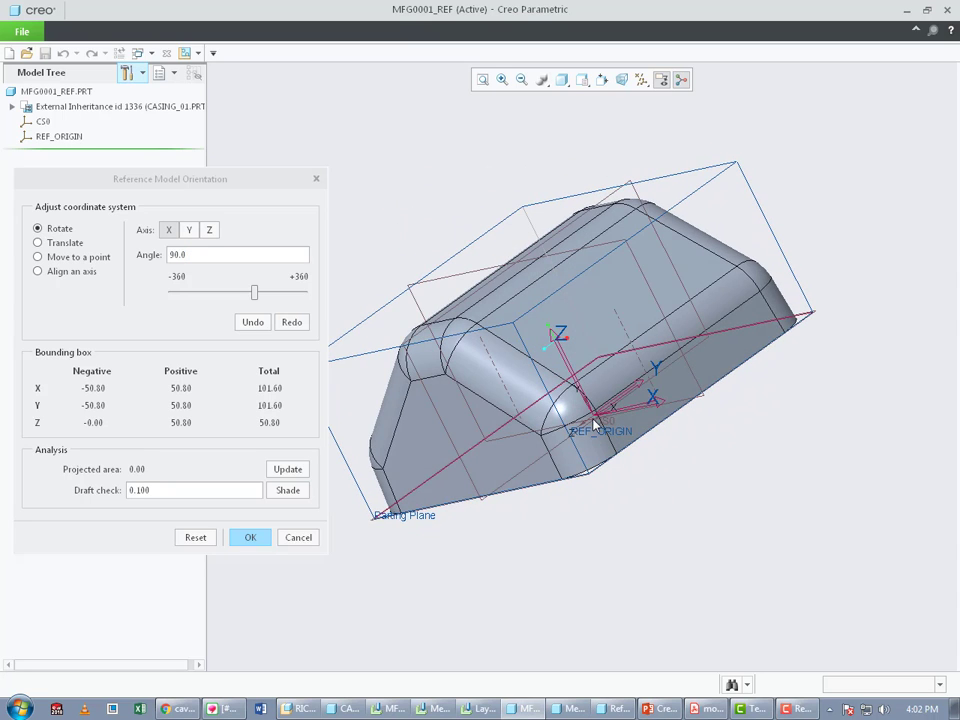
middle_click_drag(551, 460, 578, 430)
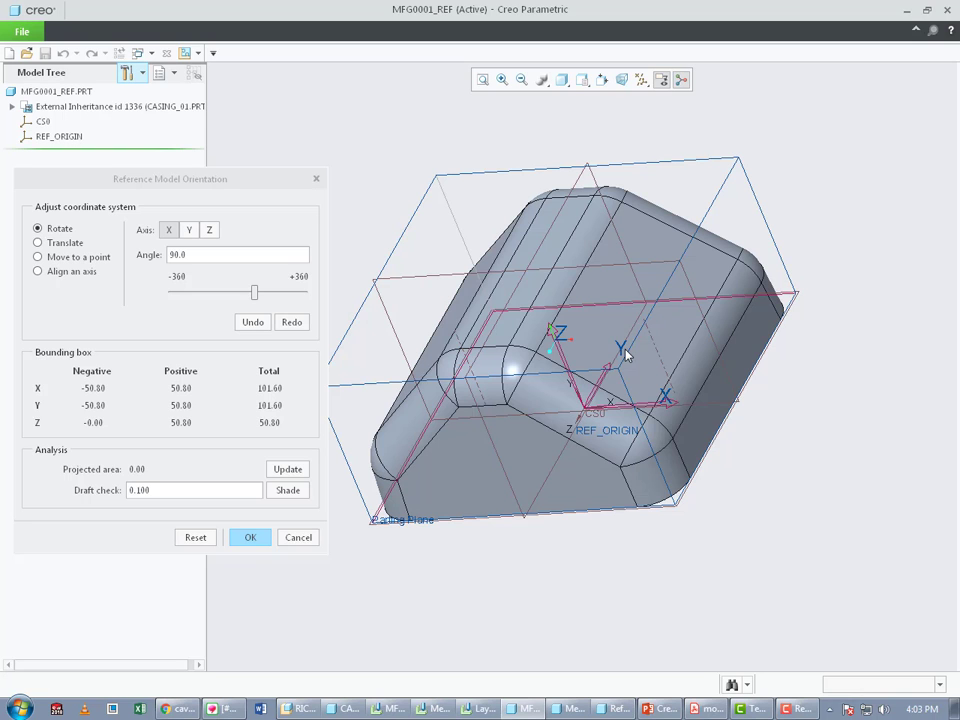
mouse_move(724, 512)
middle_mouse_down()
mouse_move(751, 552)
mouse_move(763, 486)
mouse_move(707, 478)
mouse_move(733, 480)
mouse_move(726, 531)
middle_mouse_up()
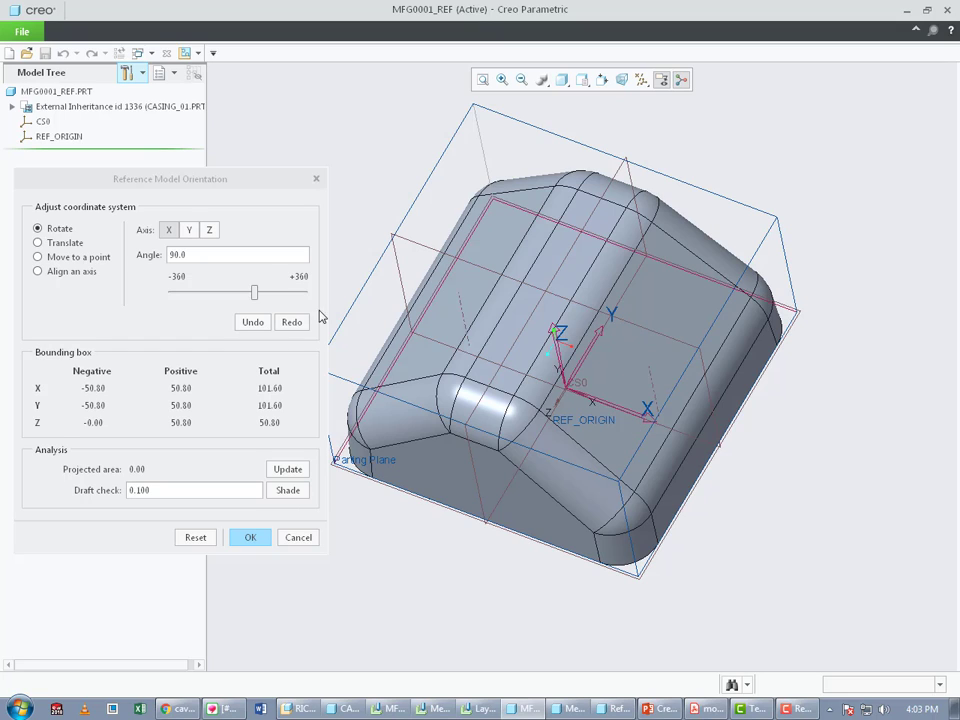
Rotate the reference model's coordinate system 90 degrees about the Z axis.
left_click(209, 230)
left_click(198, 254)
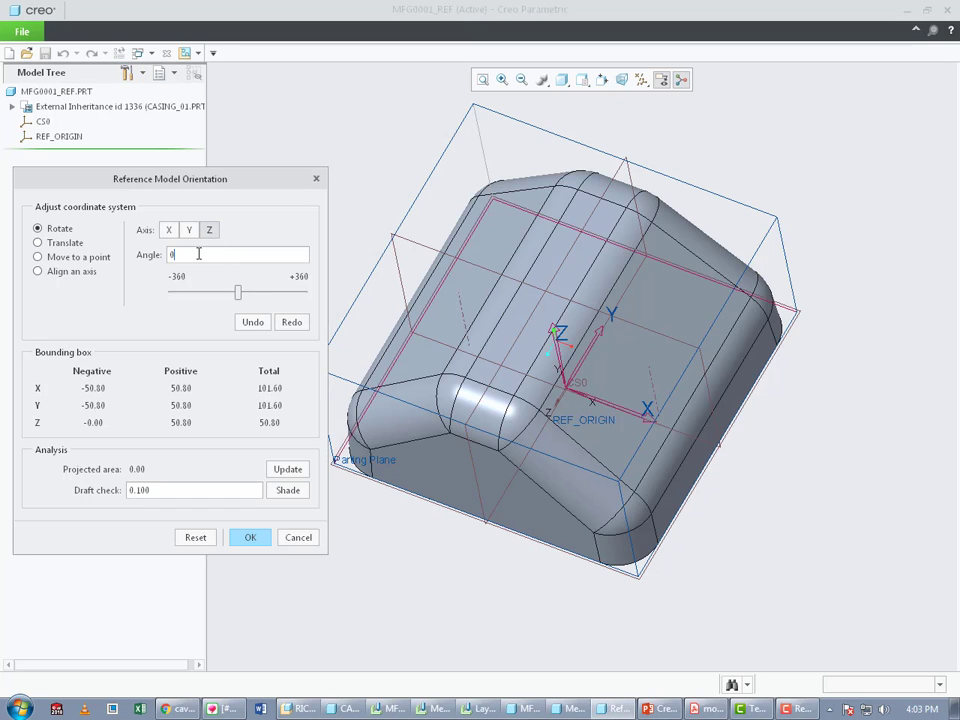
type("90")
key("Return")
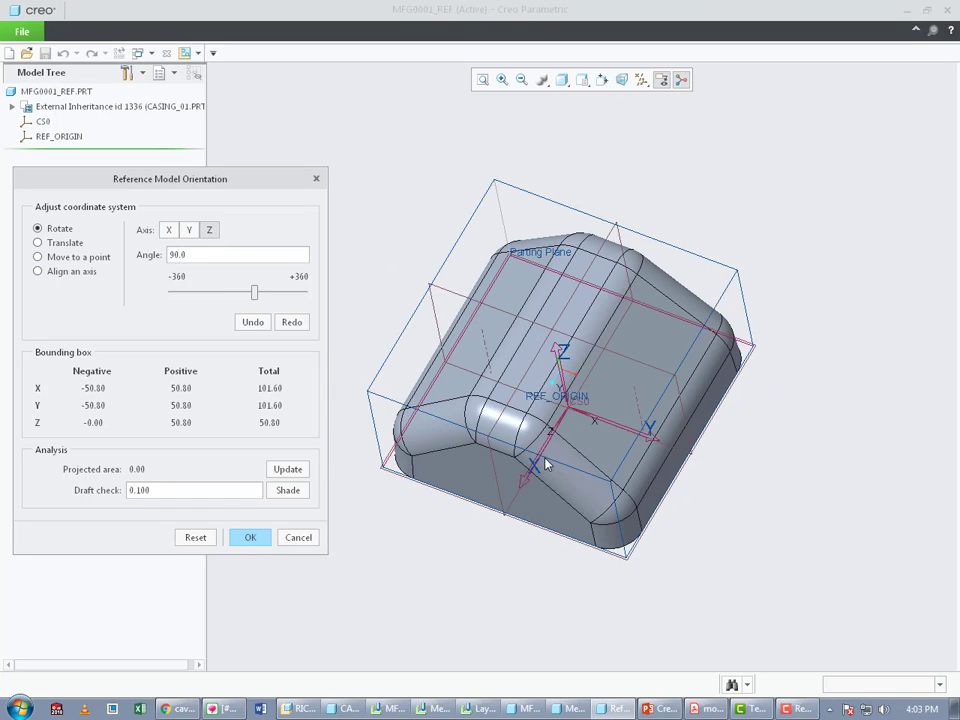
scroll(542, 448, "down", 1)
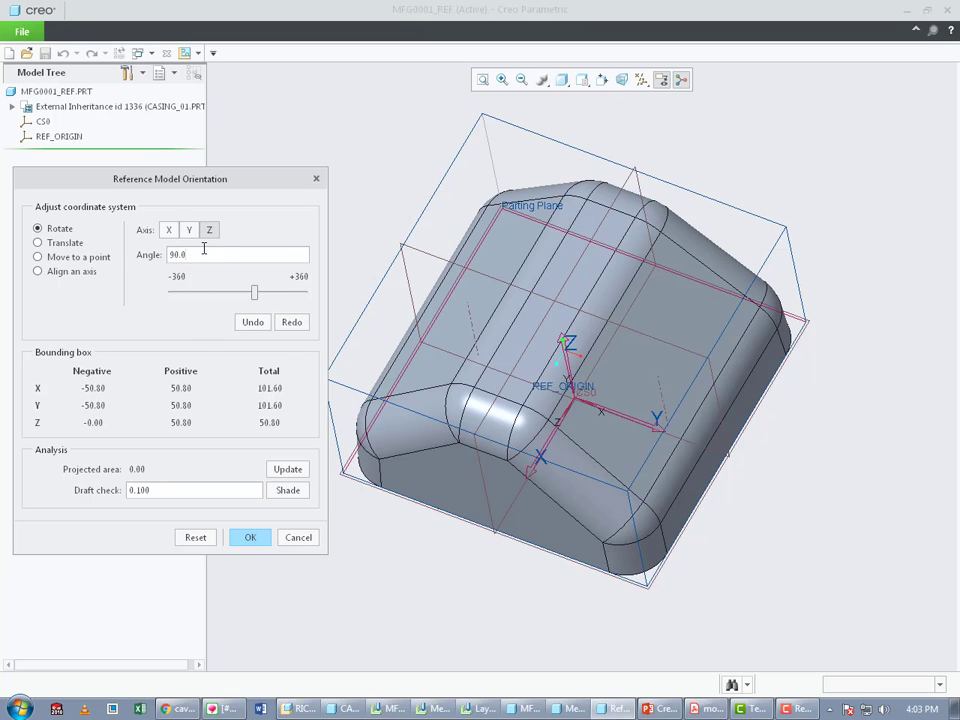
Try Z-axis rotations of 180 and 270 degrees on the reference model's coordinate system.
key("Return")
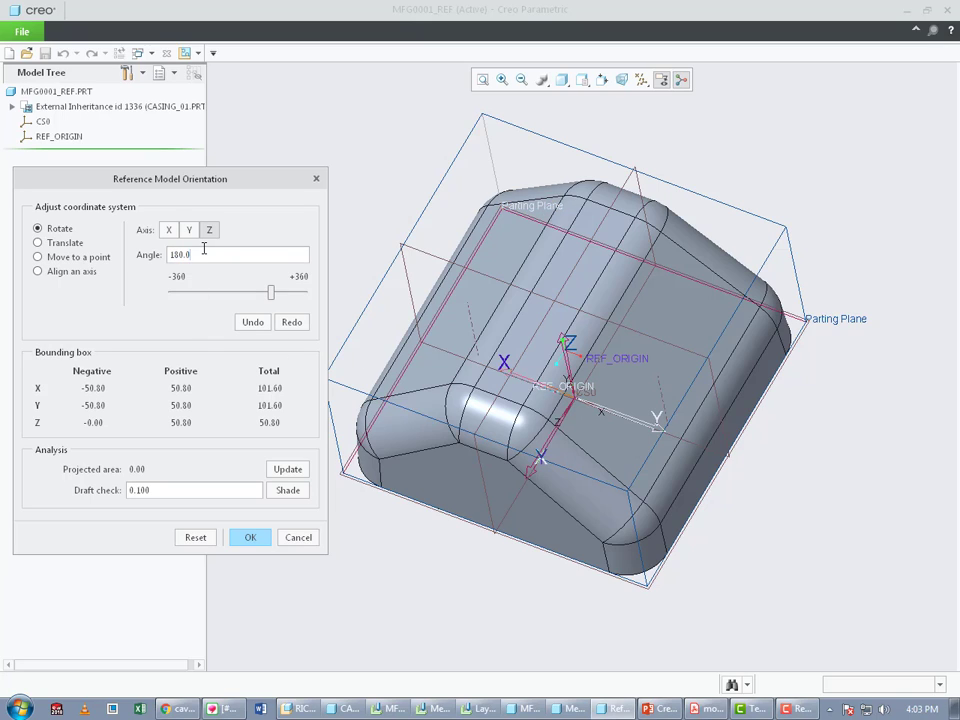
scroll(546, 452, "down", 3)
scroll(548, 443, "up", 6)
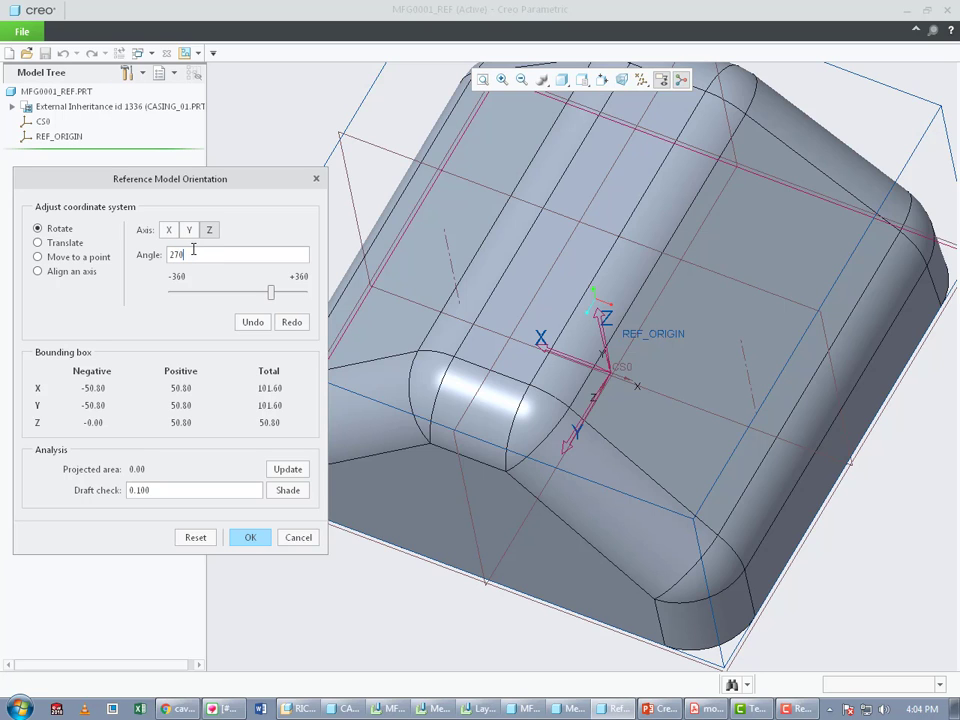
key("Return")
scroll(664, 360, "down", 3)
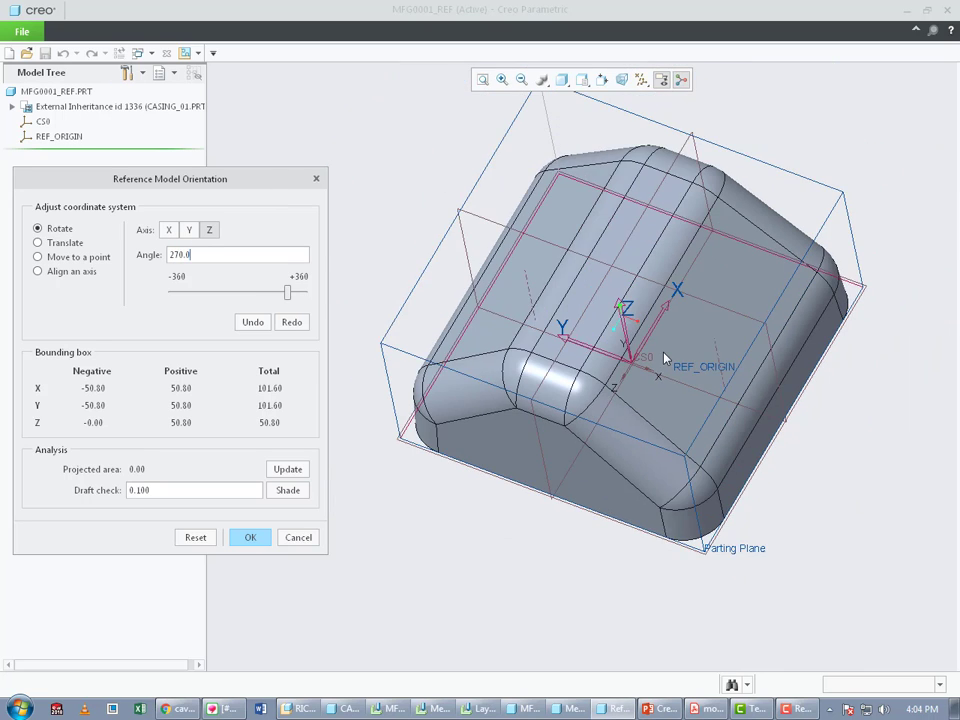
scroll(660, 366, "up", 3)
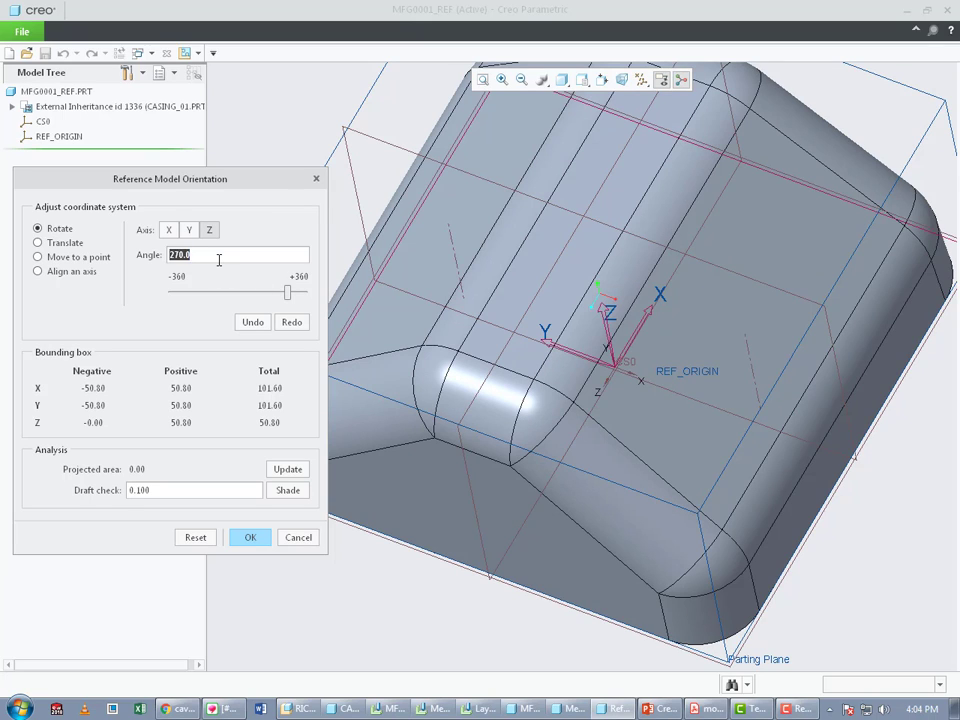
Set the coordinate system's rotation about the Z axis to 360 degrees.
key("Return")
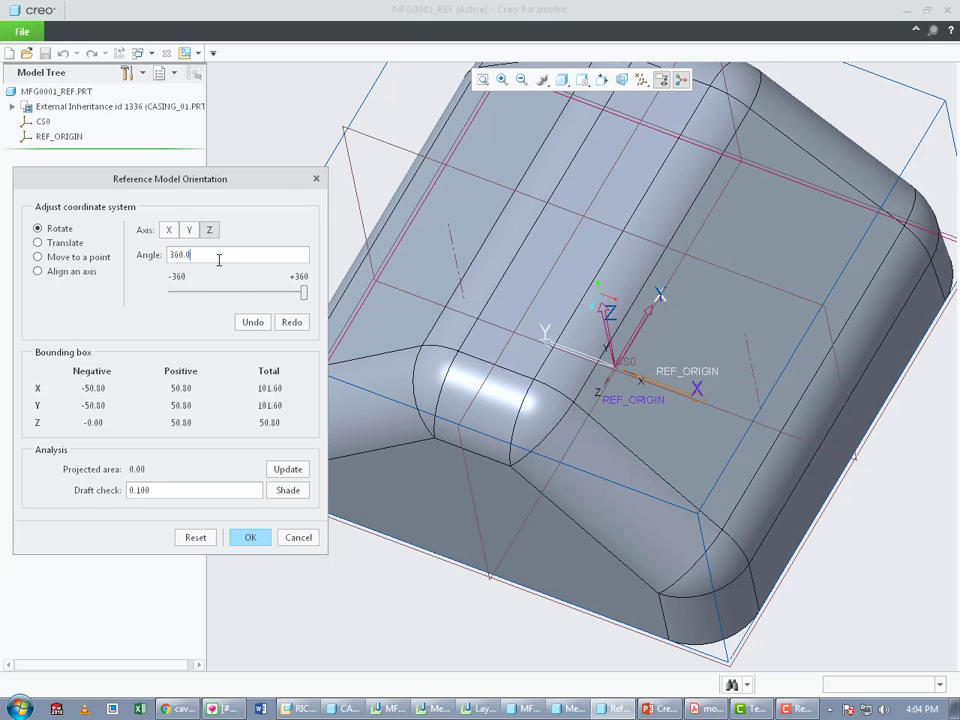
scroll(378, 314, "down", 3)
scroll(410, 320, "up", 3)
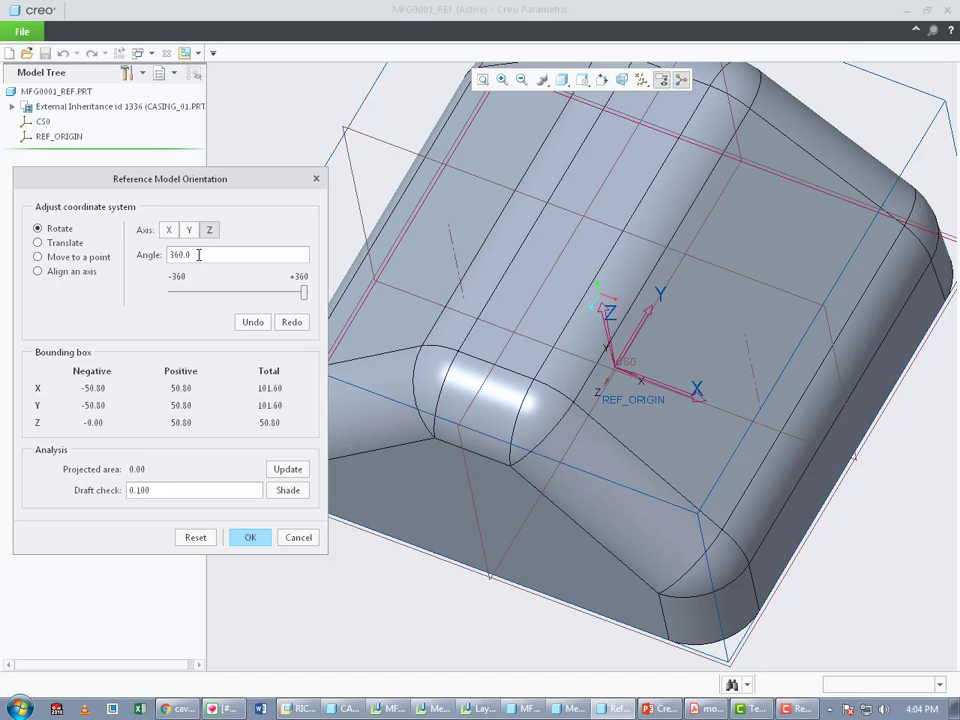
scroll(493, 436, "down", 2)
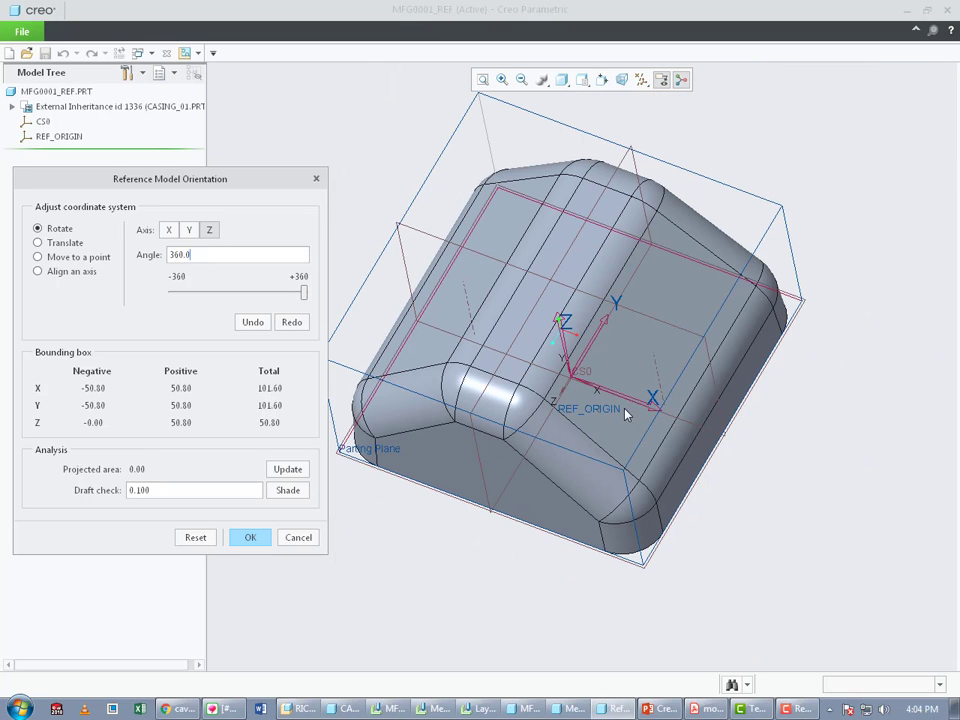
middle_click_drag(536, 497, 525, 445)
Translate the reference model's coordinate system along the X axis by a distance of 100.
left_click(64, 243)
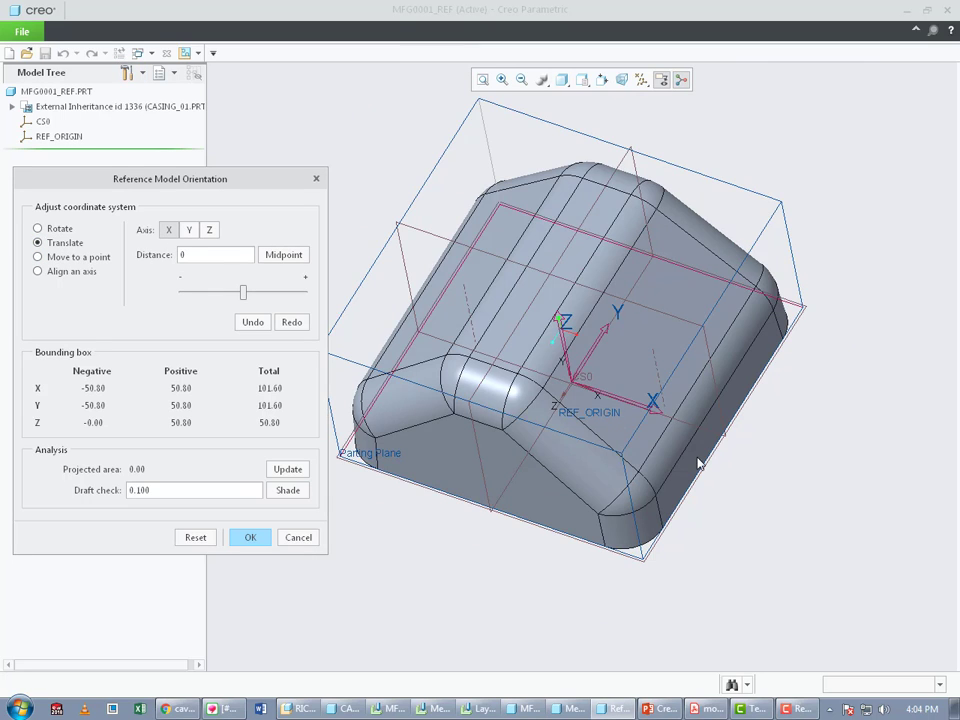
scroll(698, 463, "down", 2)
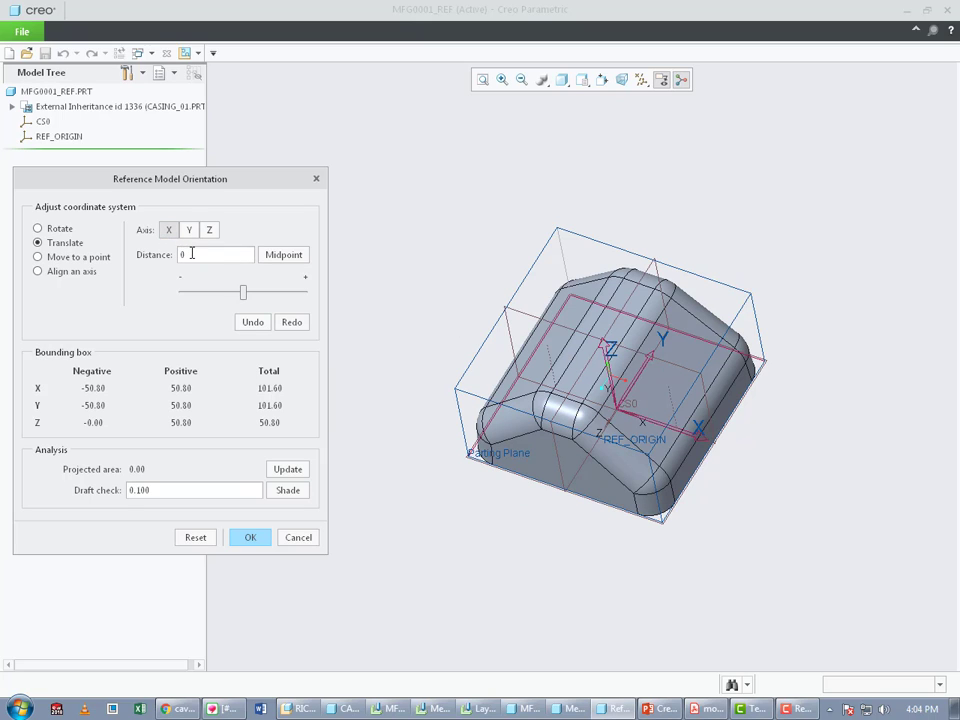
double_click(192, 254)
type("100")
key("Return")
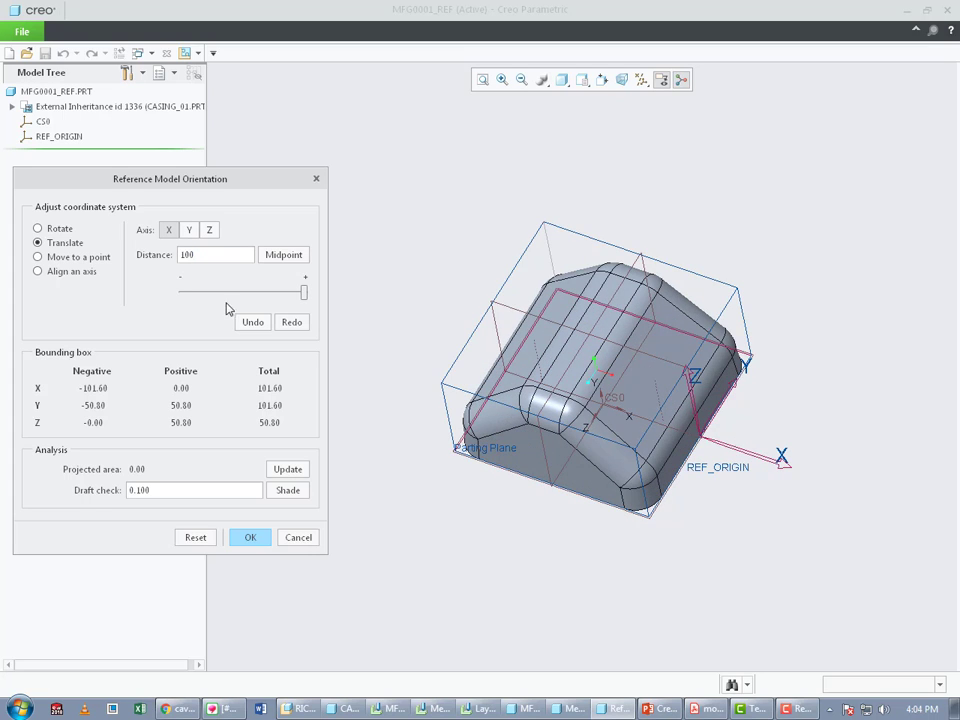
Set the coordinate system's translation distance along the X axis to 150.
double_click(222, 255)
type("150")
scroll(620, 475, "up", 3)
scroll(636, 448, "down", 3)
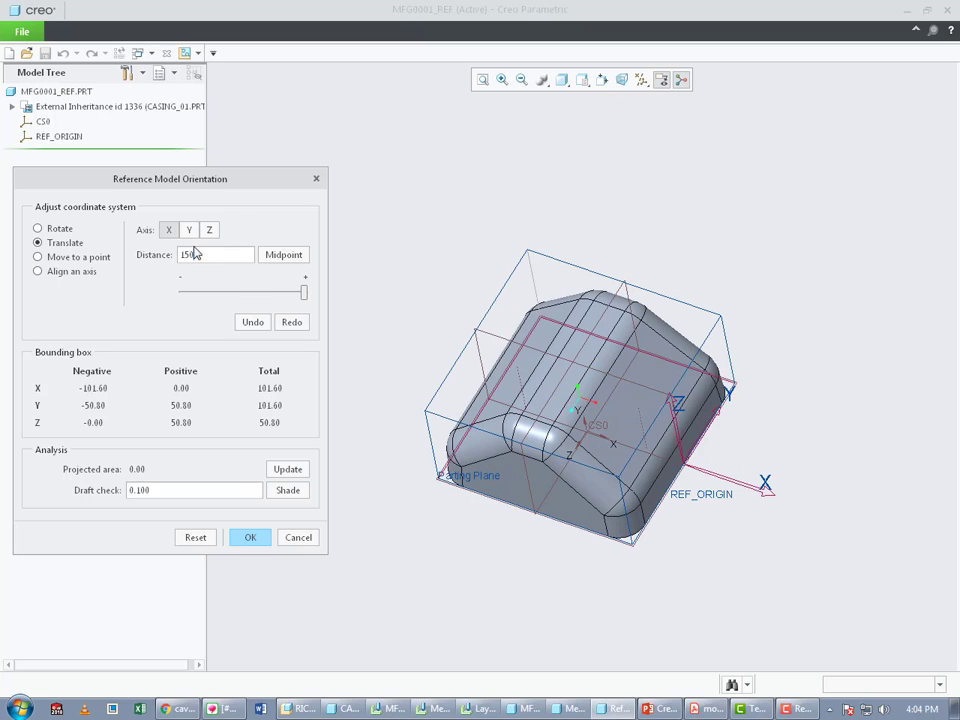
left_click(169, 231)
left_click(191, 236)
left_click(170, 234)
double_click(188, 254)
type("50")
left_click(37, 228)
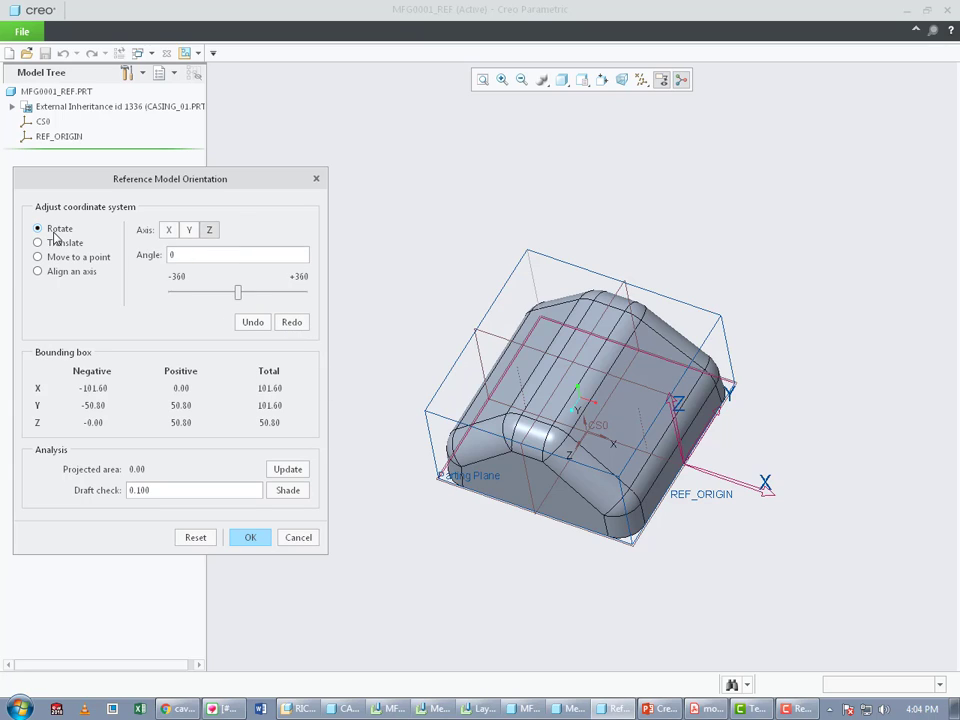
Translate the reference model's coordinate system along the Y axis by a distance of 150.
left_click(37, 243)
left_click(189, 230)
double_click(201, 255)
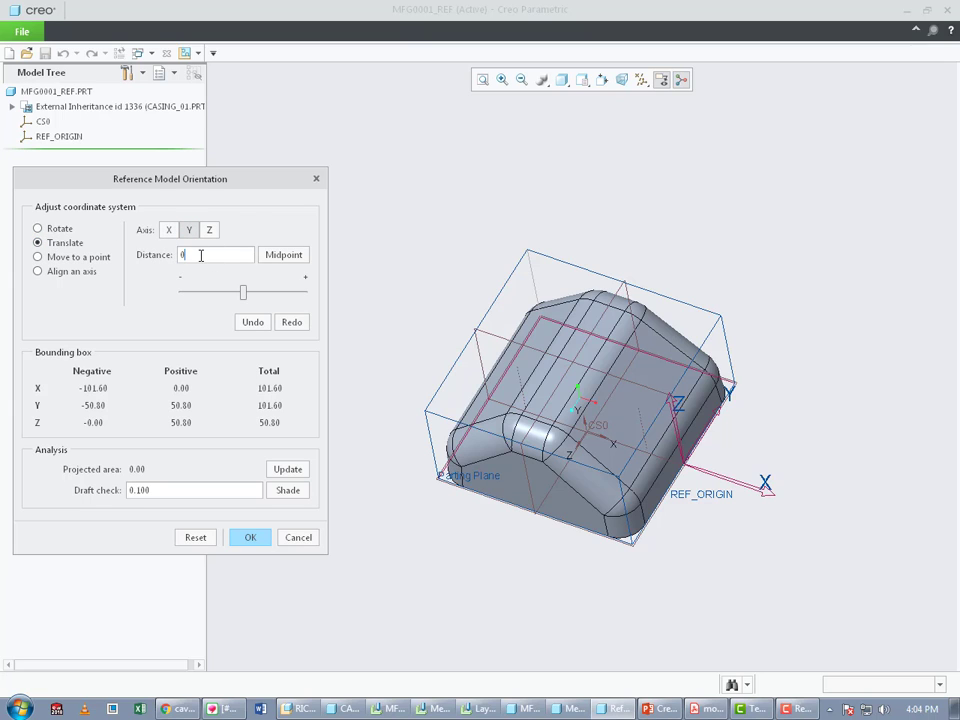
type("150")
key("Return")
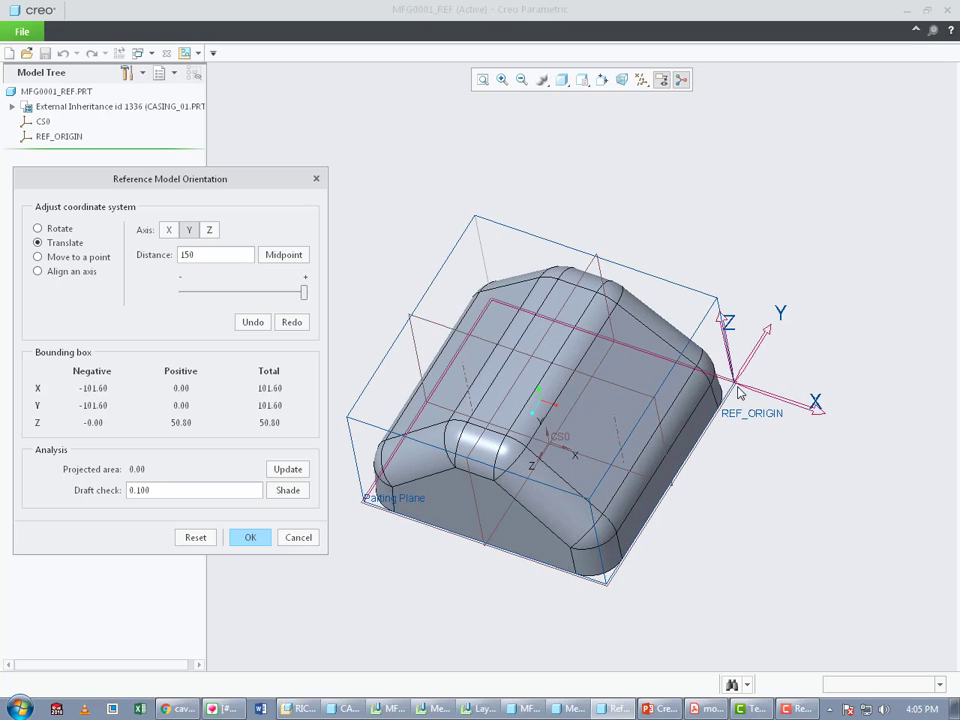
Translate the reference model's coordinate system along the Z axis by a distance of 150 and inspect its position.
left_click(209, 231)
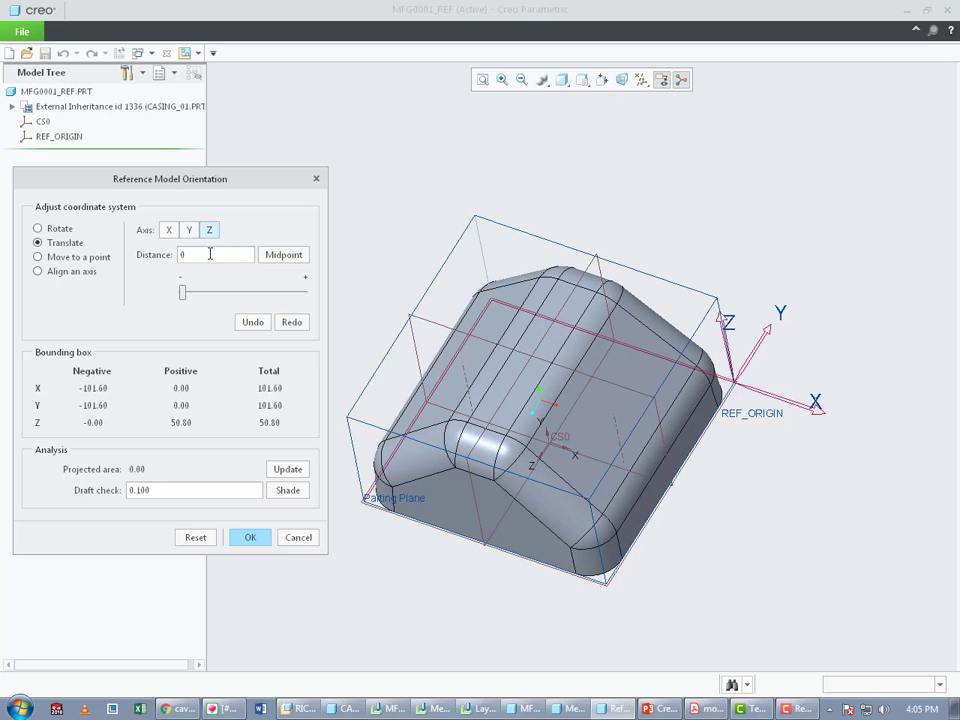
double_click(210, 254)
type("150")
key("Return")
mouse_move(692, 360)
middle_mouse_down()
mouse_move(689, 321)
mouse_move(690, 340)
middle_mouse_up()
middle_click_drag(692, 439, 692, 454)
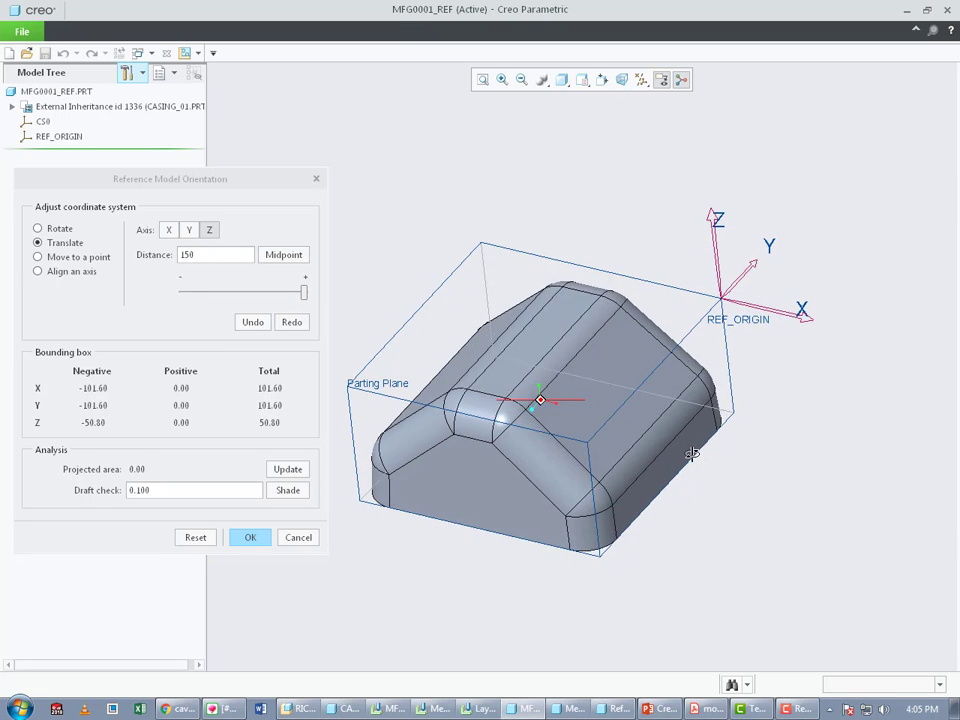
Set the reference model coordinate system's translation distance along the Z axis to 0.
double_click(210, 251)
type("0")
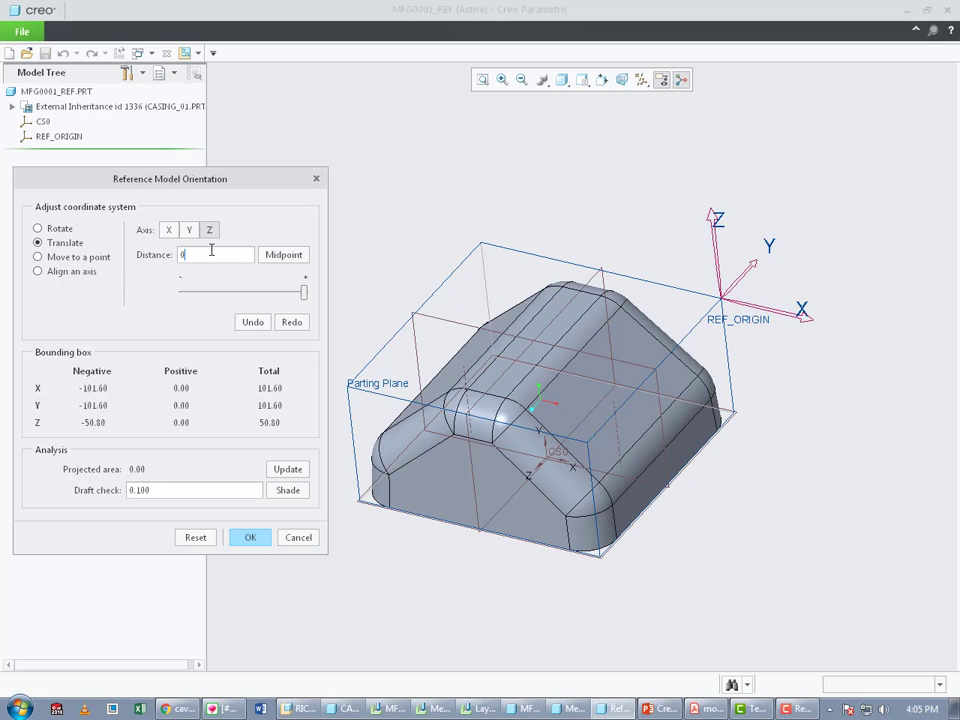
key("Return")
Translate the coordinate system along the Y axis by a distance of -150.
left_click(189, 230)
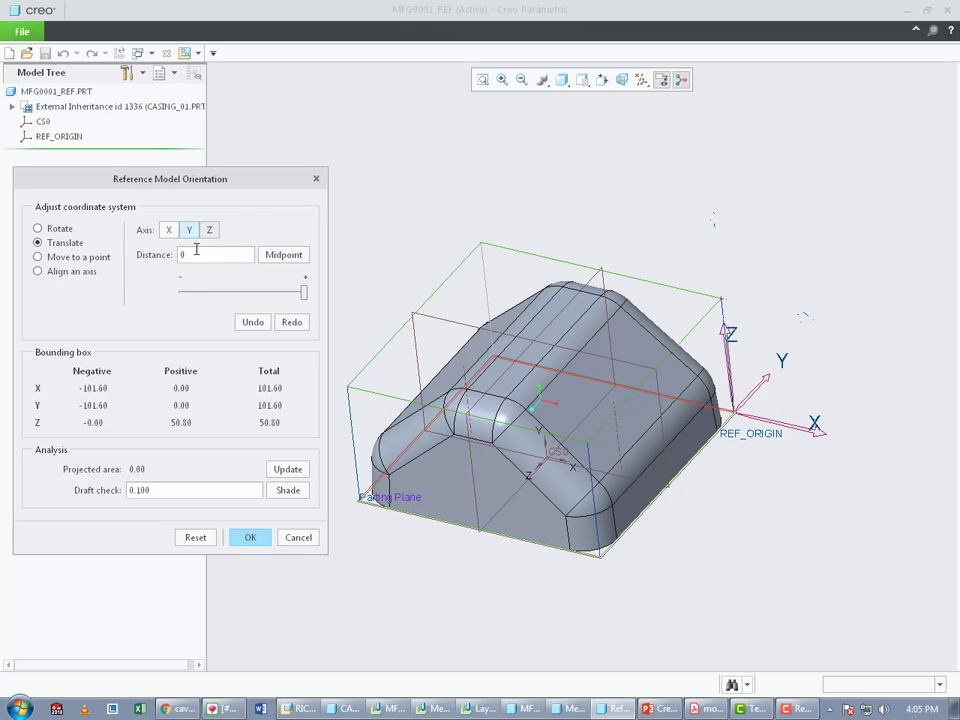
double_click(190, 254)
type("-150")
key("Return")
Set the coordinate system's Y translation distance to -100 and inspect its position on the model.
double_click(202, 255)
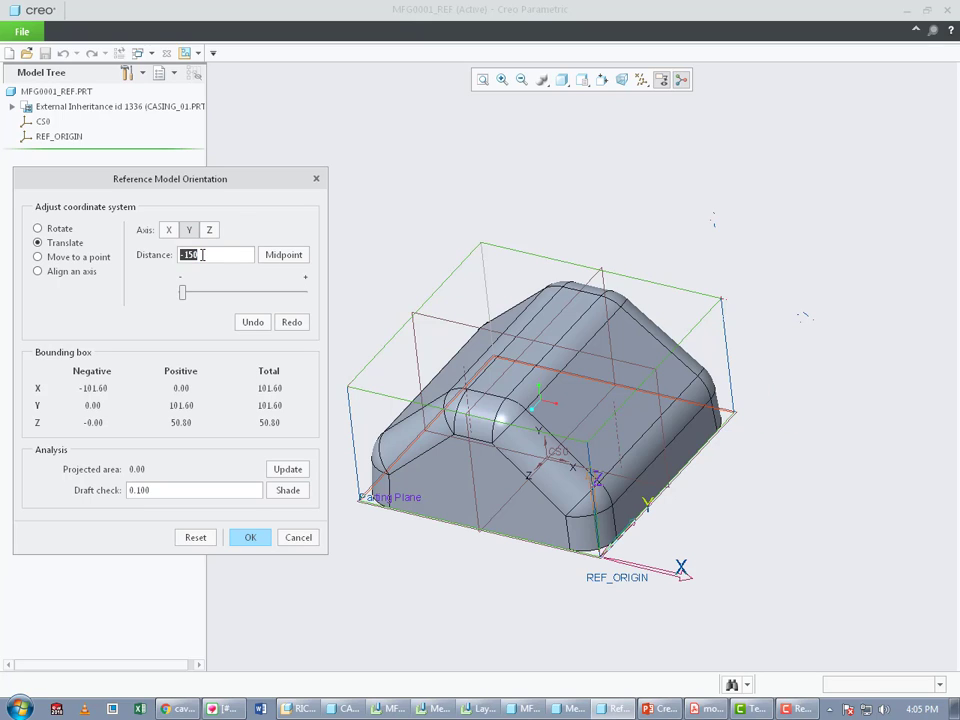
type("-100")
key("Return")
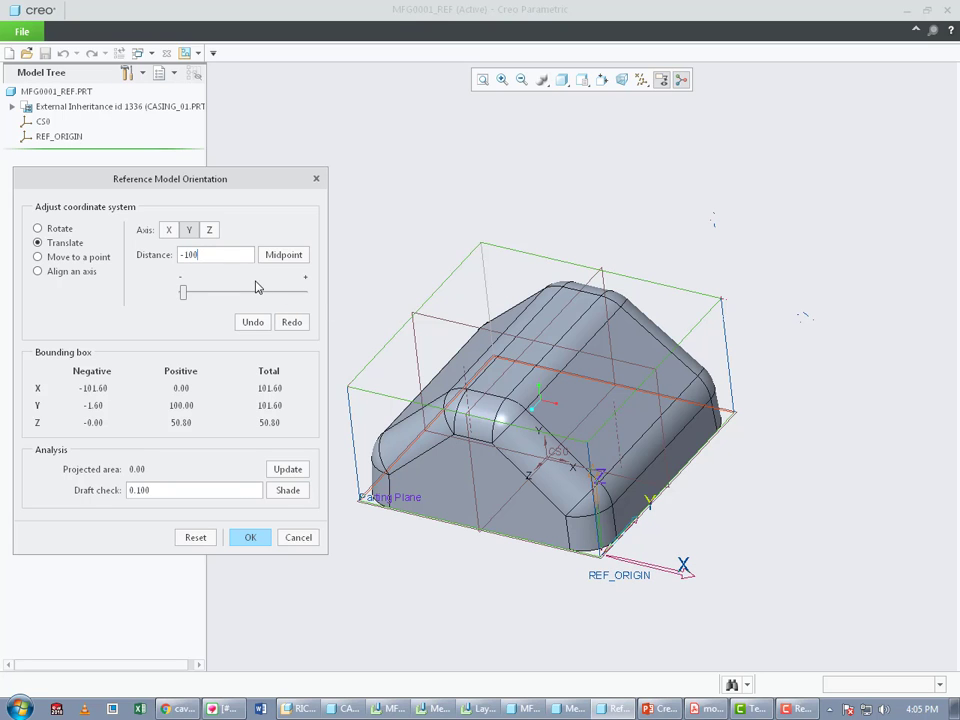
scroll(621, 465, "up", 2)
scroll(615, 495, "down", 3)
middle_click_drag(615, 495, 616, 532)
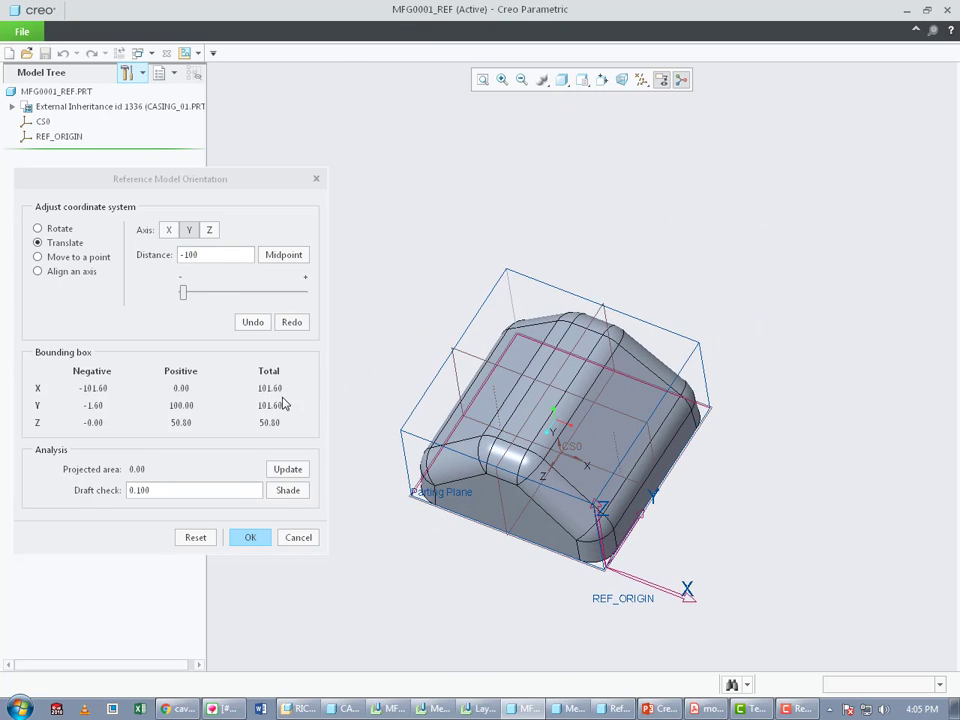
Return the coordinate system's Y translation distance to 0, then set it to -50.
double_click(215, 258)
type("0")
key("Return")
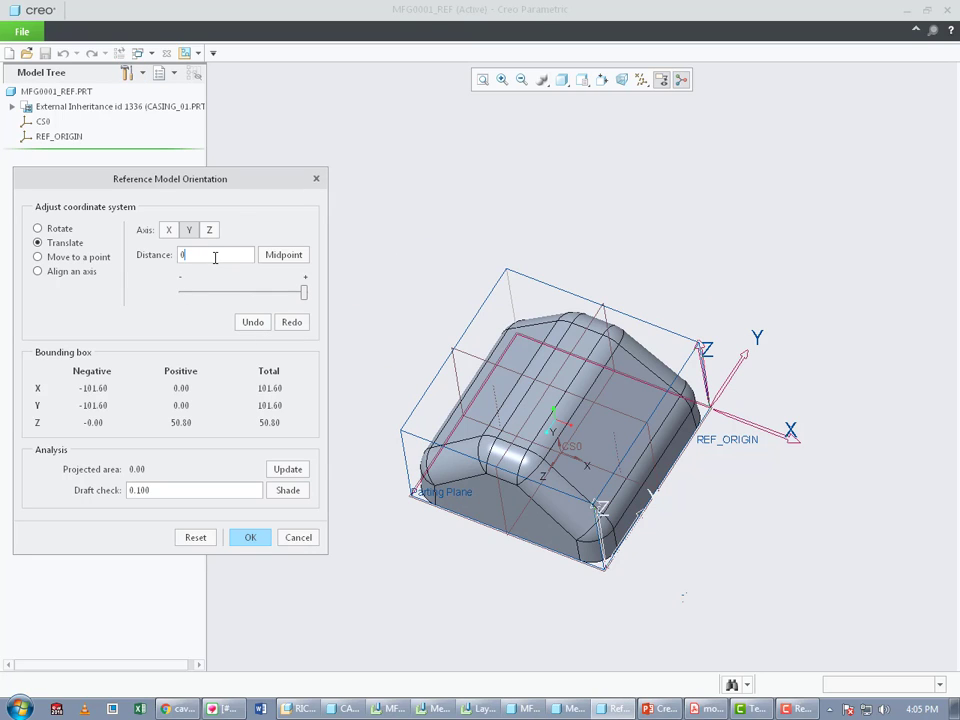
double_click(197, 251)
type("-50")
key("Return")
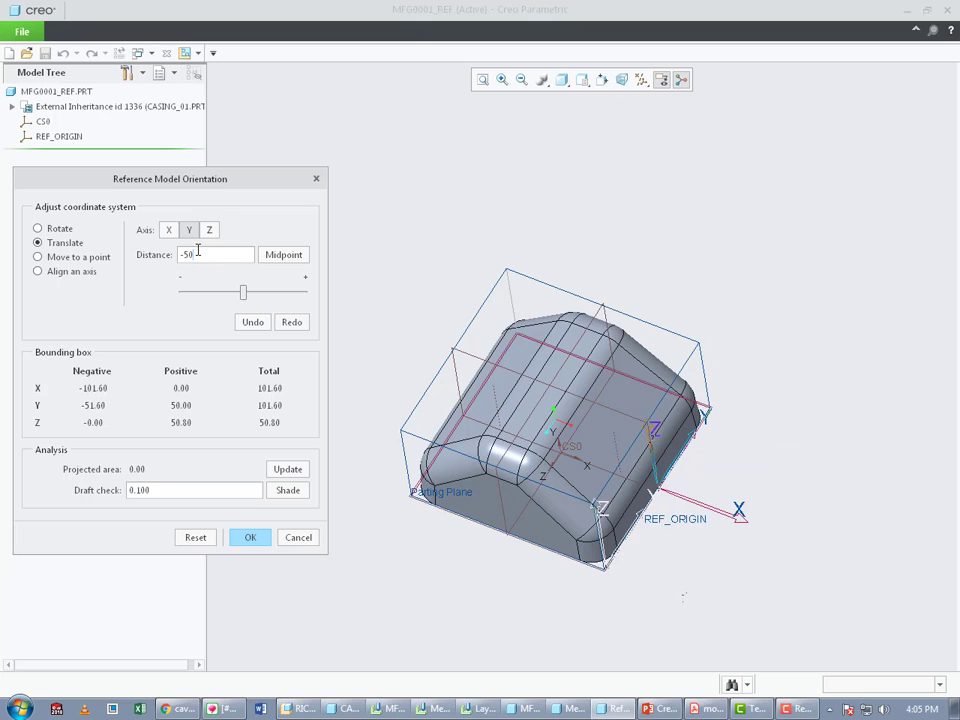
Translate the coordinate system along the X axis by a distance of -100.
left_click(170, 231)
double_click(202, 255)
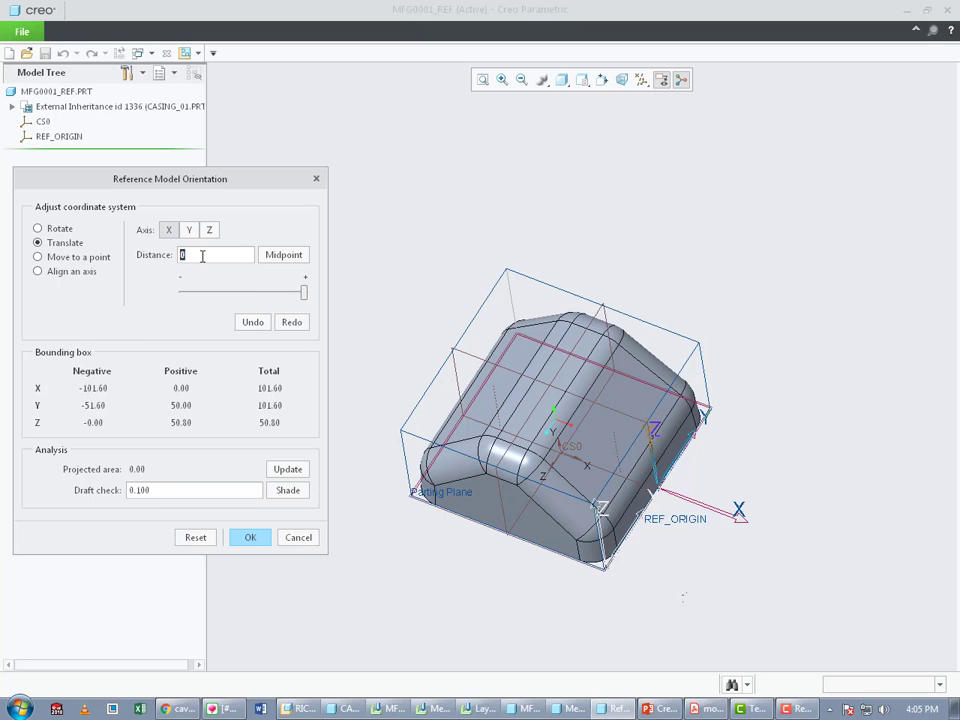
type("100")
key("BackSpace")
key("BackSpace")
key("BackSpace")
type("-100")
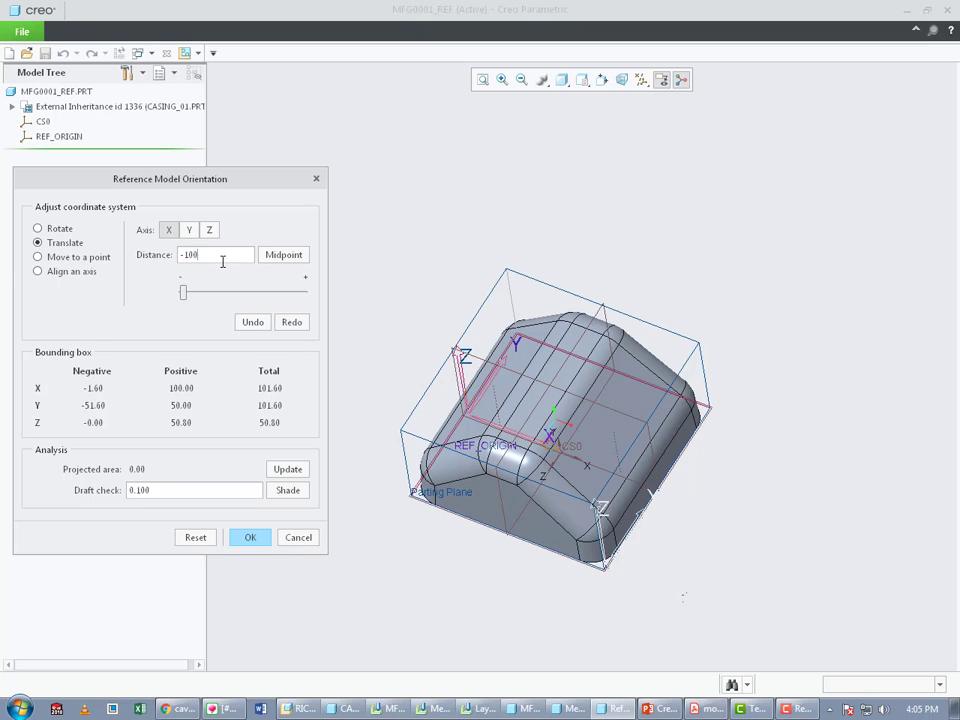
Set the coordinate system's X translation distance to -50 and inspect its position near the model's middle.
left_click_drag(201, 255, 185, 256)
type("50")
key("Return")
middle_click_drag(546, 437, 515, 402)
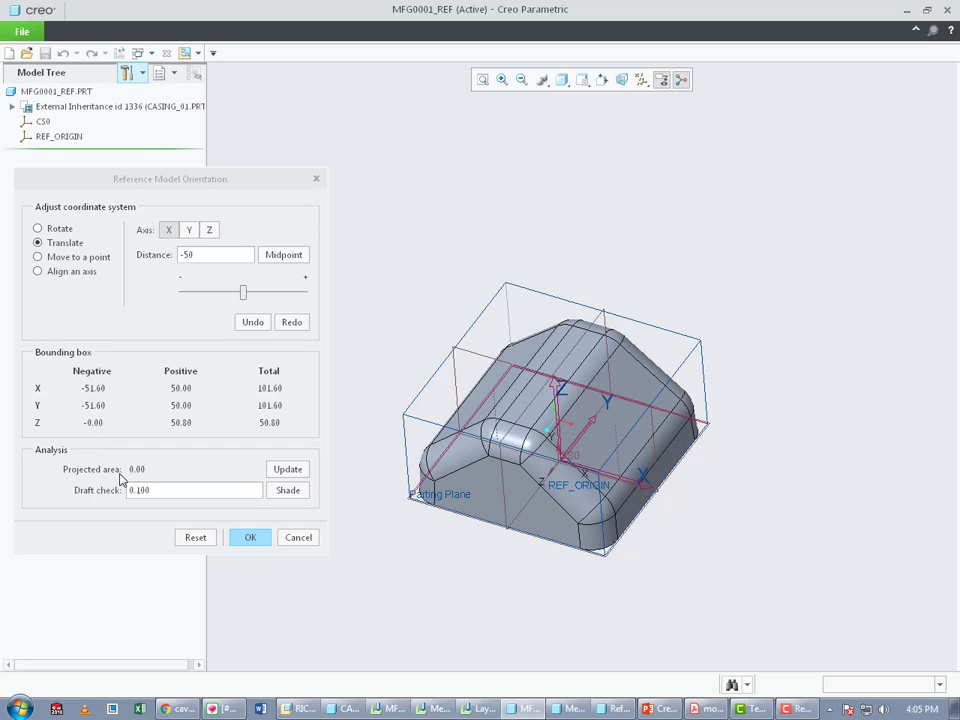
Run a shaded draft check on the reference model with a draft angle of 3.
left_click(201, 489)
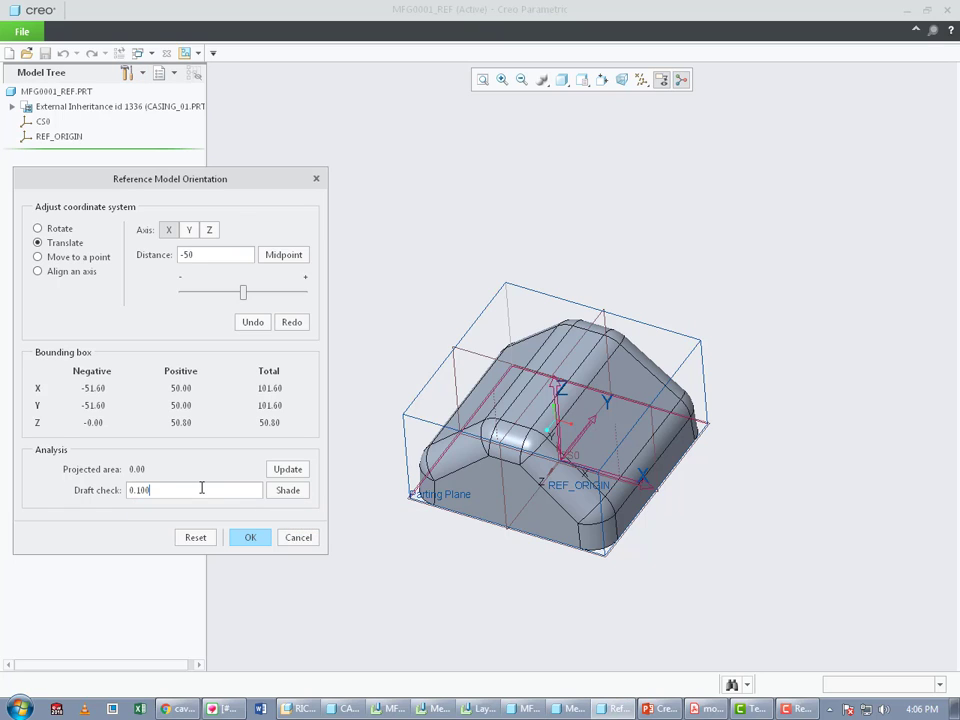
double_click(201, 489)
type("3")
left_click(290, 491)
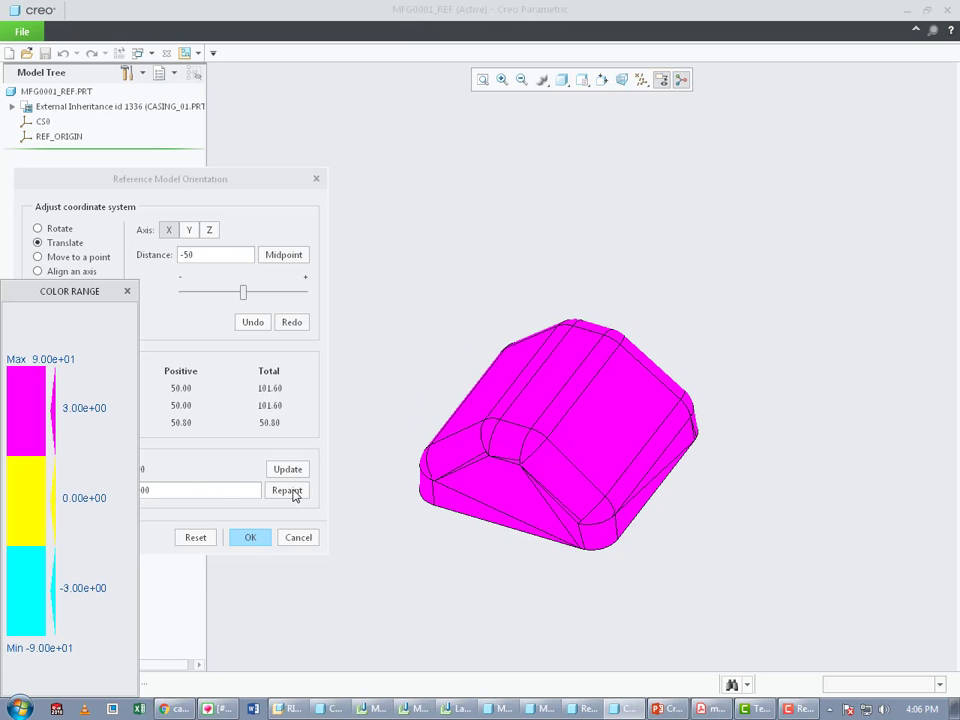
Examine the draft colours on the casing's outer faces, interior and slot walls against the color range, then close the color range.
middle_click_drag(465, 526, 156, 365)
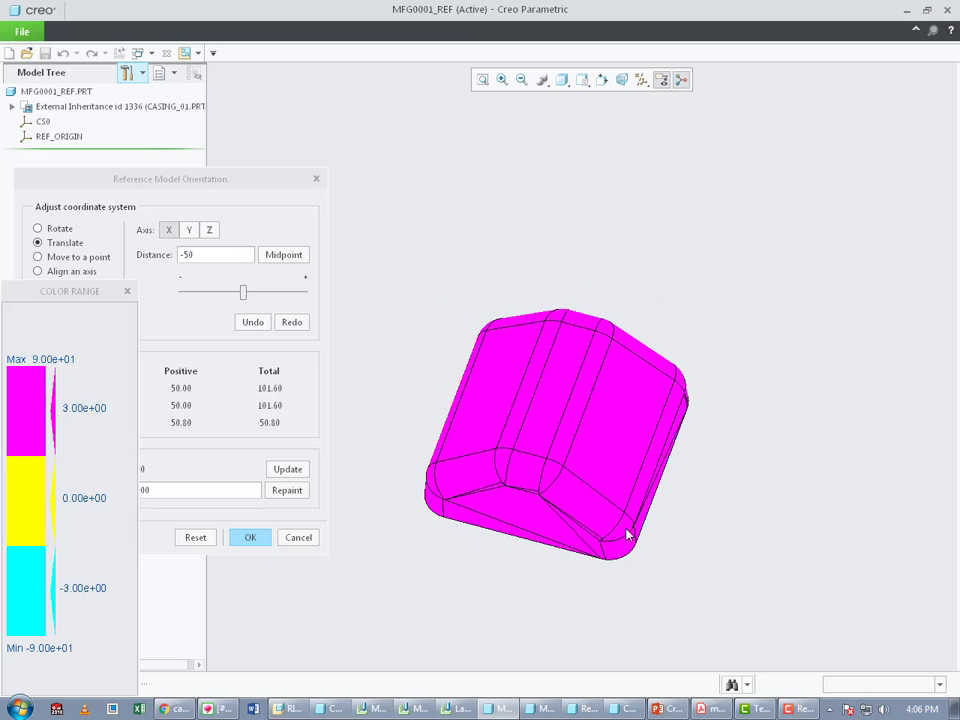
middle_click_drag(627, 535, 196, 519)
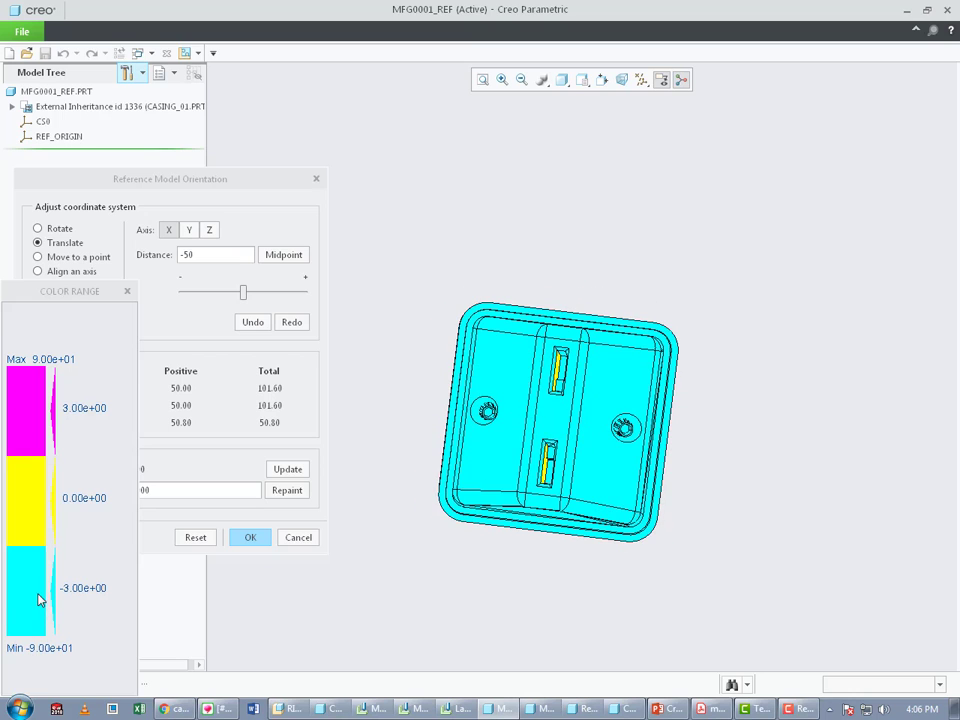
middle_click_drag(480, 595, 476, 535)
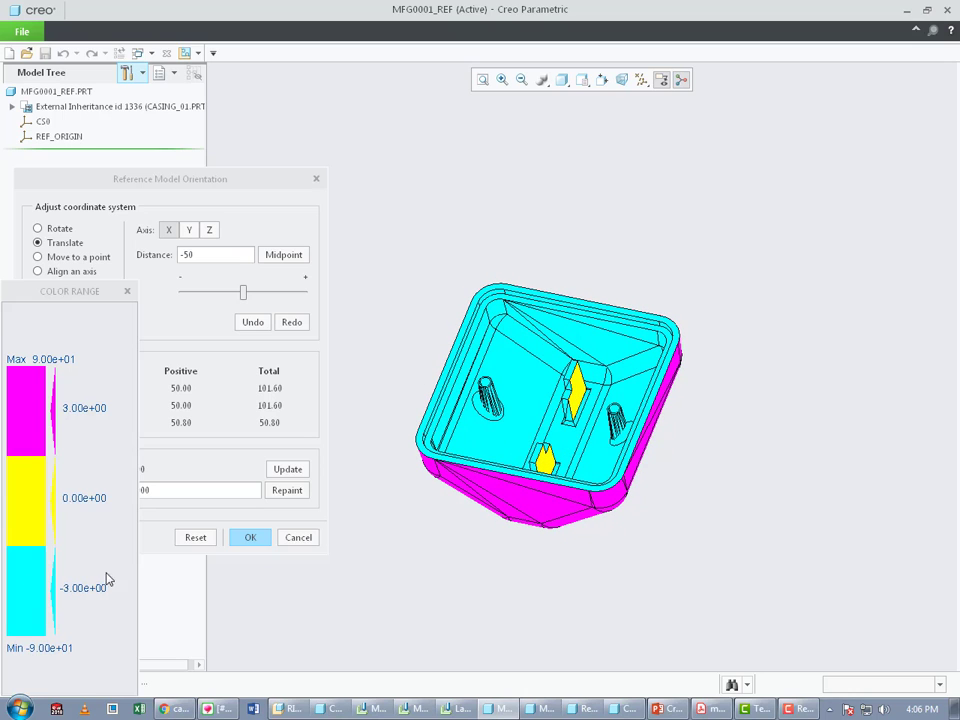
scroll(432, 397, "up", 4)
scroll(401, 484, "down", 1)
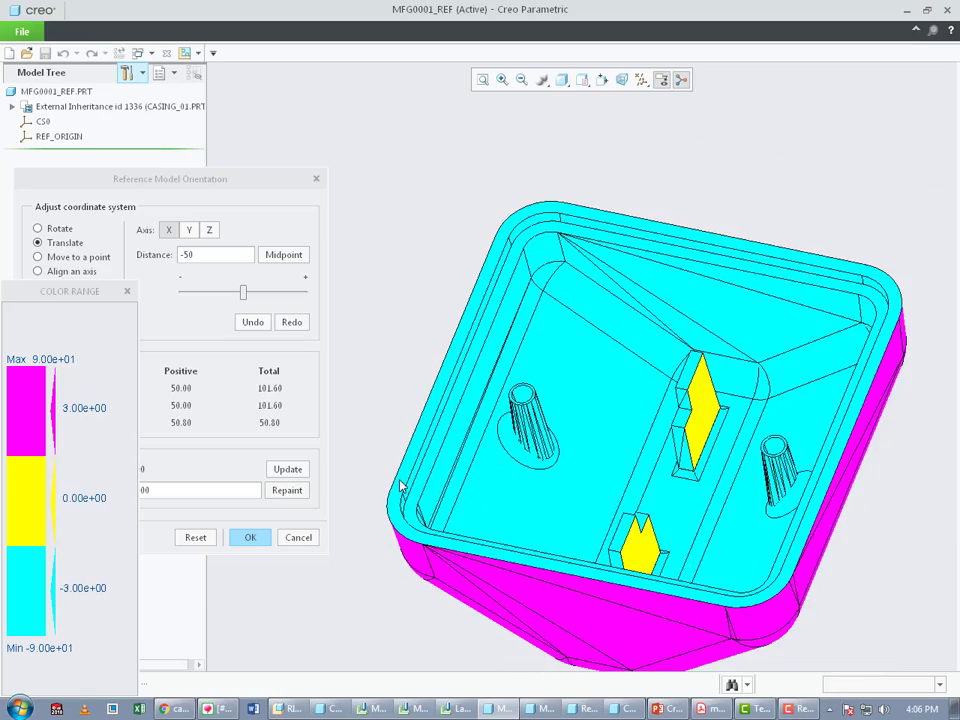
middle_click_drag(493, 465, 572, 497)
scroll(664, 380, "up", 4)
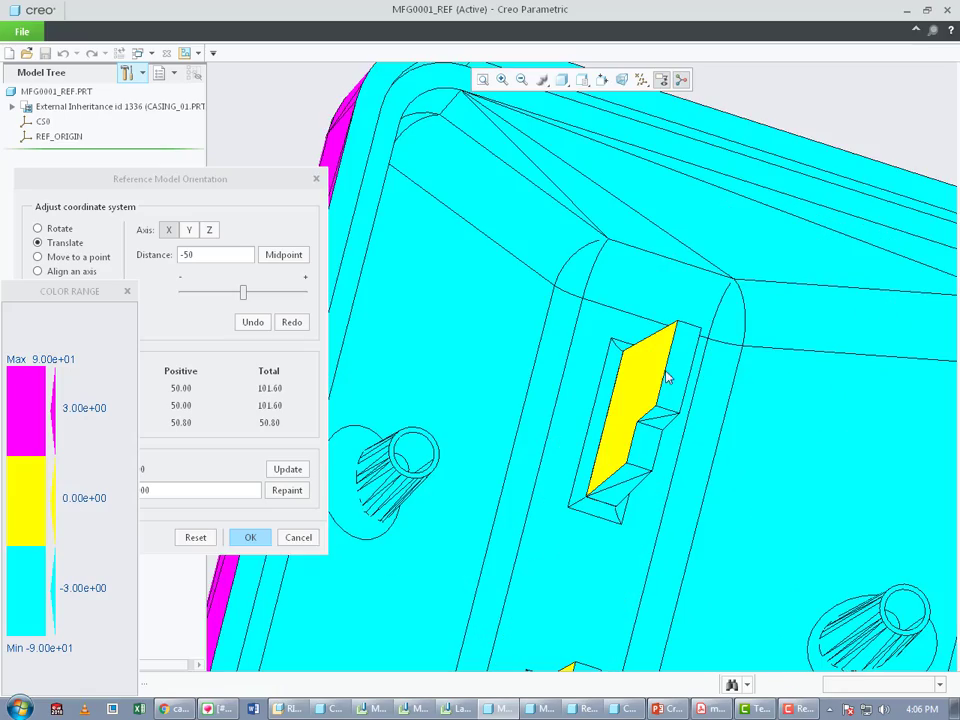
scroll(654, 393, "down", 6)
middle_click_drag(654, 393, 568, 541)
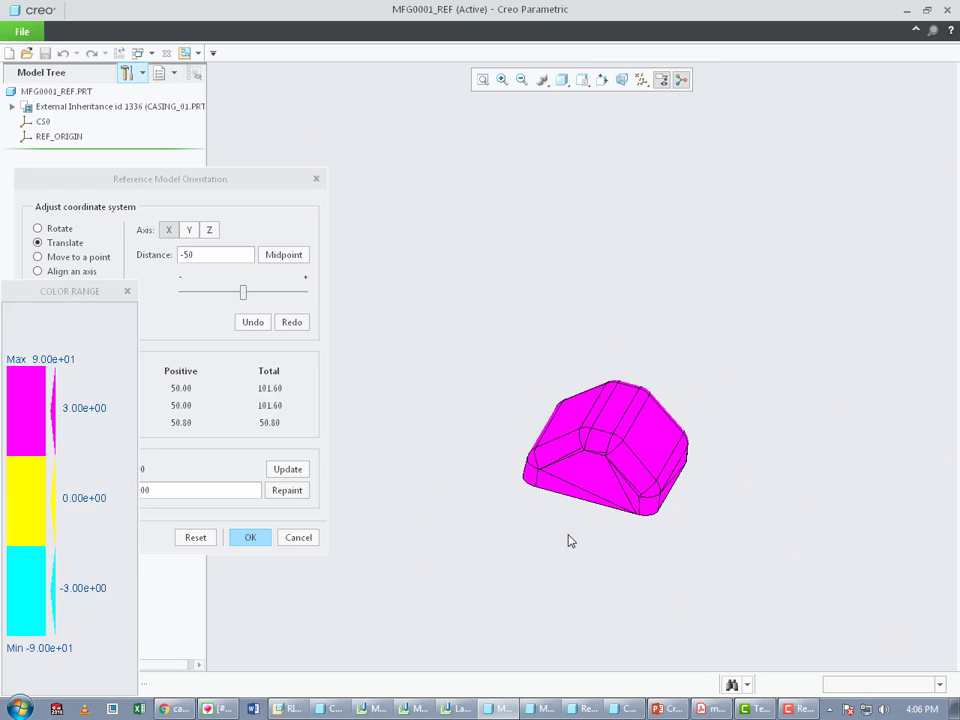
left_click(127, 291)
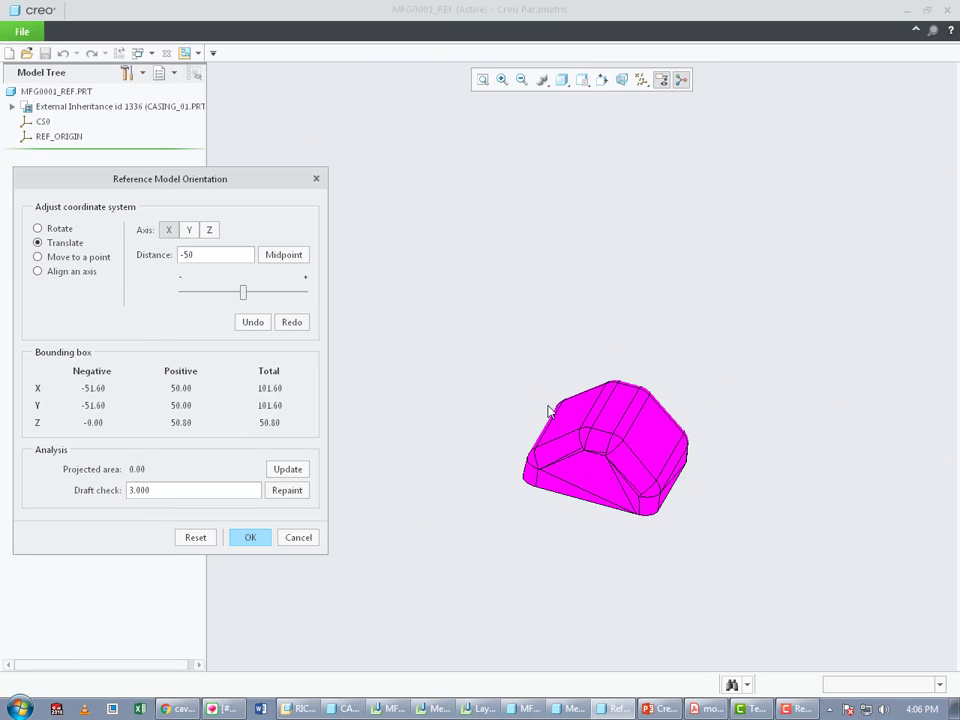
Calculate the reference model's projected area.
scroll(548, 410, "up", 4)
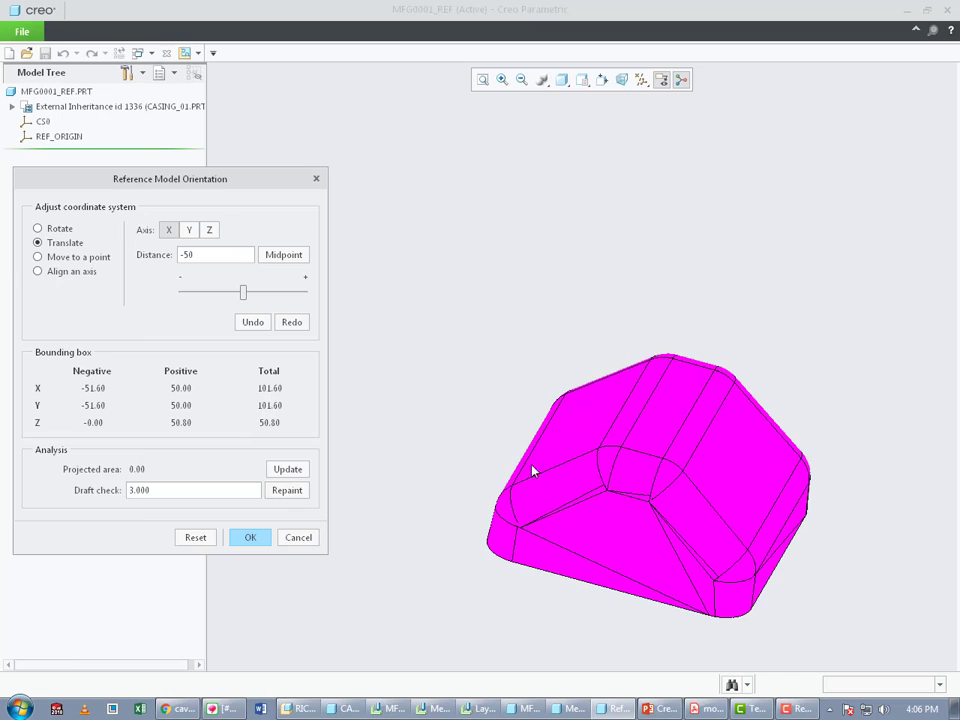
left_click(288, 470)
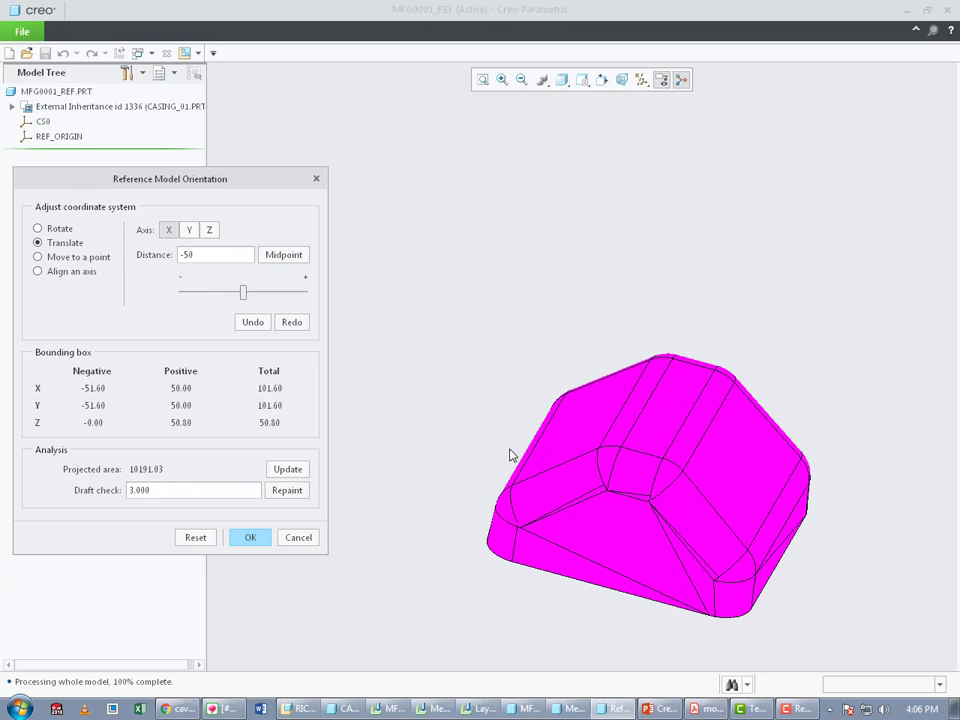
Move the coordinate system's origin to a vertex at the near end of the top ridge, then to the corresponding vertex at its far end.
left_click(42, 256)
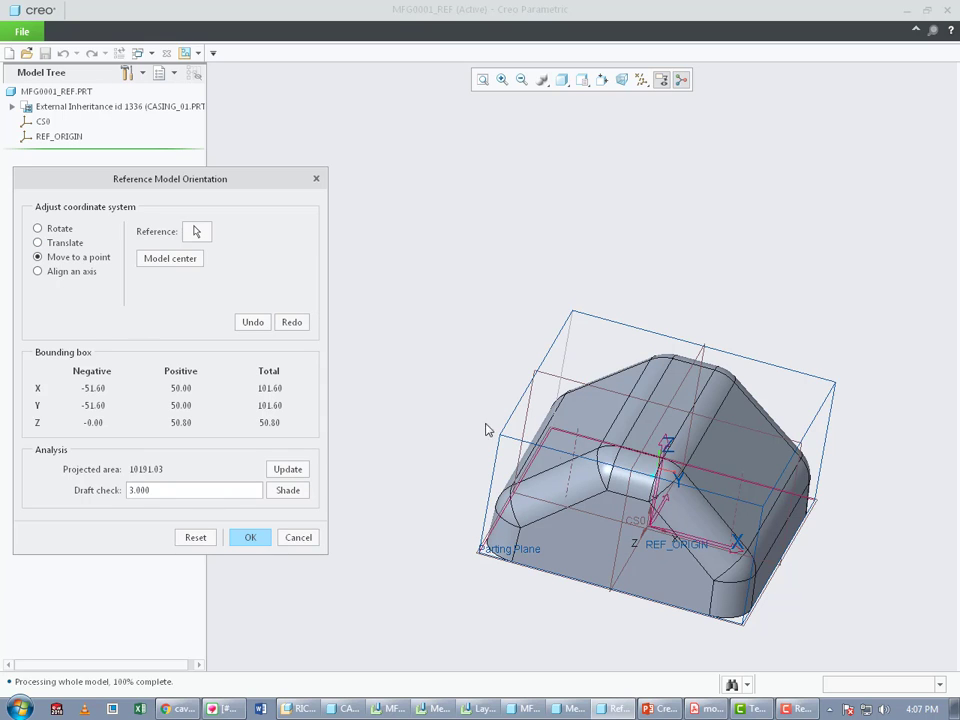
middle_click_drag(568, 446, 574, 446)
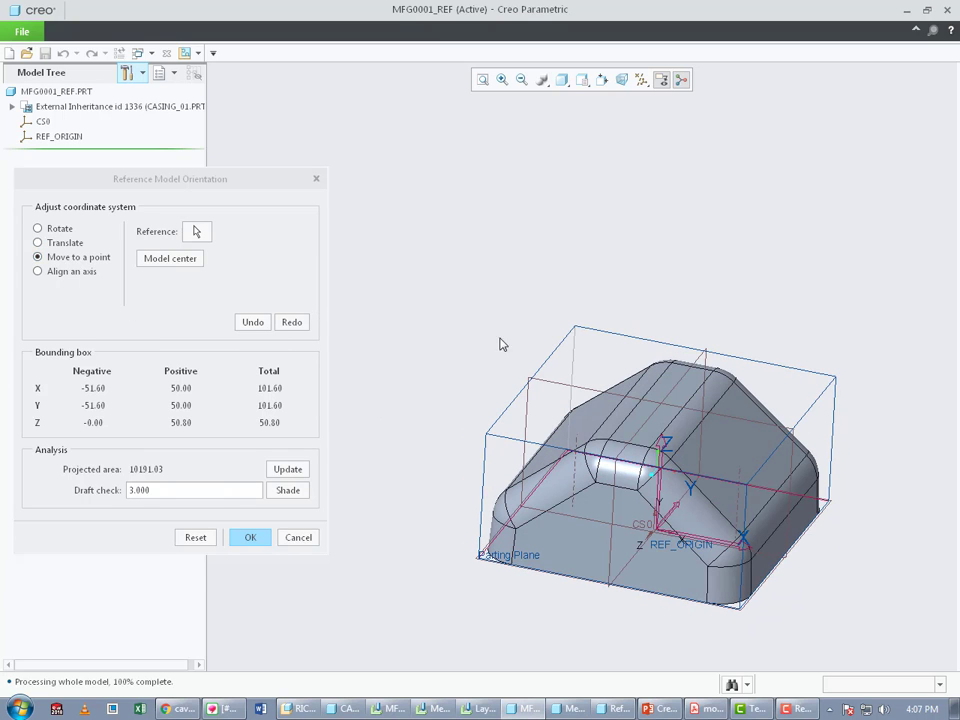
left_click(203, 238)
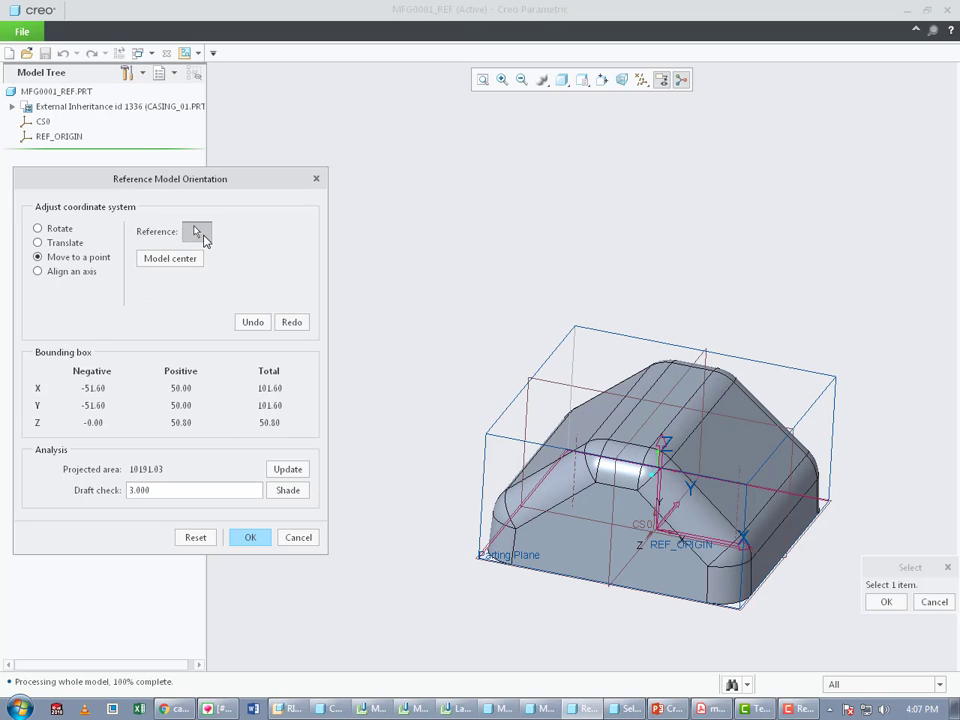
left_click(609, 441)
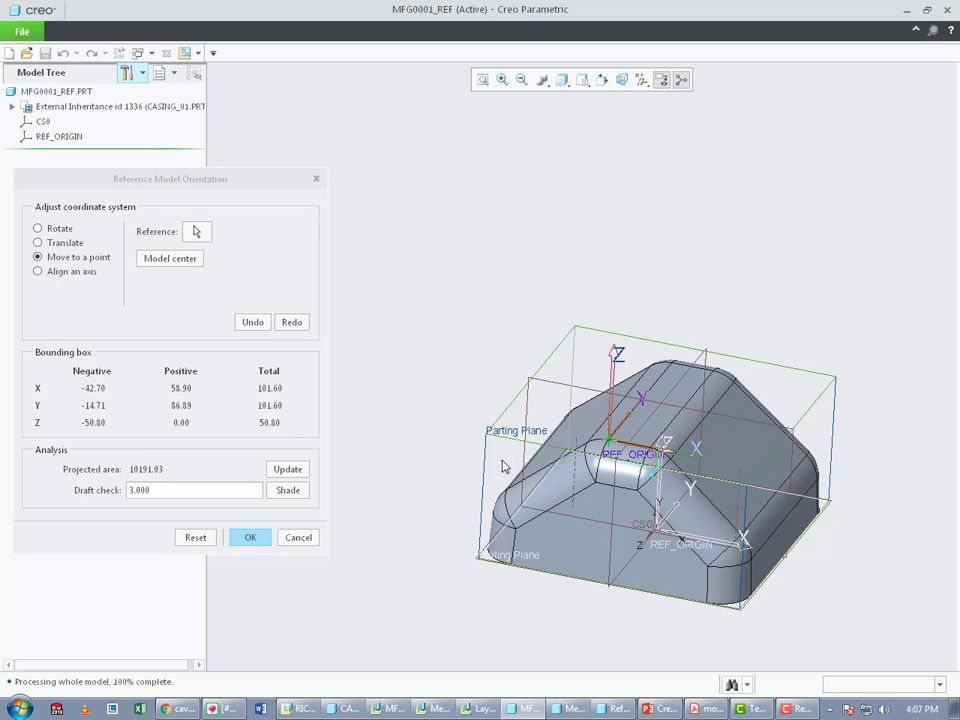
left_click(201, 238)
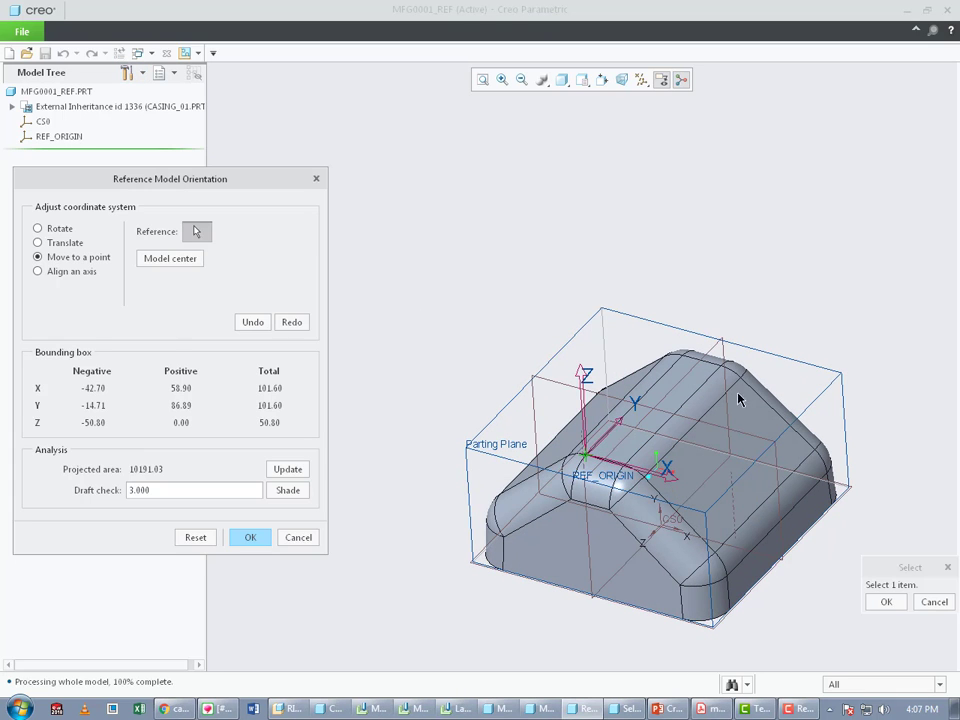
left_click(680, 357)
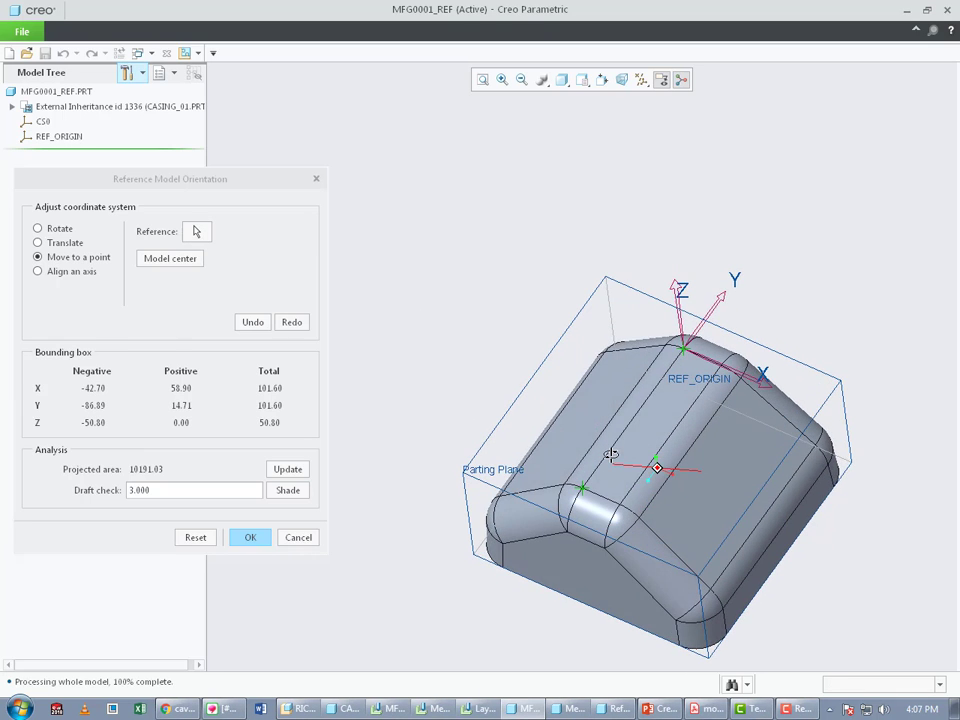
Translate the coordinate system from the selected ridge vertex along the X axis by a distance of 100.
left_click(57, 243)
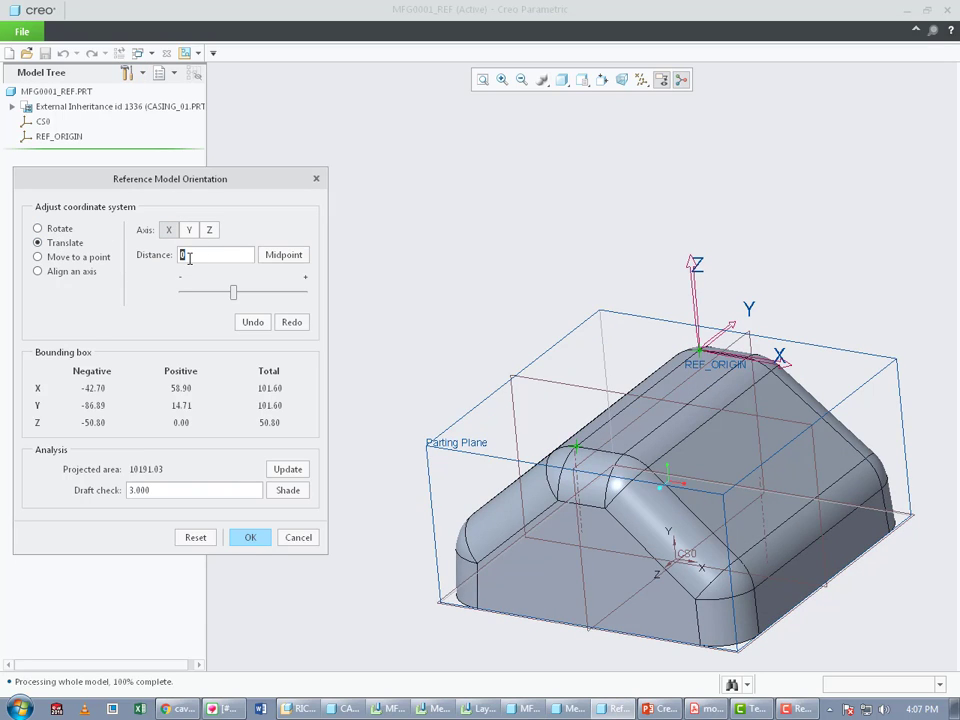
key("Return")
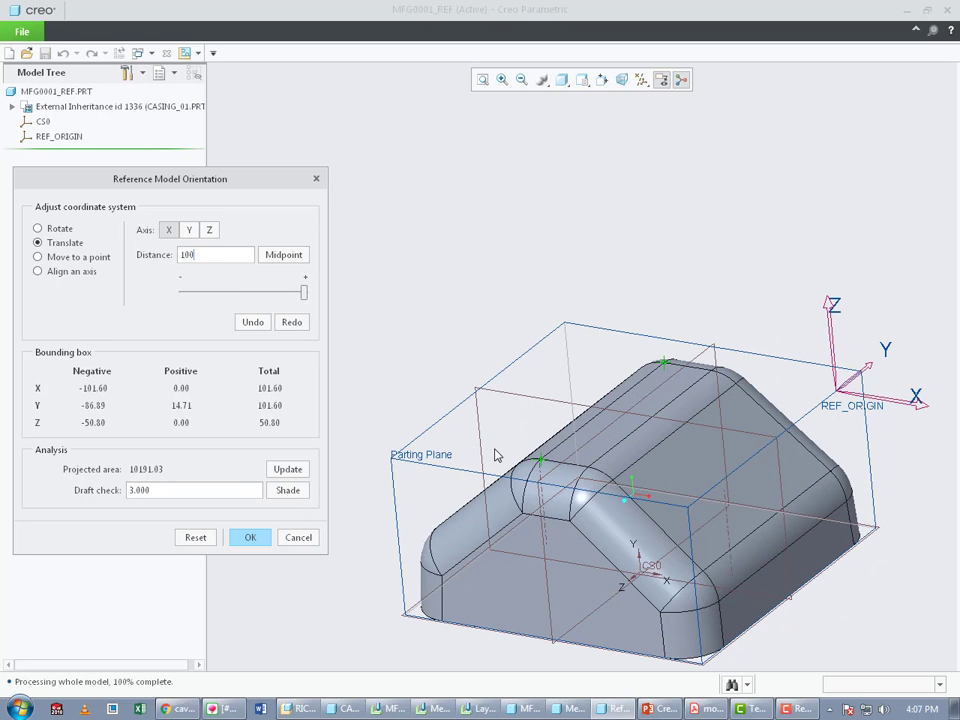
Choose axis alignment for the coordinate system and examine the casing's ridge and interior bosses for a suitable reference.
left_click(75, 258)
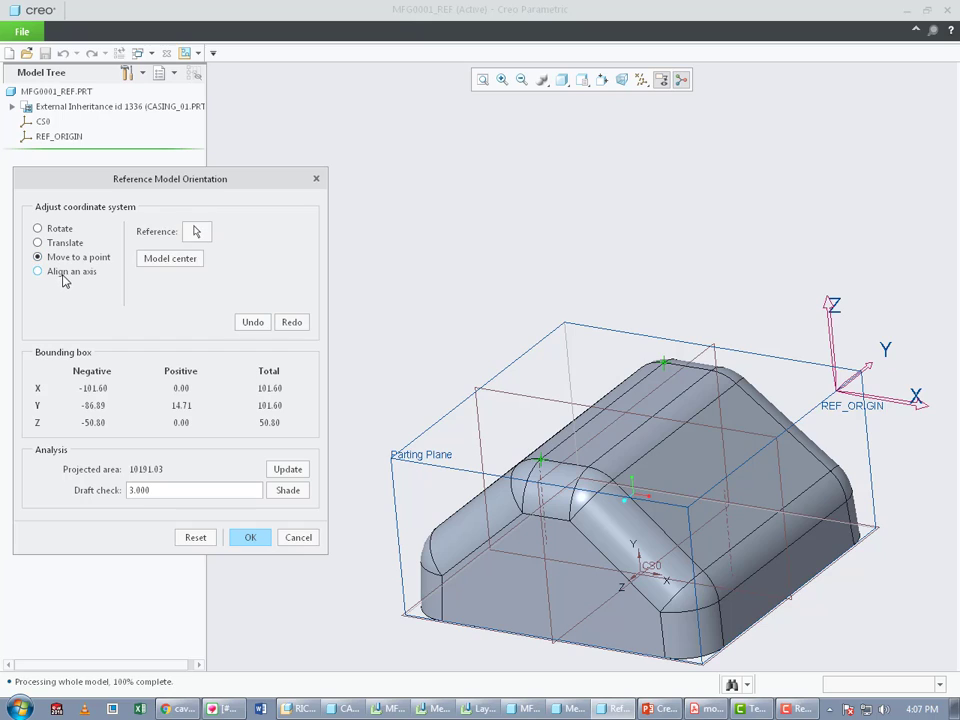
left_click(67, 274)
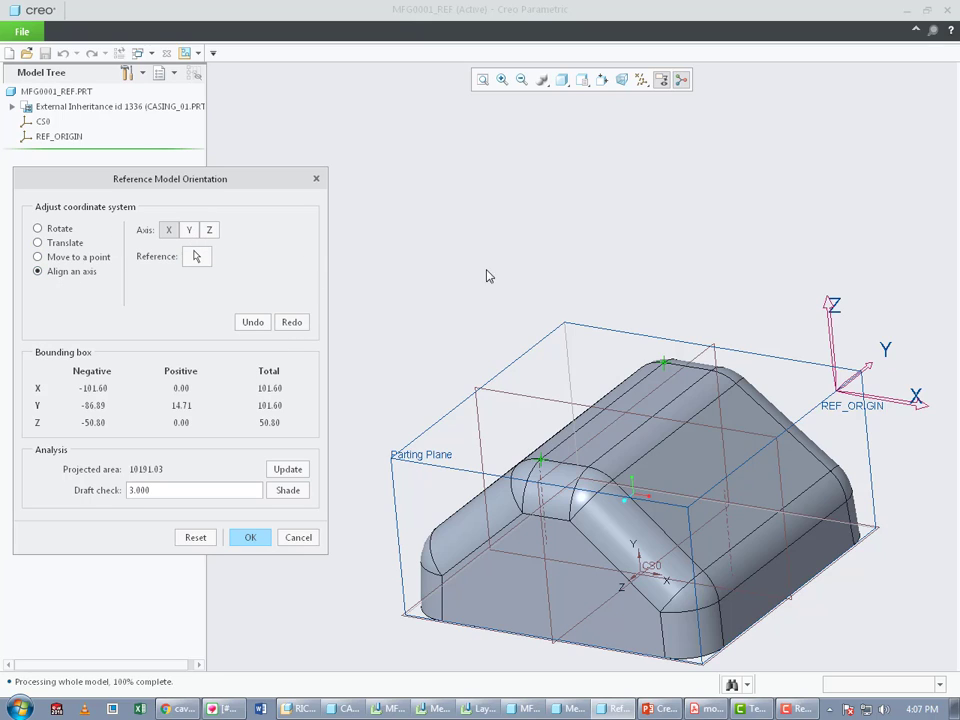
scroll(666, 489, "up", 3)
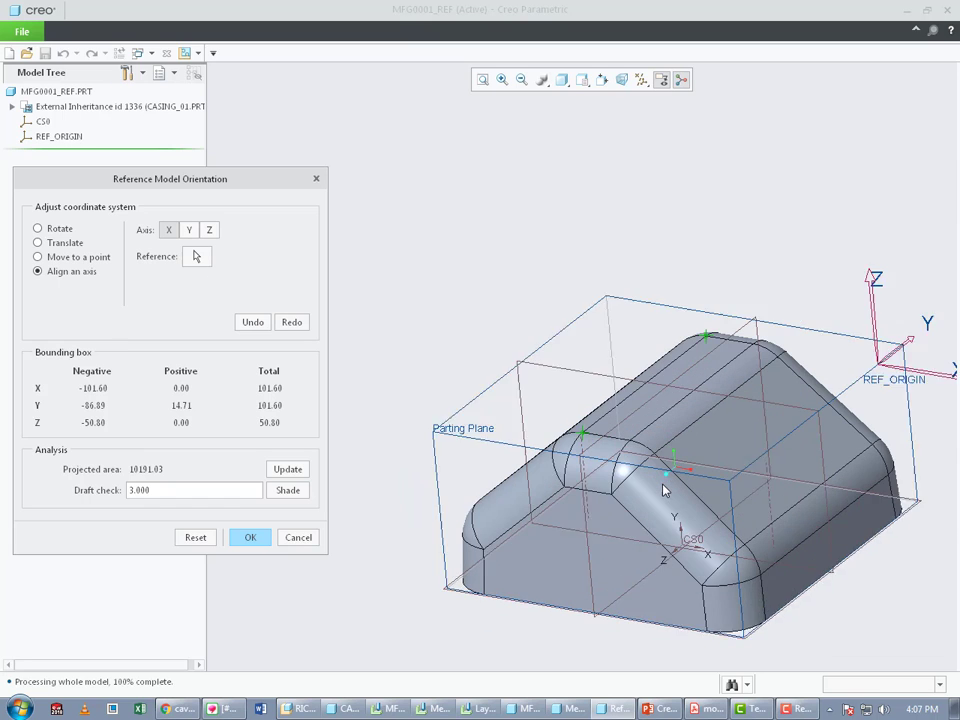
middle_click_drag(685, 418, 583, 447)
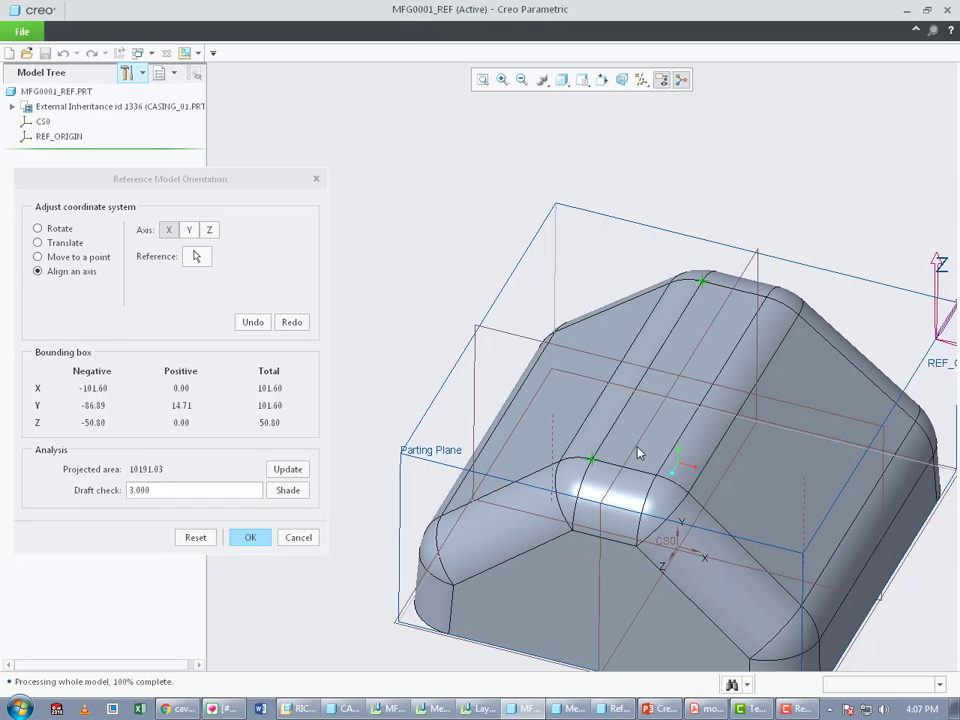
middle_click_drag(640, 453, 531, 540)
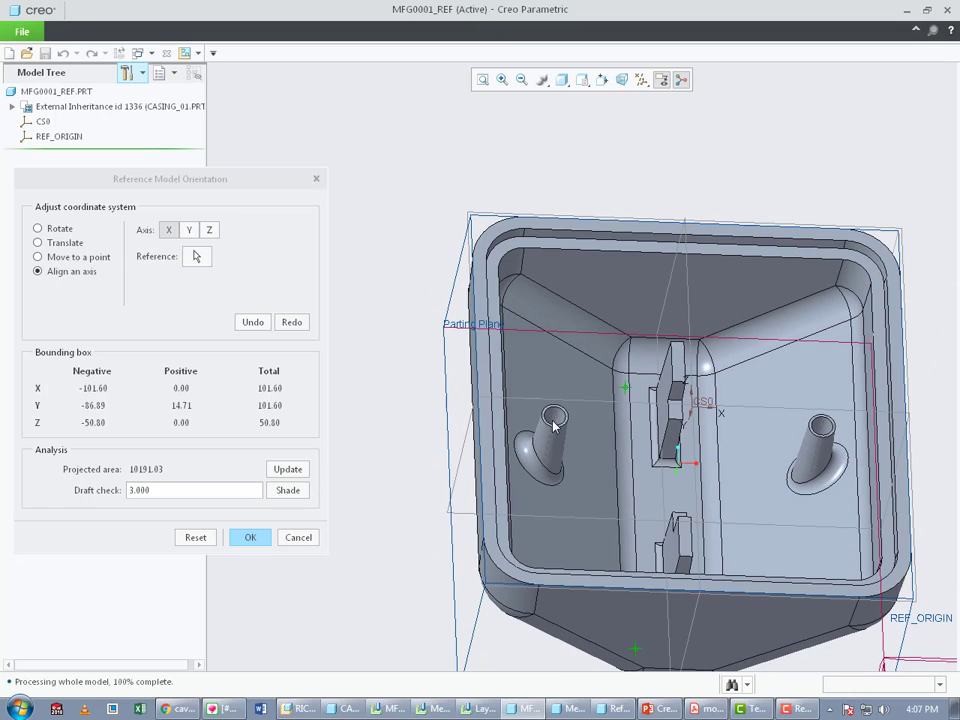
middle_click_drag(553, 425, 573, 401)
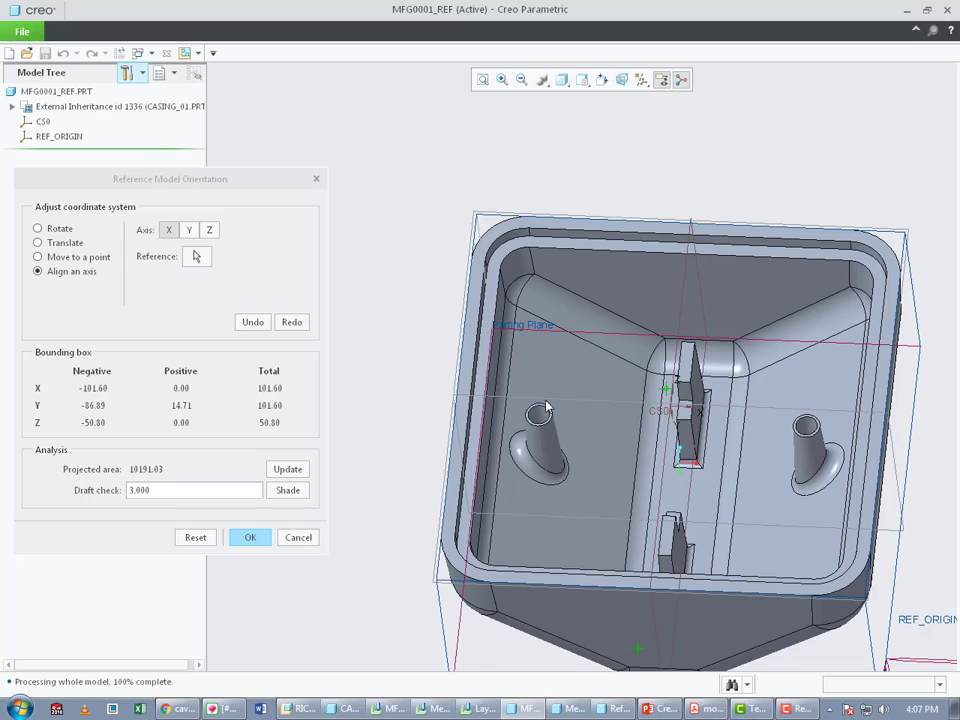
middle_click_drag(540, 422, 490, 595)
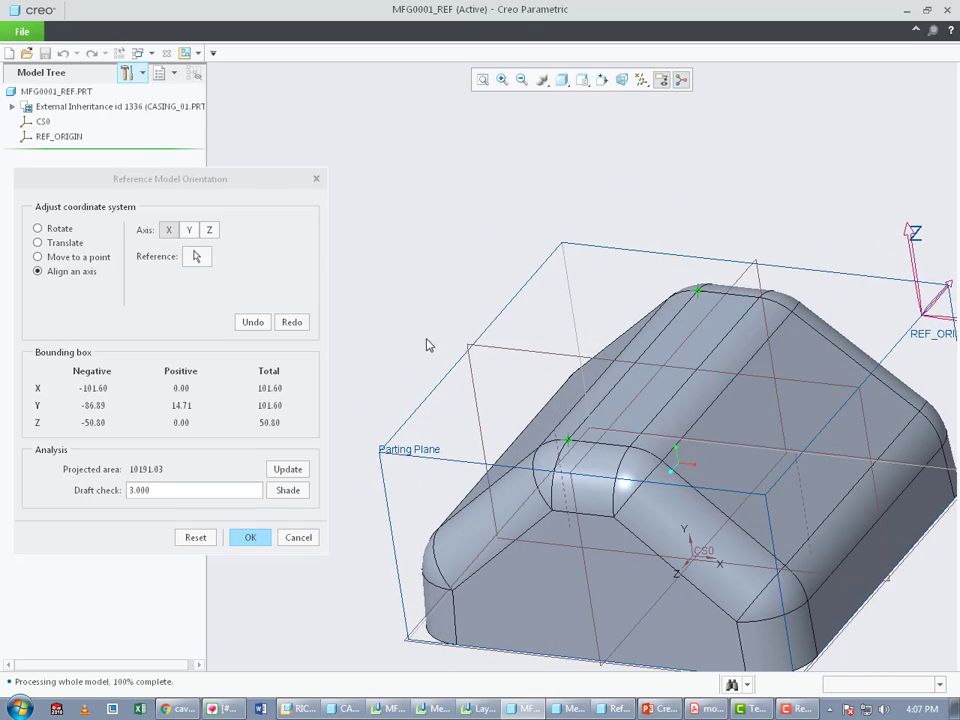
scroll(426, 345, "up", 2)
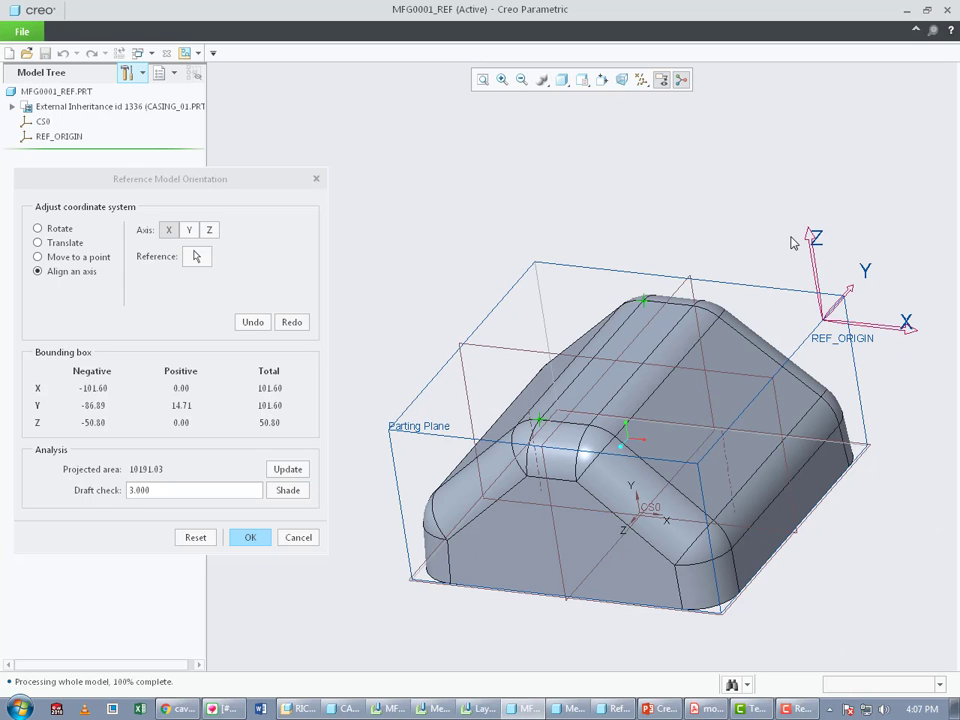
middle_click_drag(650, 370, 508, 422)
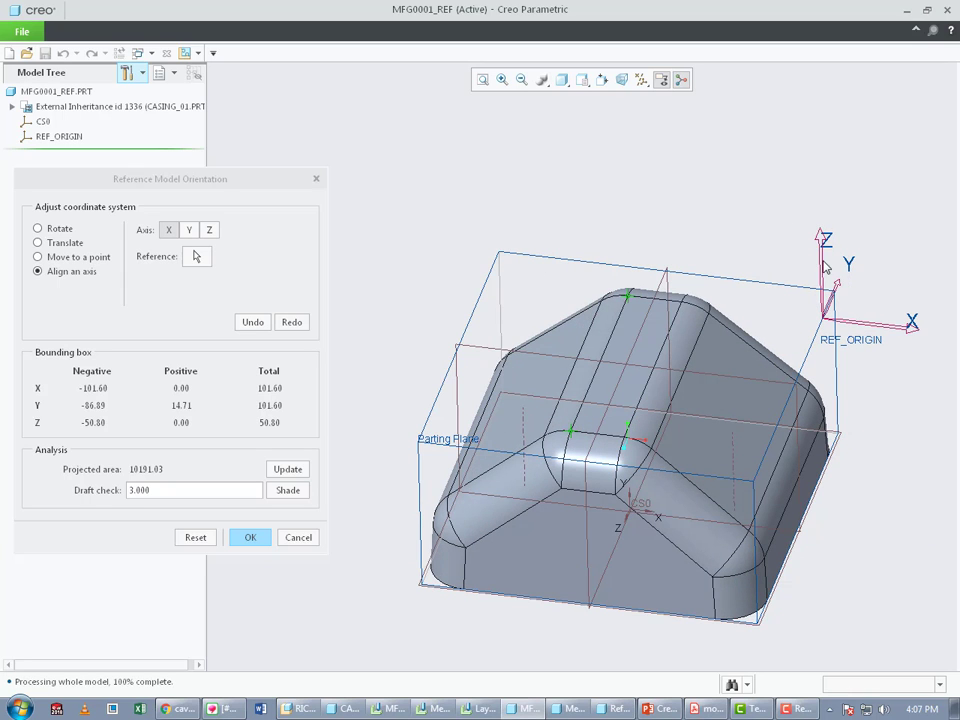
Align the coordinate system's Z axis with the axis of a hollow boss inside the casing, accepting the upward direction.
left_click(211, 230)
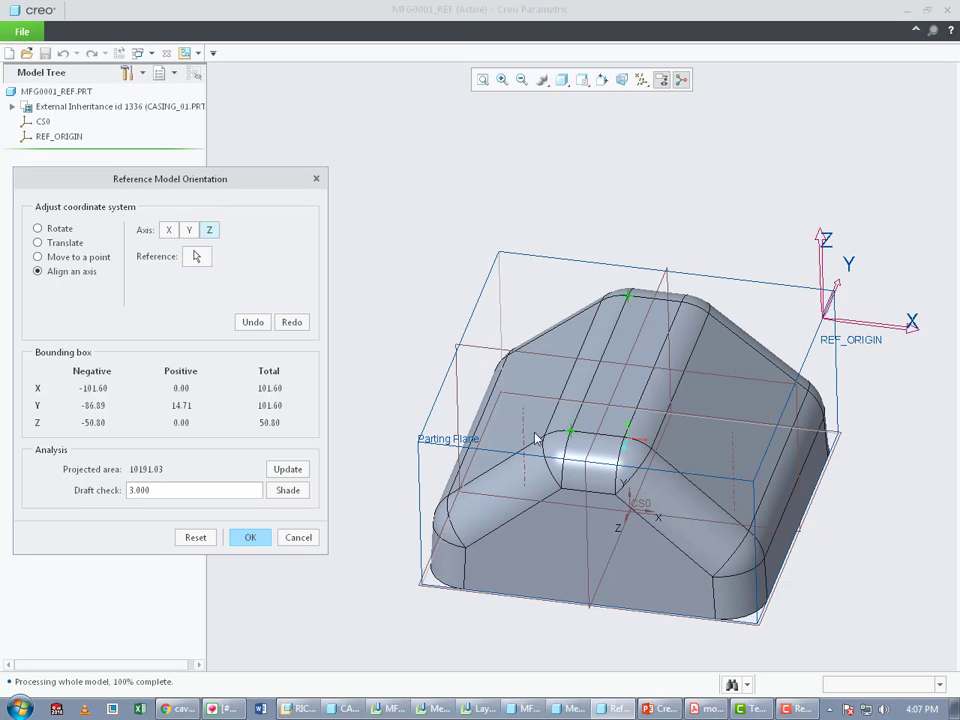
left_click(193, 258)
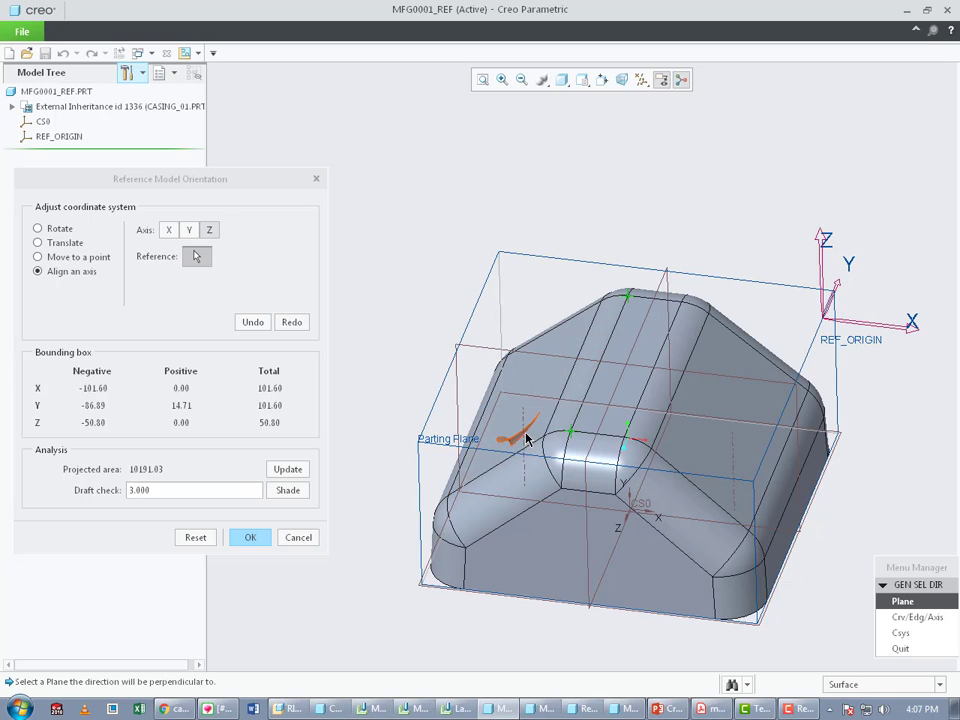
left_click(915, 617)
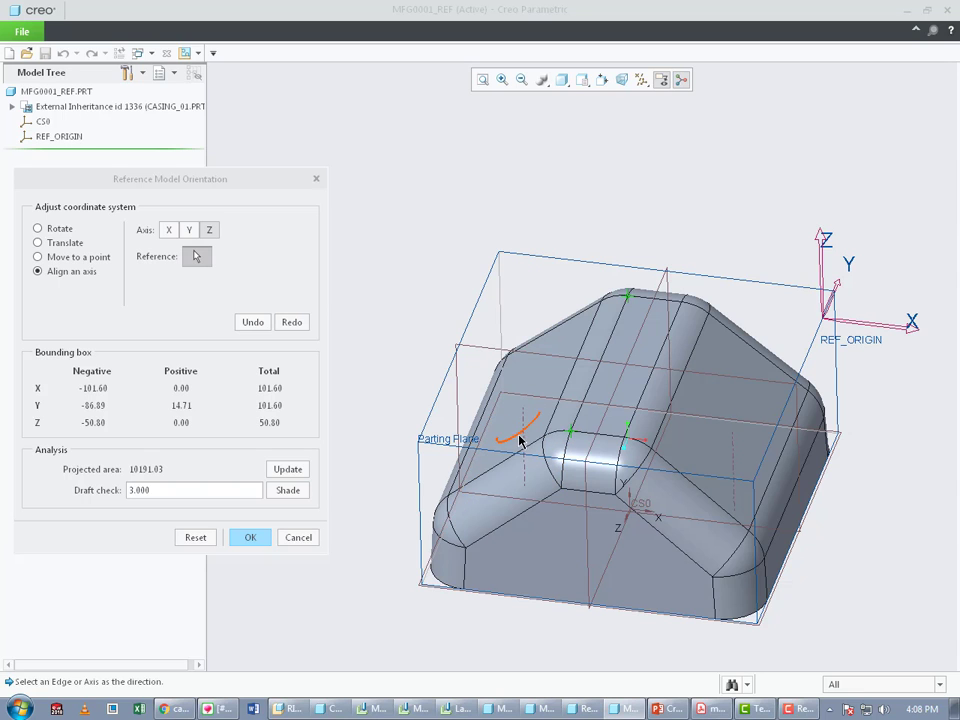
middle_click_drag(525, 443, 529, 339)
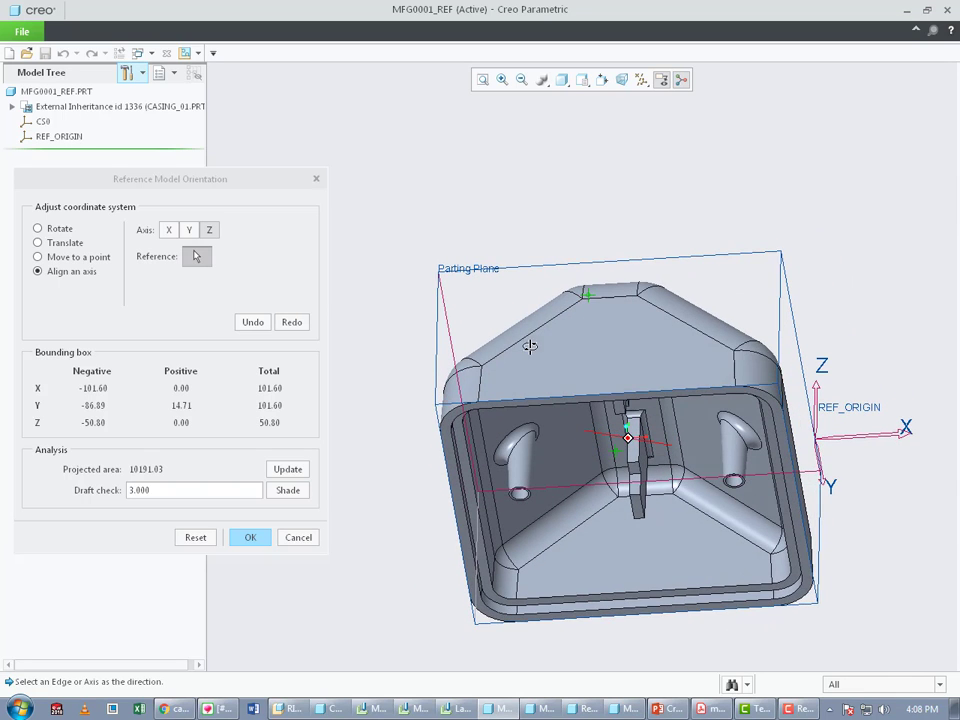
scroll(519, 512, "down", 5)
left_click(521, 515)
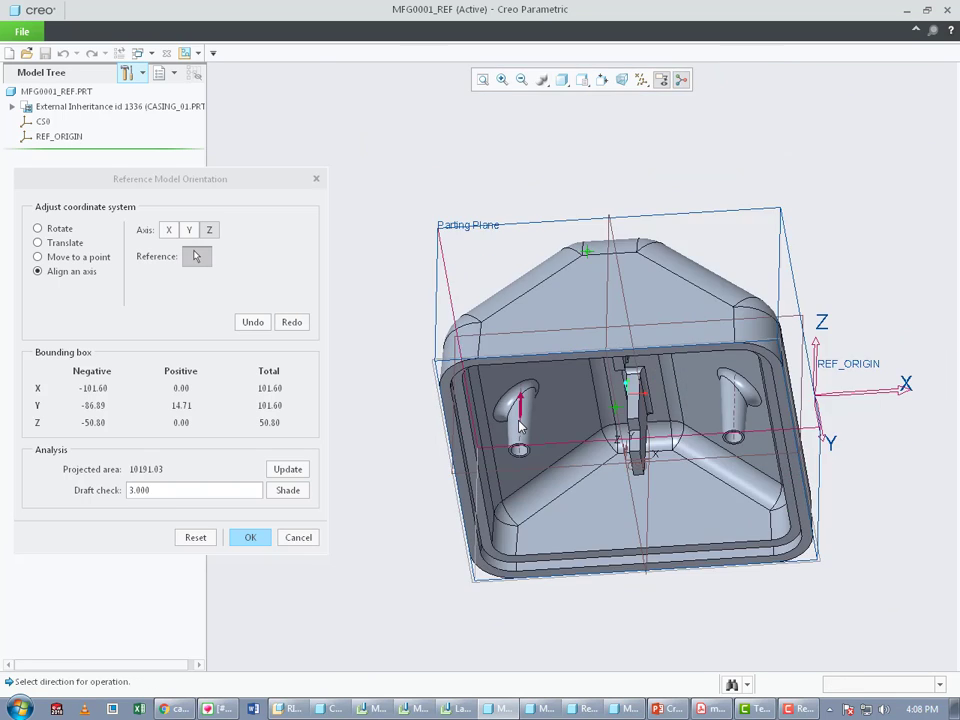
middle_click_drag(520, 500, 524, 467)
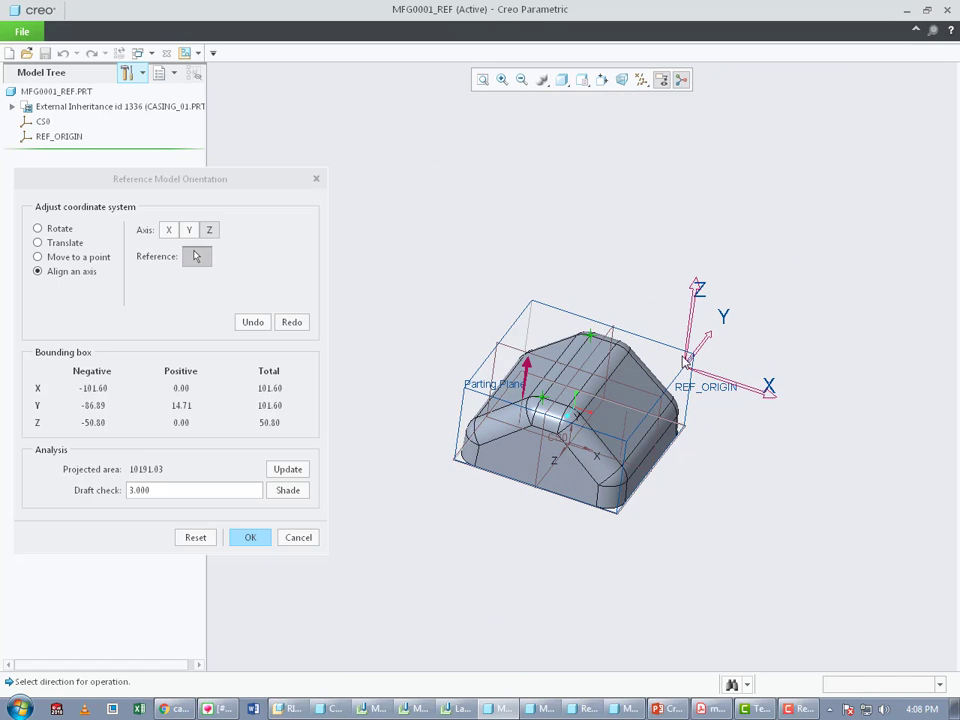
left_click(170, 231)
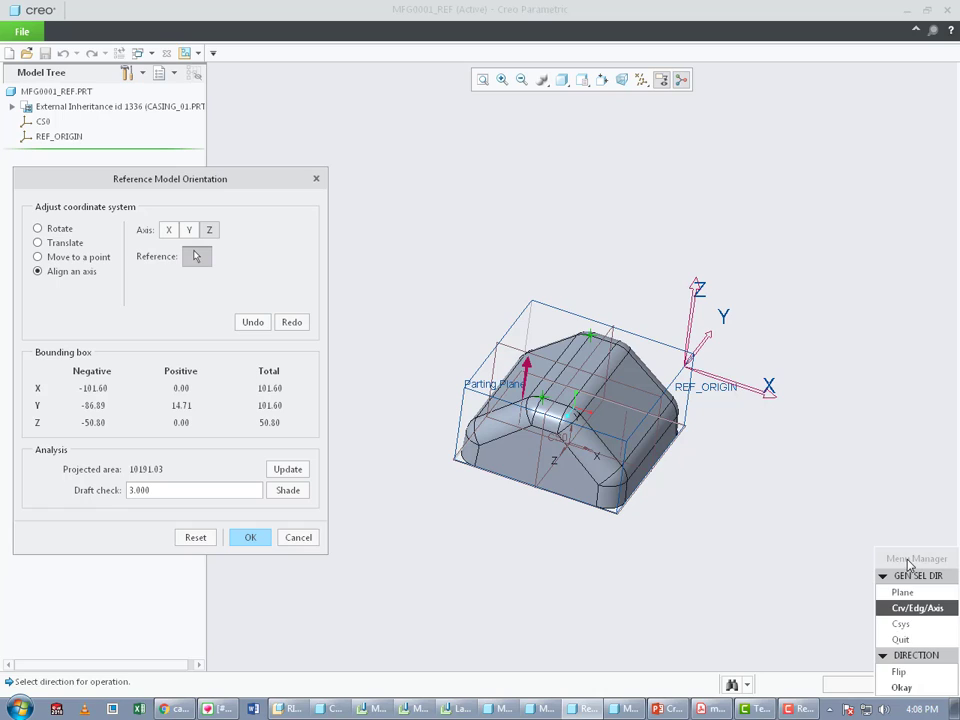
left_click_drag(909, 563, 910, 657)
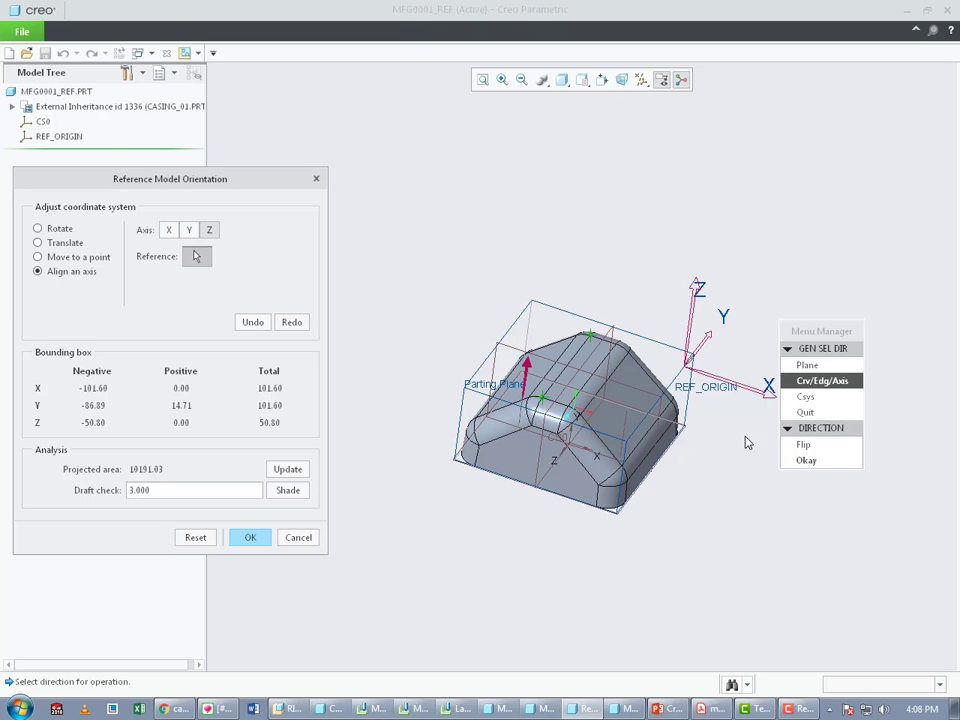
left_click(807, 460)
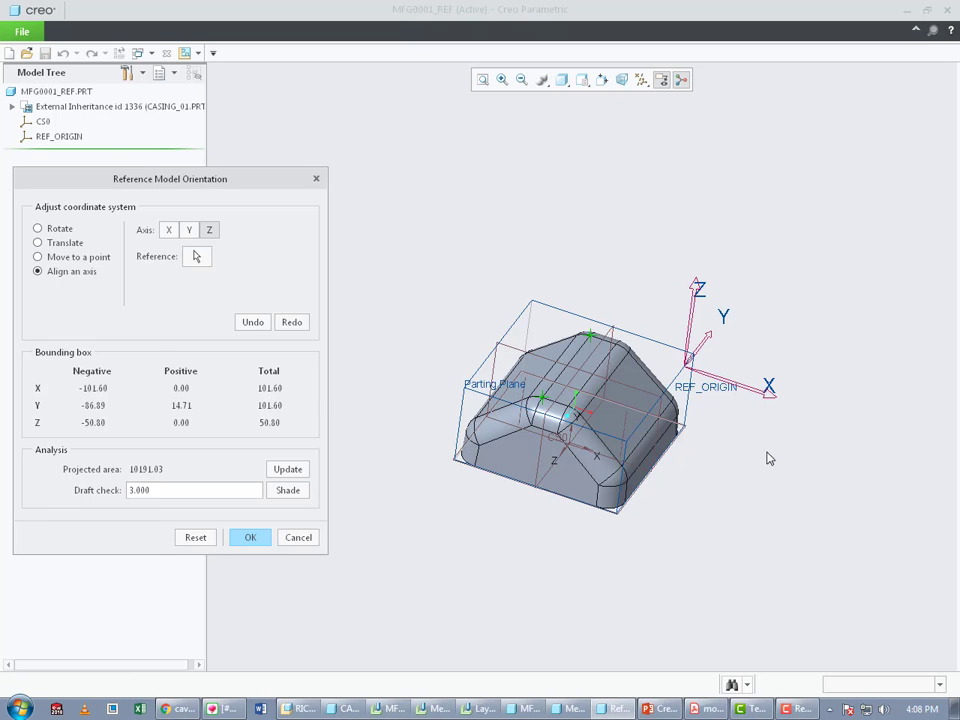
Select the axis of the same hollow boss inside the casing as the alignment reference for the X axis.
left_click(169, 231)
left_click(195, 257)
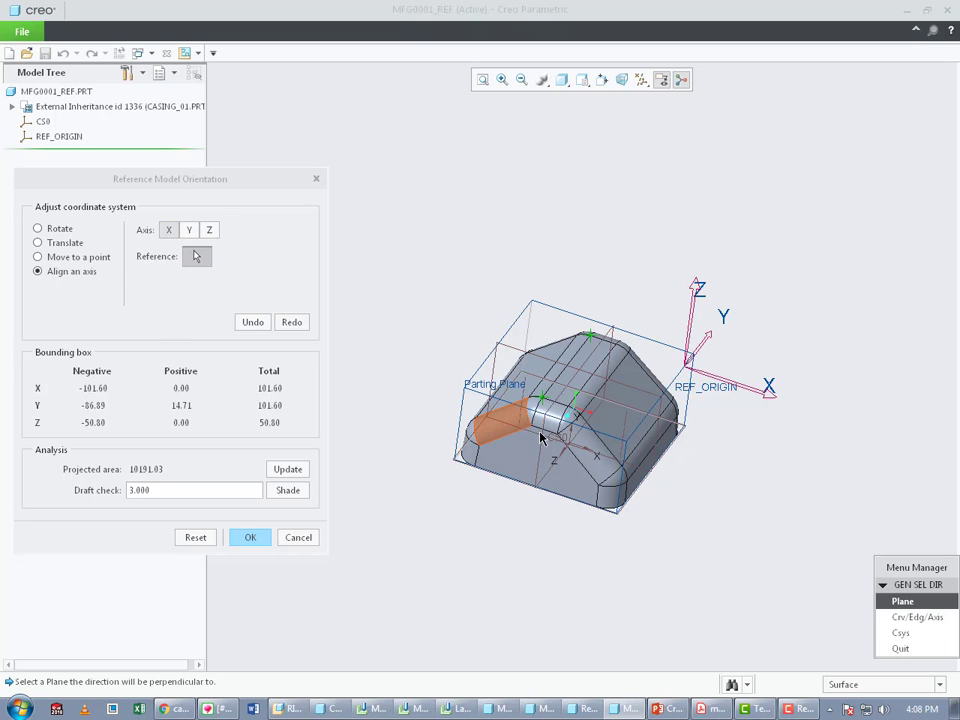
mouse_move(885, 569)
left_mouse_down()
mouse_move(673, 178)
mouse_move(492, 139)
left_mouse_up()
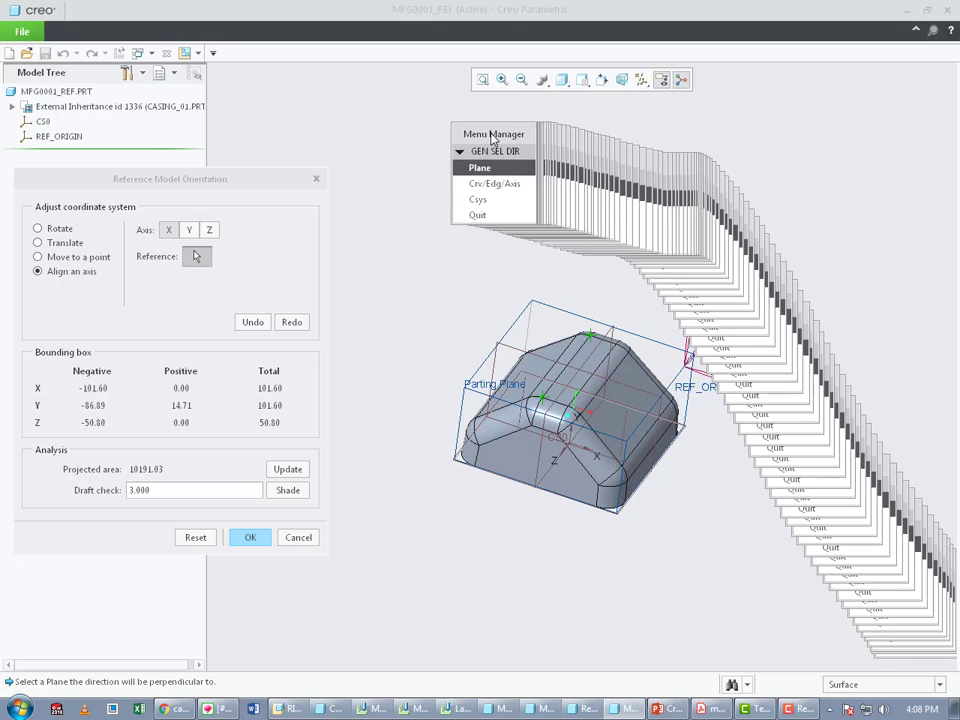
left_click(503, 189)
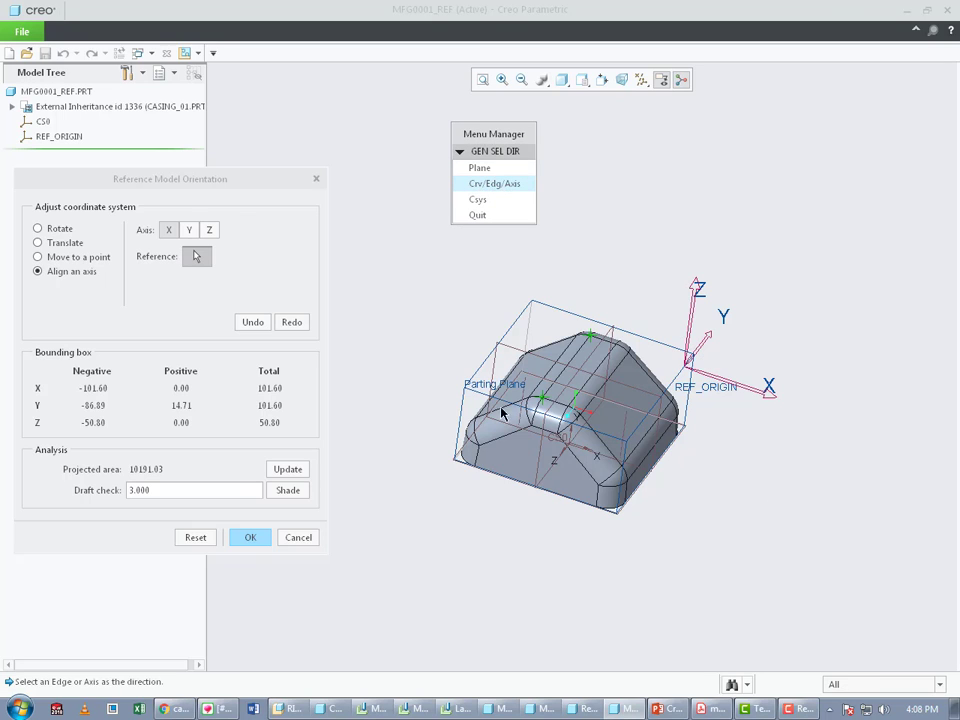
middle_click_drag(532, 482, 511, 388)
scroll(524, 449, "down", 5)
scroll(526, 406, "down", 3)
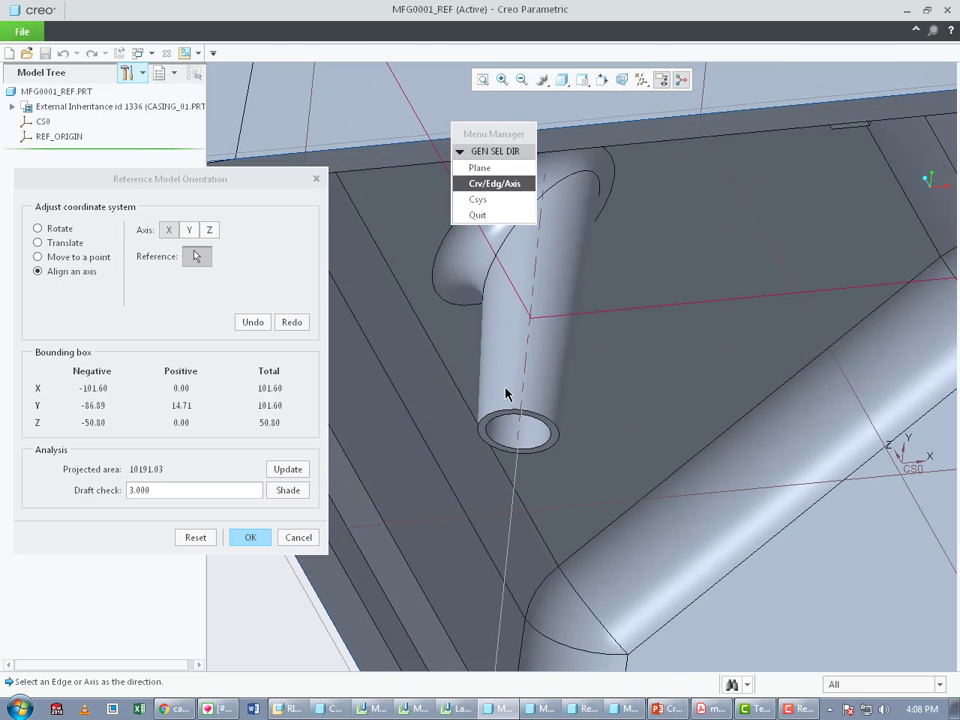
left_click(522, 381)
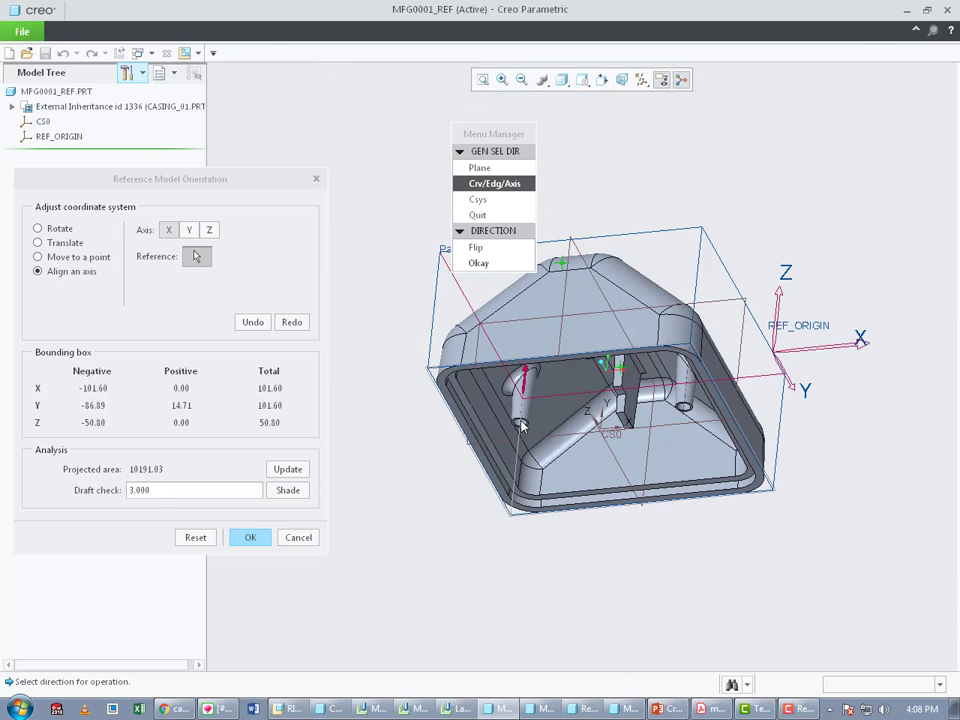
Try flipping the alignment direction back and forth, and accept the upward direction for the X axis.
middle_click_drag(566, 426, 557, 467)
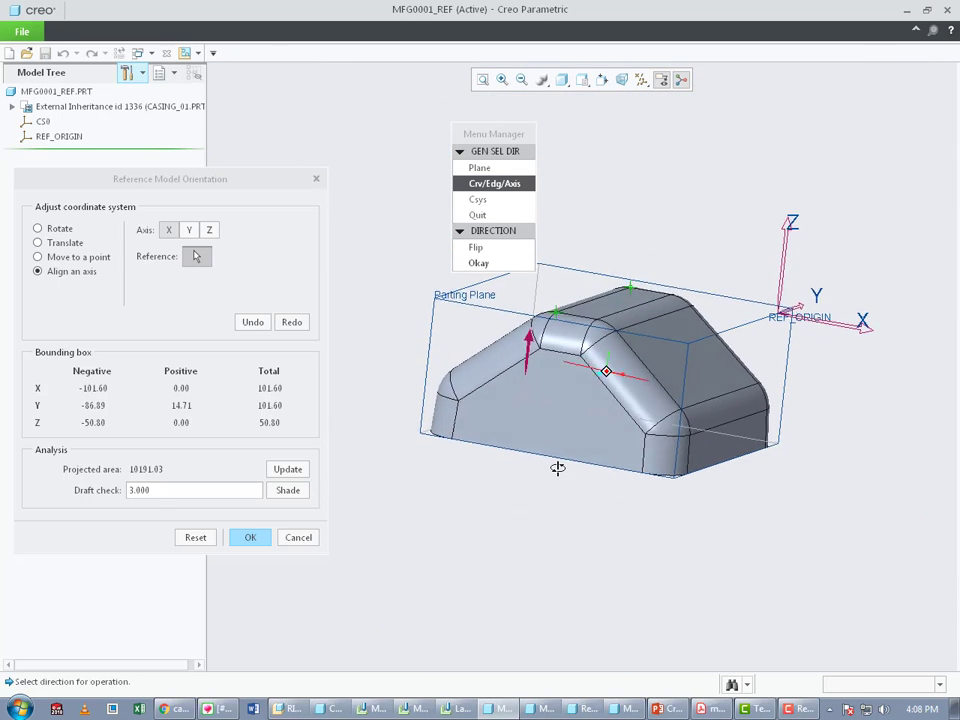
left_click(486, 250)
left_click(487, 252)
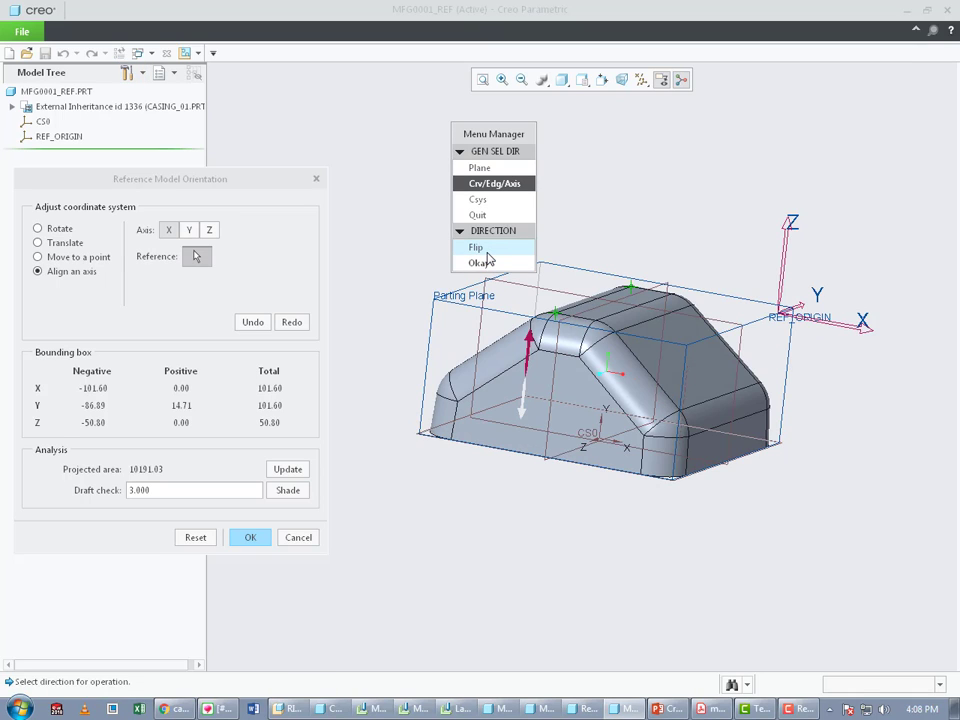
left_click(488, 252)
left_click(488, 252)
left_click(486, 262)
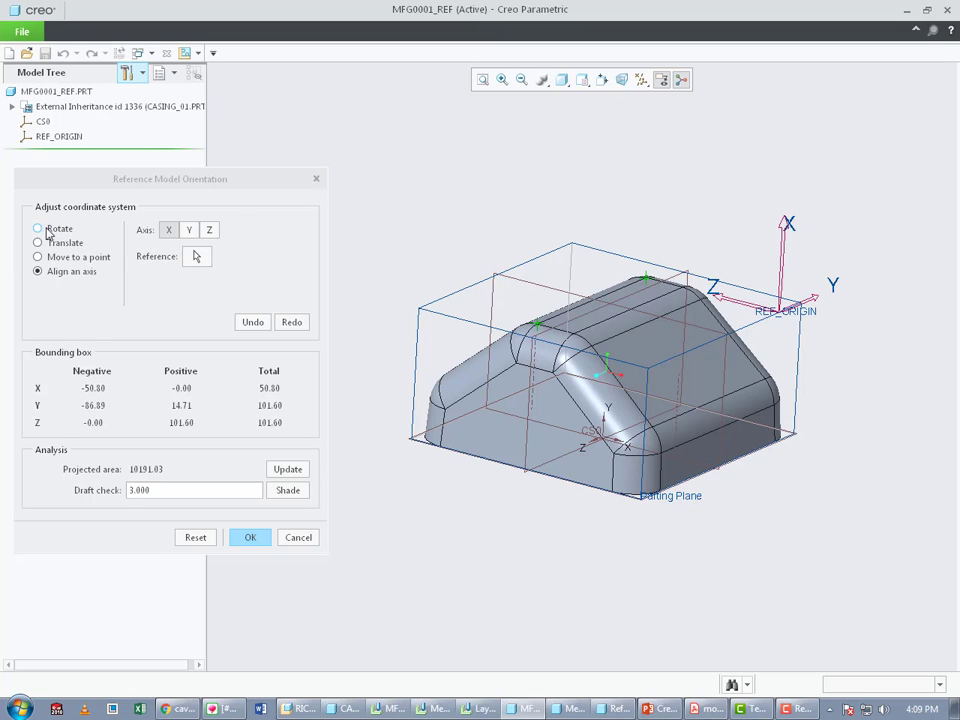
Undo the axis alignments and the recent origin moves, then accept the reference model orientation.
left_click(254, 323)
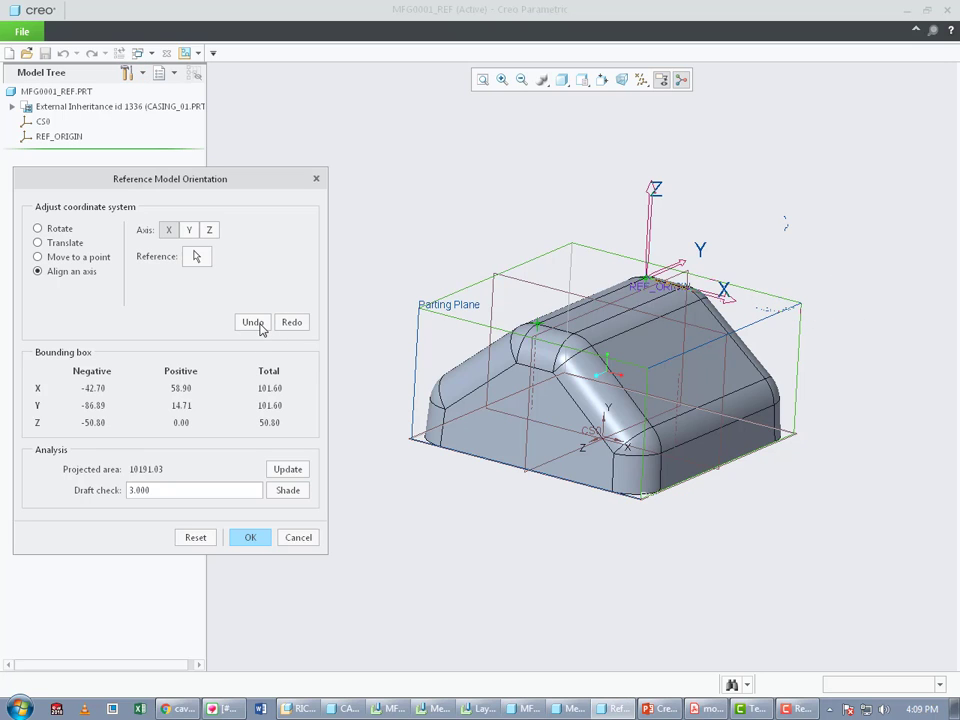
left_click(258, 325)
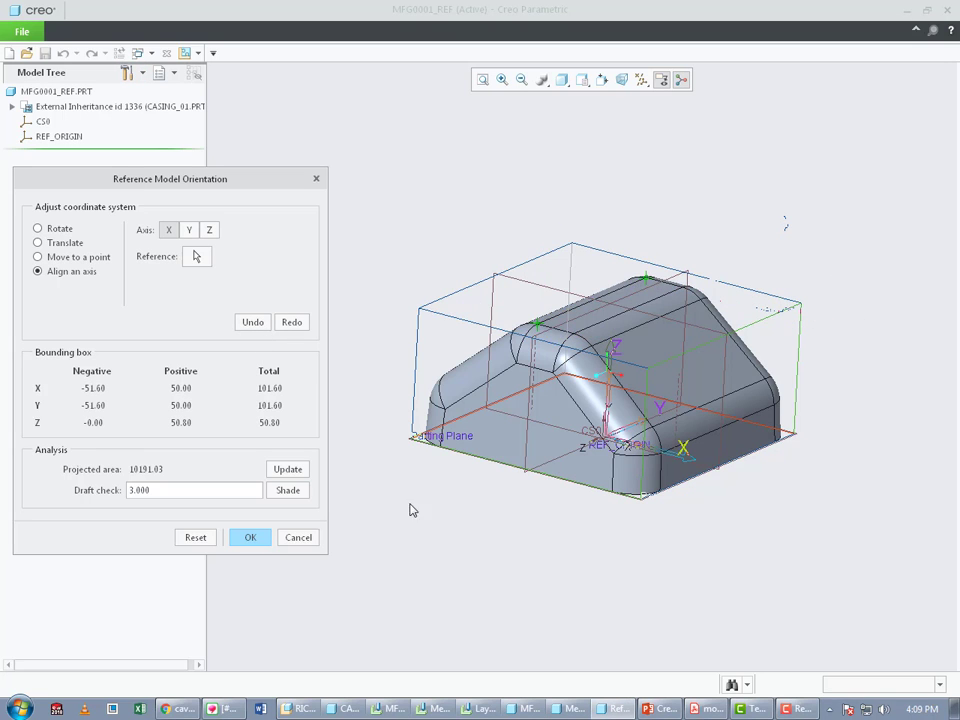
middle_click_drag(528, 558, 651, 398)
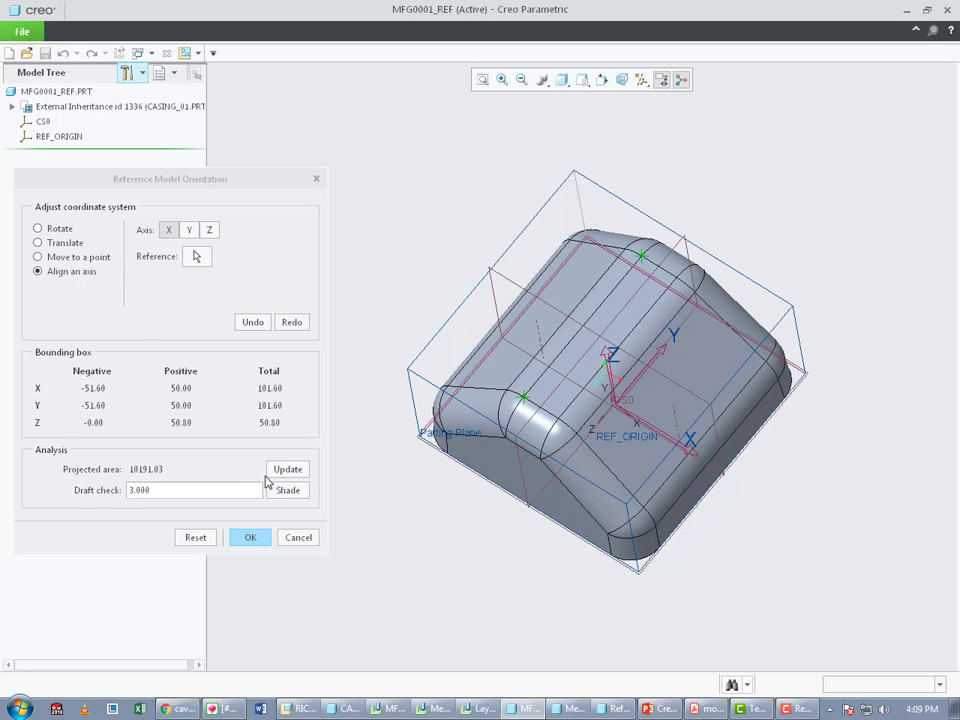
left_click(250, 538)
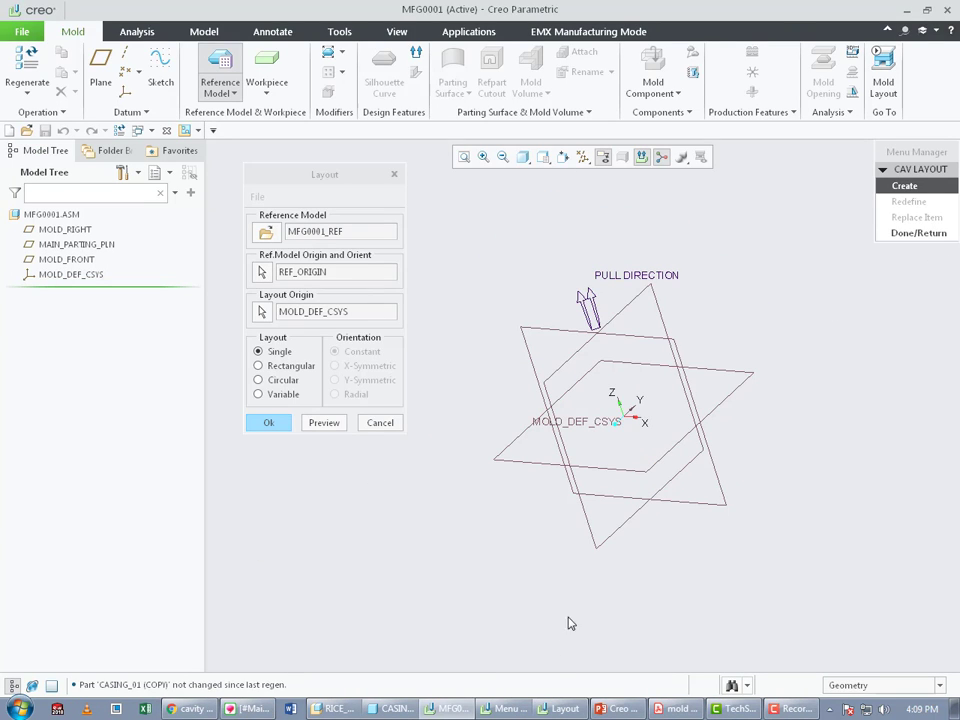
Preview the Single layout of MFG0001_REF on MOLD_DEF_CSYS, then accept the layout.
left_click(327, 427)
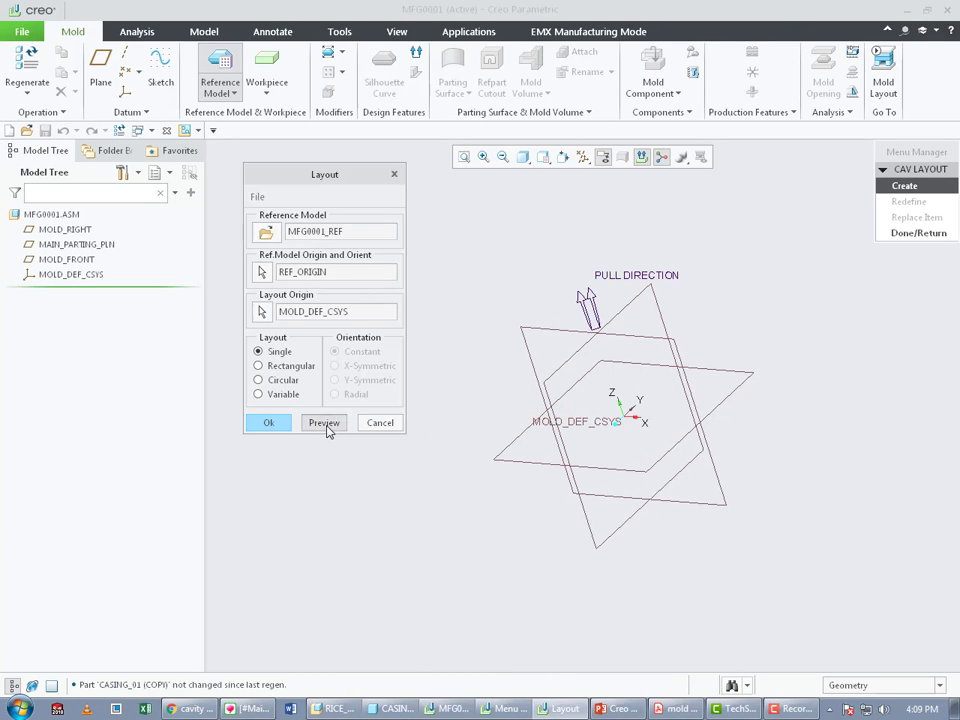
scroll(490, 457, "down", 3)
scroll(550, 450, "up", 2)
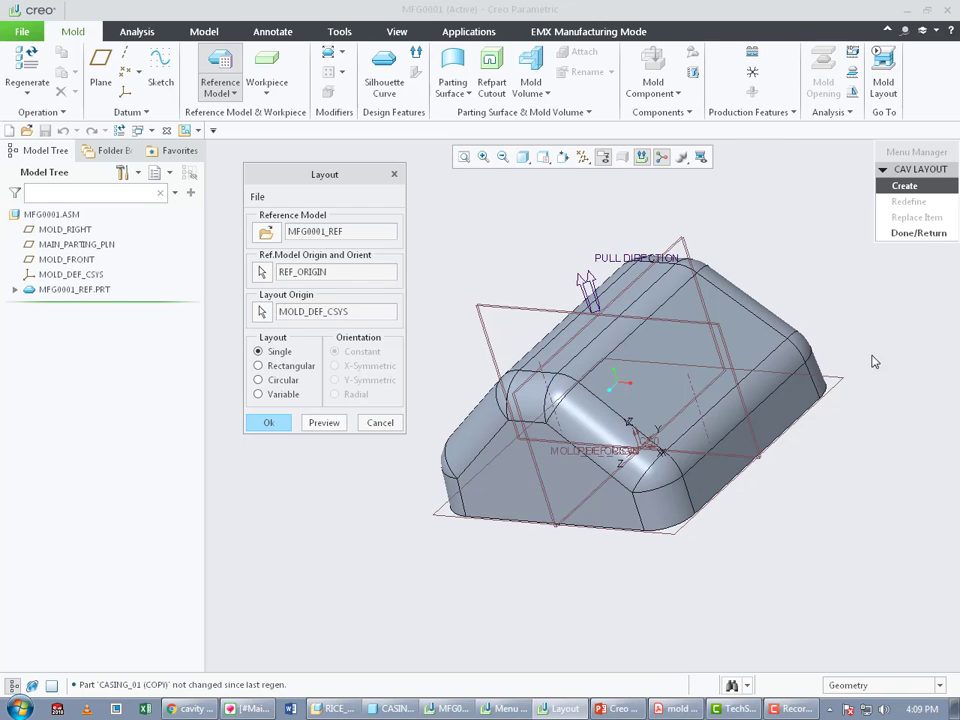
left_click(280, 426)
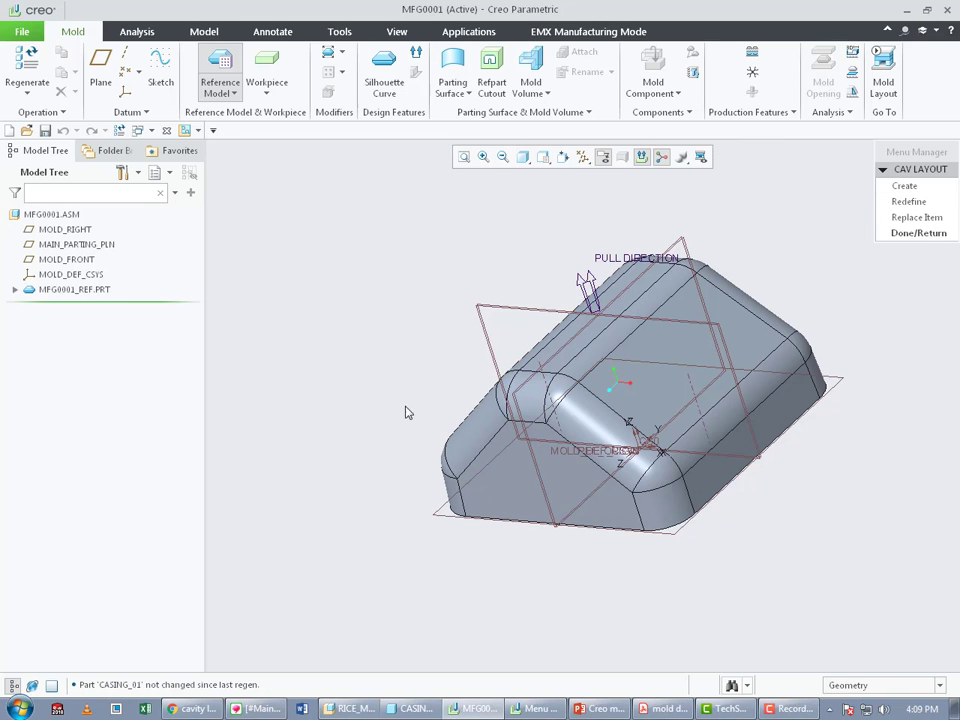
Hide the CS0 coordinate system inside MFG0001_REF.PRT.
scroll(557, 400, "down", 2)
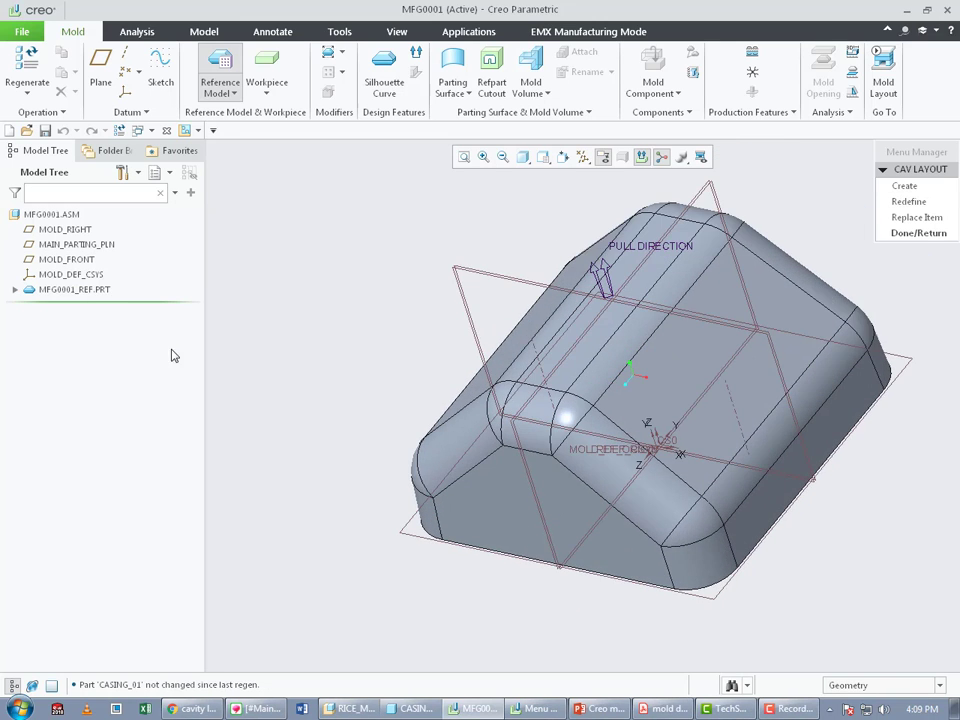
left_click(15, 290)
right_click(57, 327)
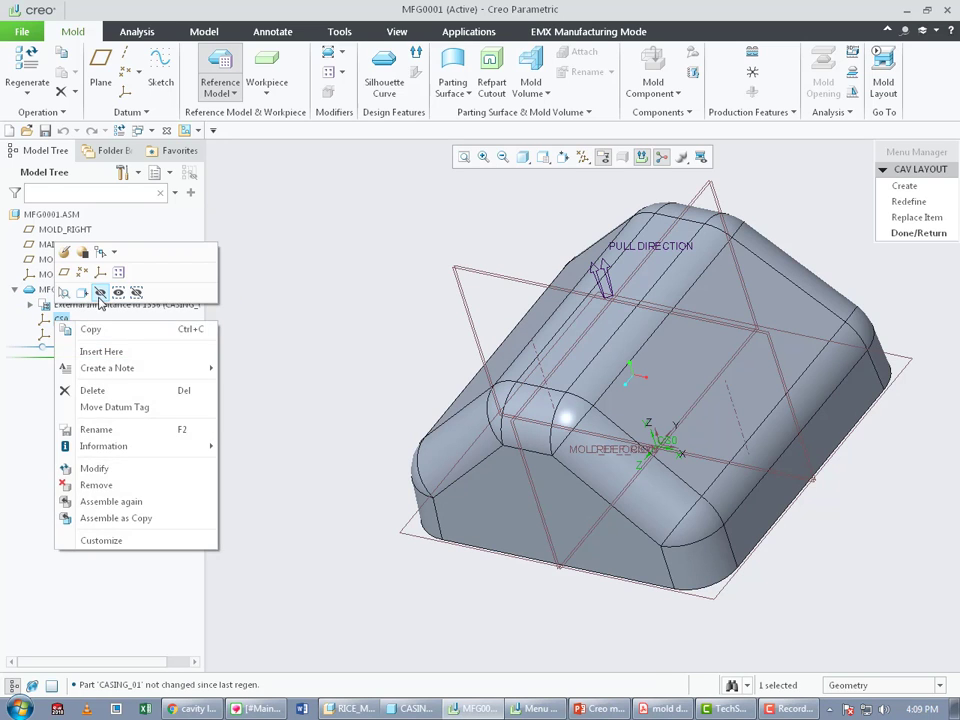
left_click(80, 306)
right_click(81, 308)
left_click(105, 282)
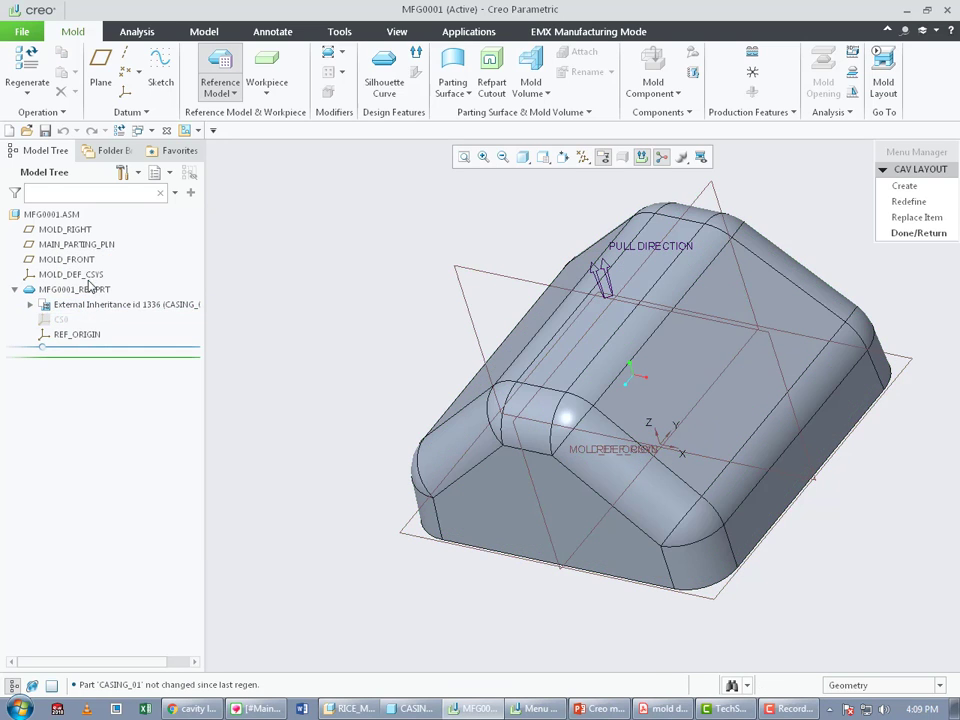
left_click(15, 289)
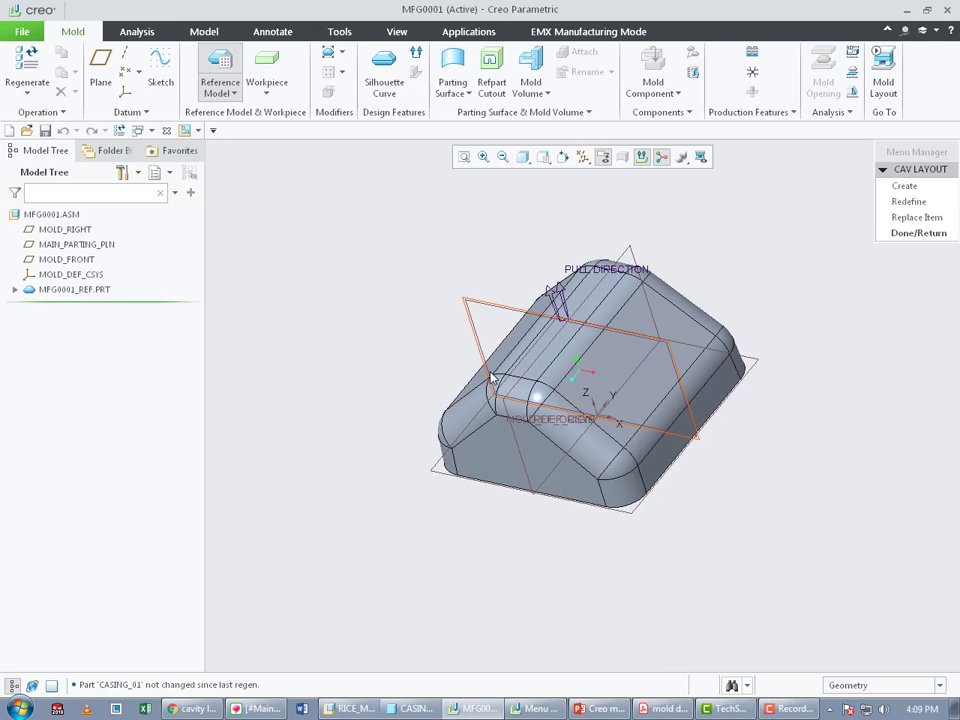
Compare the position and axis directions of MOLD_DEF_CSYS and REF_ORIGIN on the model, along with the pull direction.
left_click(70, 275)
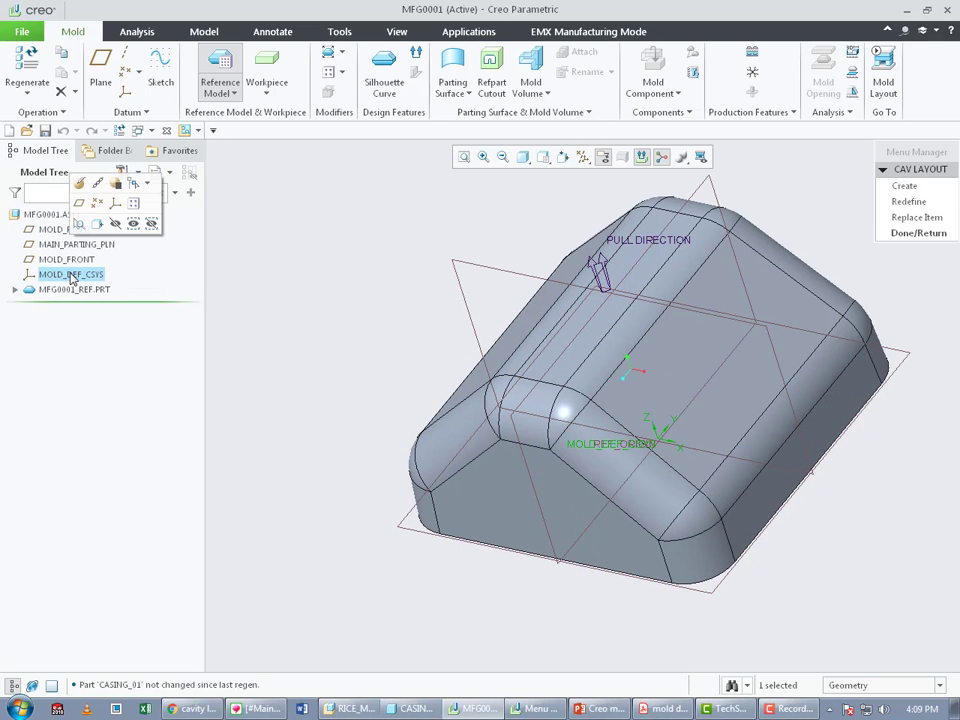
left_click(15, 290)
left_click(66, 336)
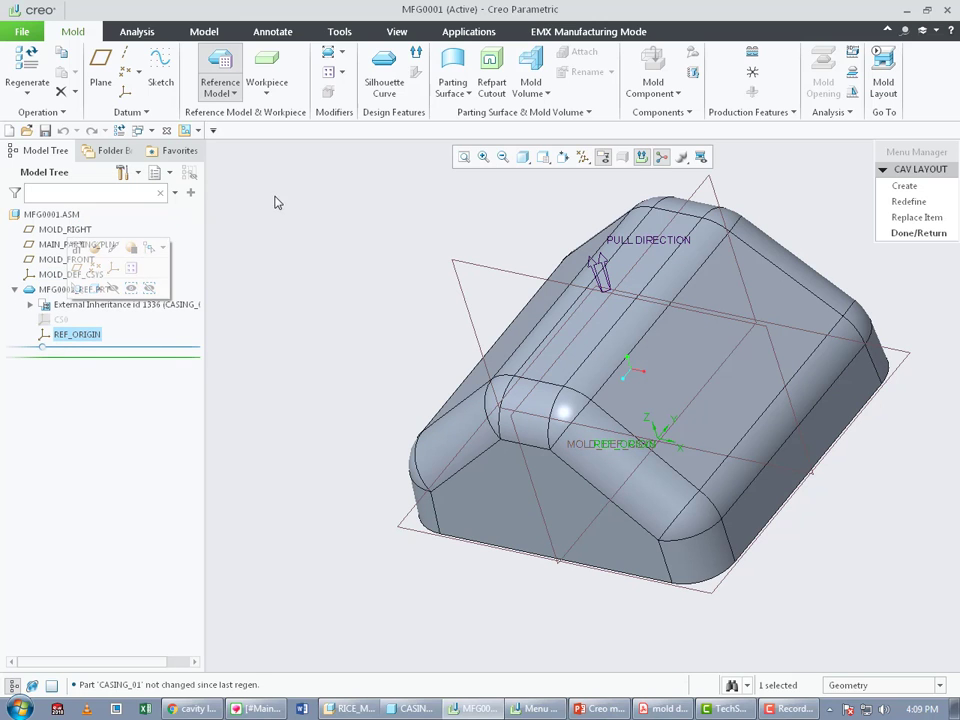
middle_click_drag(563, 405, 580, 421)
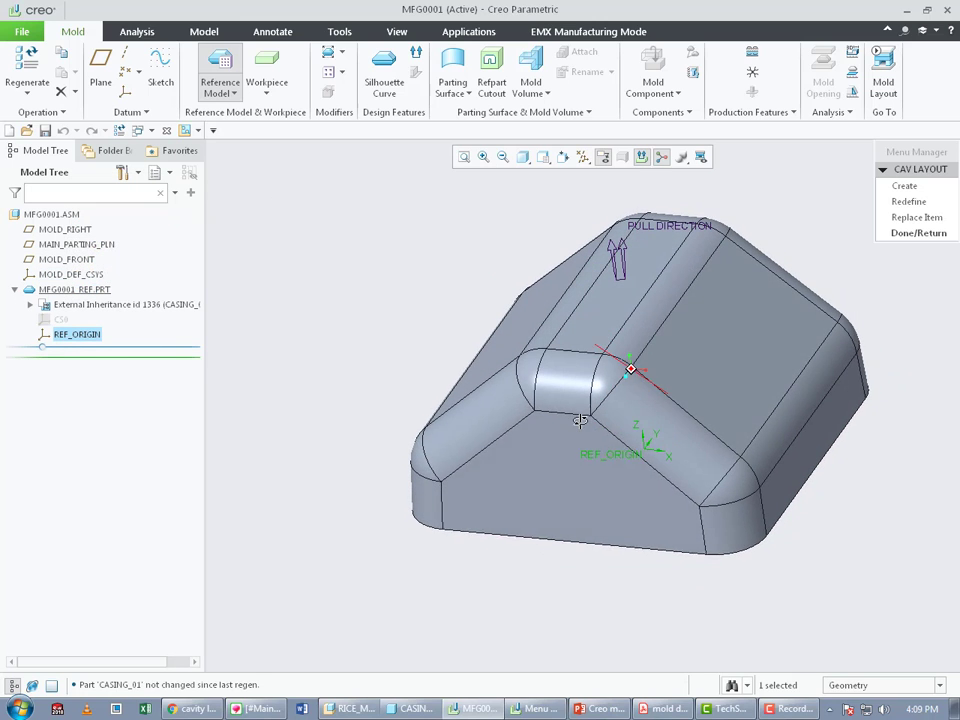
middle_click_drag(701, 351, 688, 384)
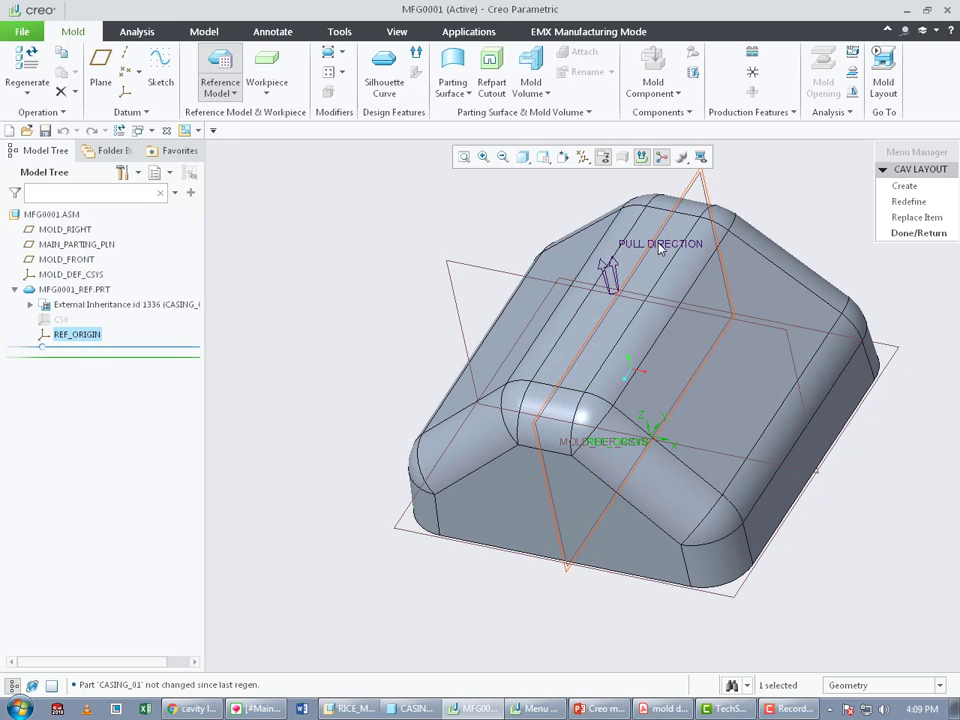
middle_click_drag(659, 249, 560, 330)
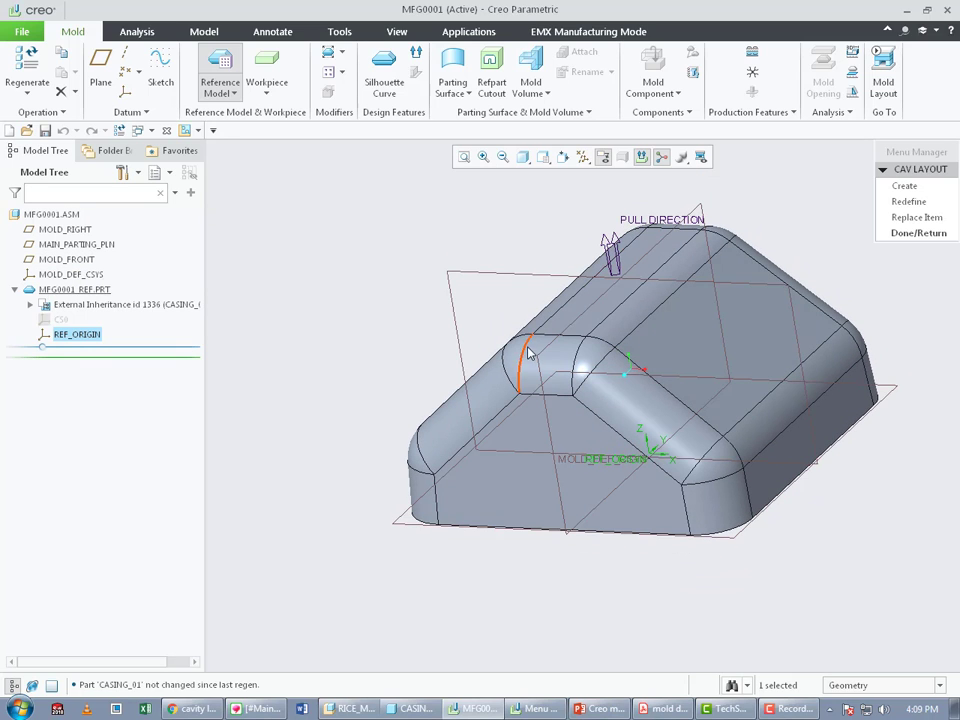
scroll(530, 352, "up", 3)
mouse_move(627, 292)
middle_mouse_down()
mouse_move(630, 308)
mouse_move(618, 302)
middle_mouse_up()
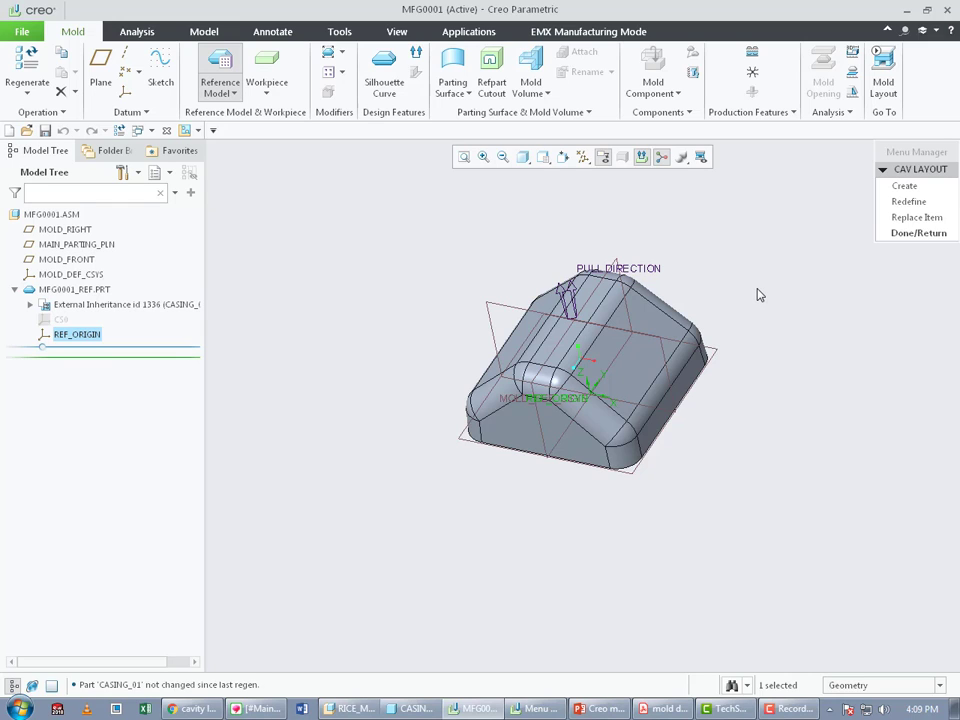
Finish the cavity layout of MFG0001 and take a brief look at the original CASING_01 part for comparison.
left_click(918, 233)
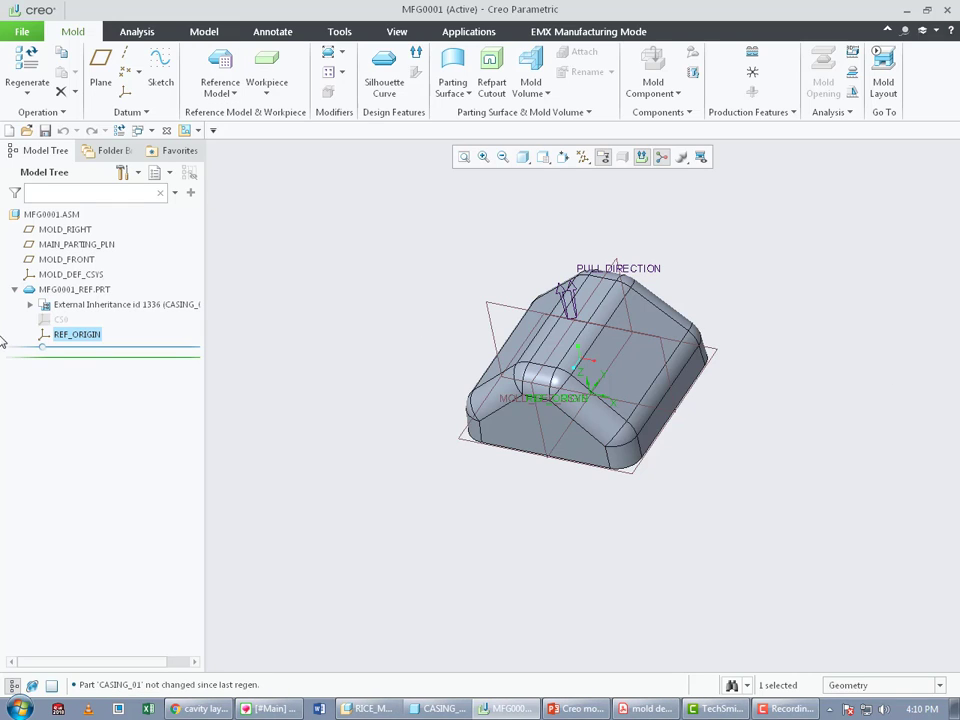
left_click(16, 290)
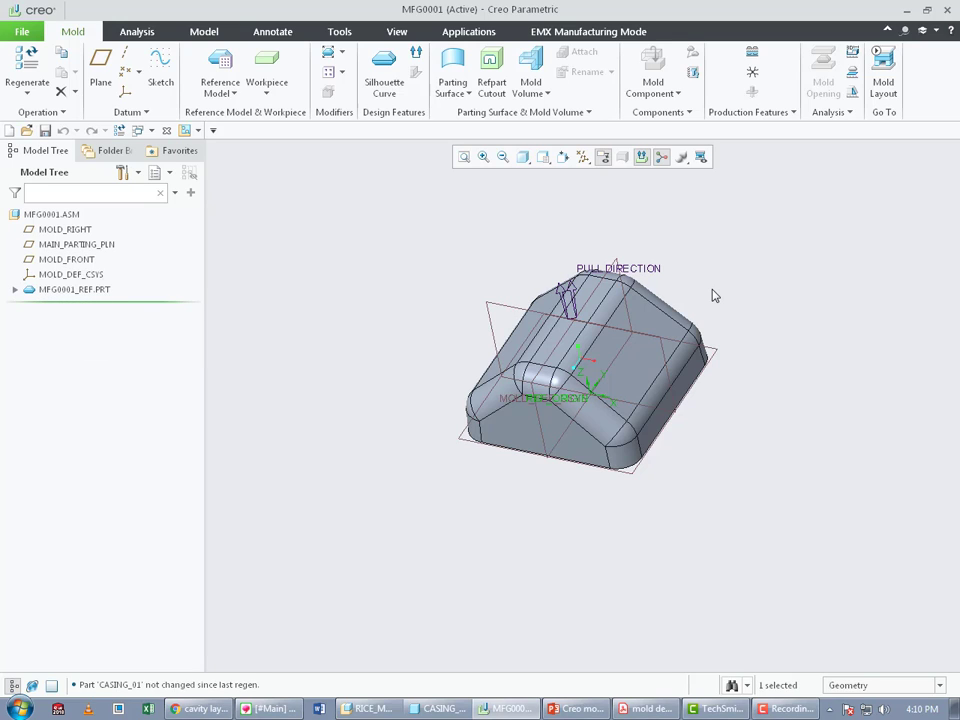
left_click(443, 710)
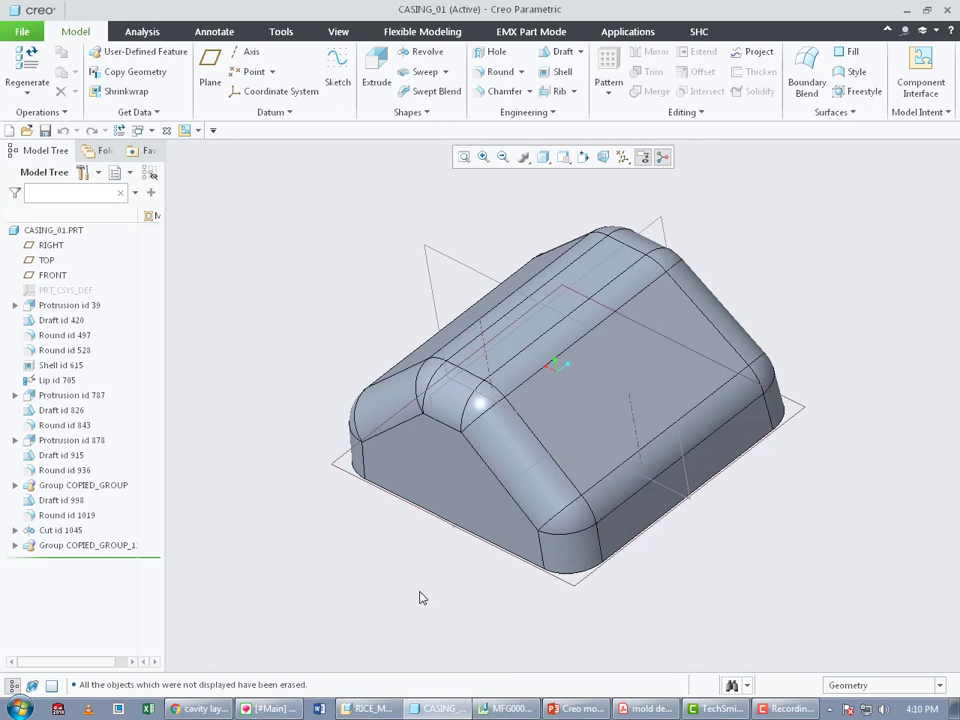
left_click(515, 709)
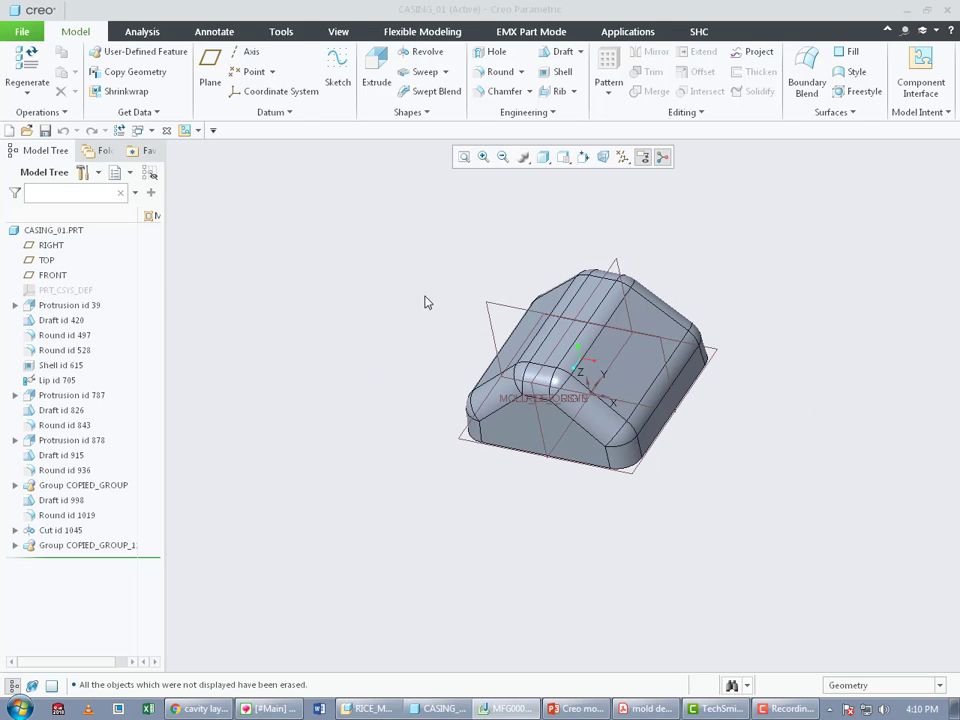
Reopen the layout definition of MFG0001_REF to review its dynamic reference model orientation settings, and cancel out of both dialogs.
right_click(101, 290)
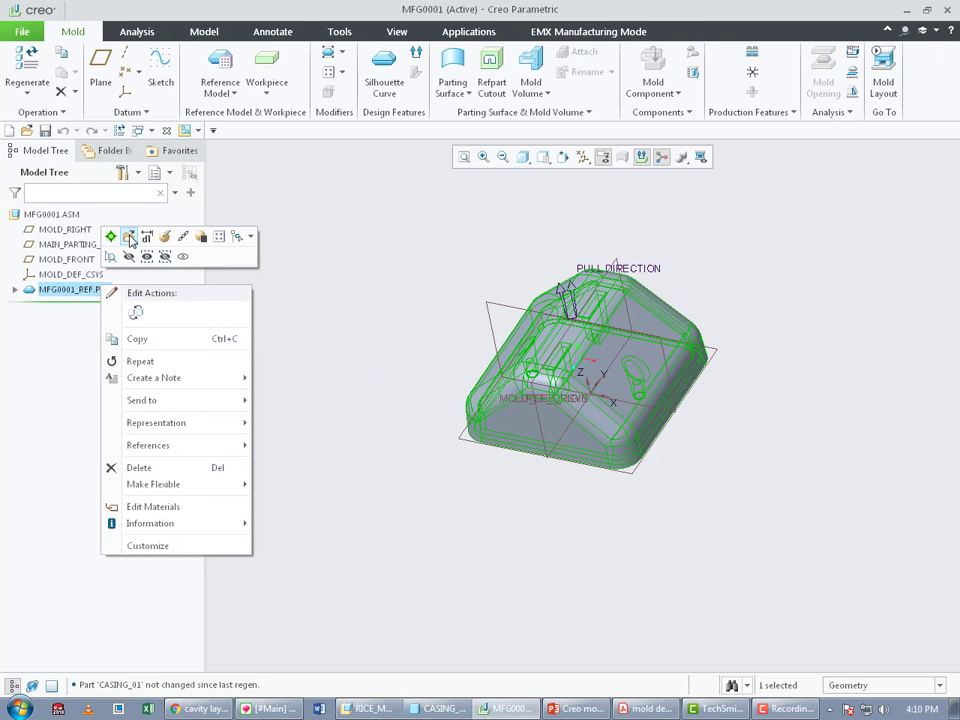
left_click(148, 238)
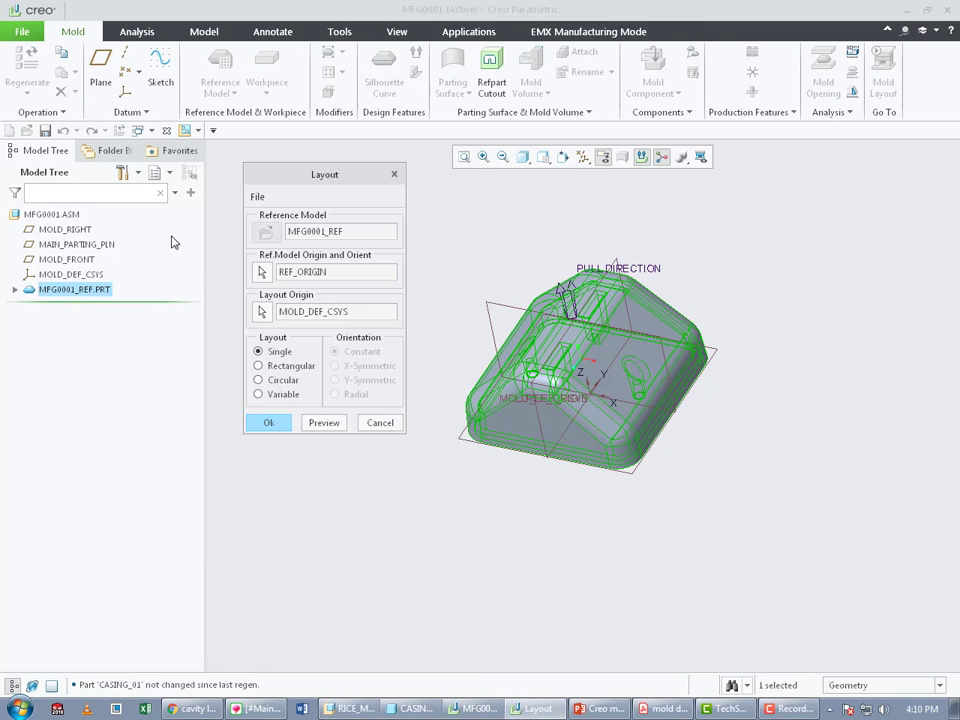
left_click(261, 272)
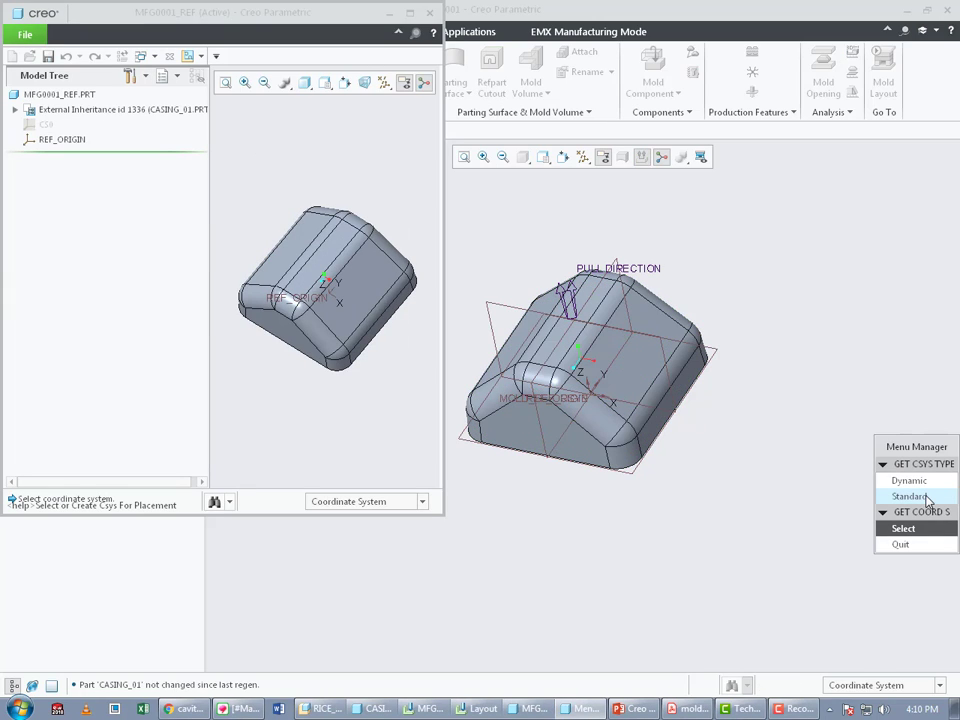
left_click(925, 497)
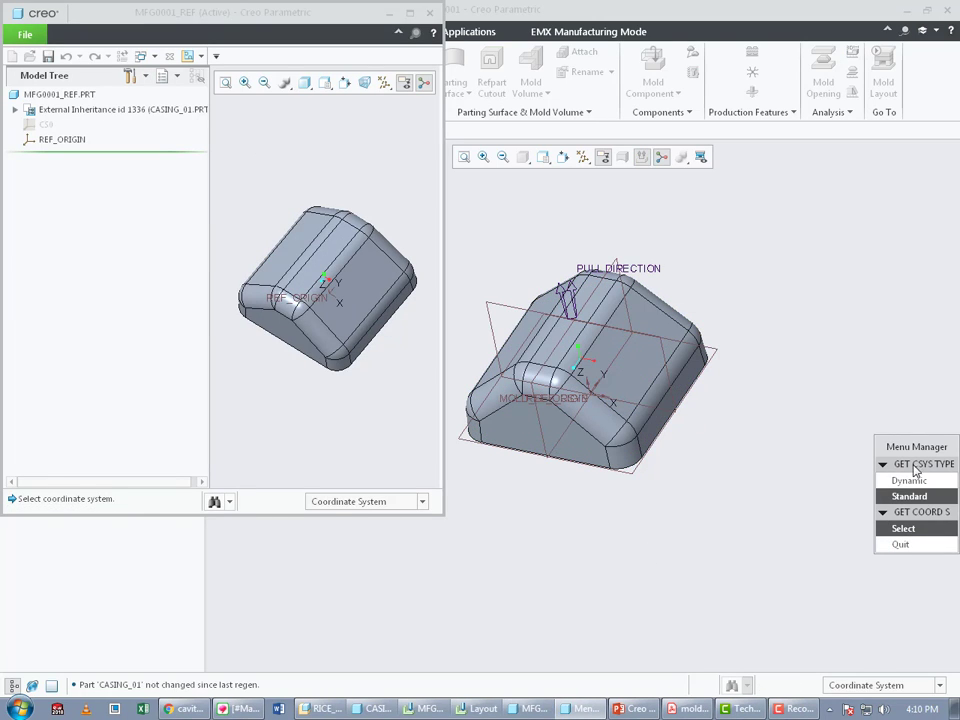
left_click(909, 481)
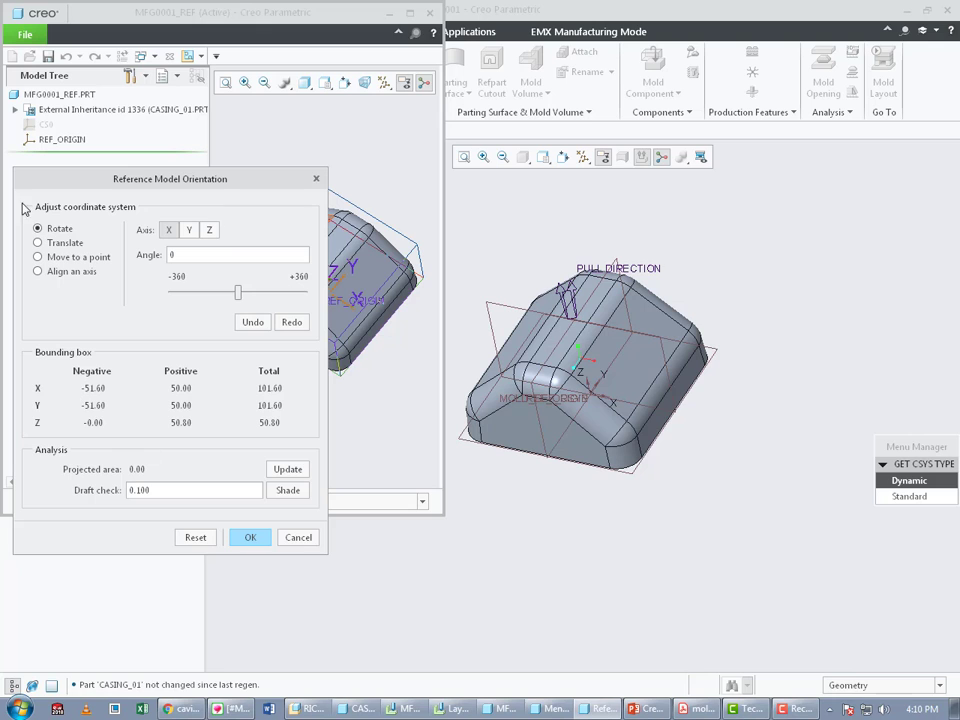
left_click(306, 540)
left_click(379, 423)
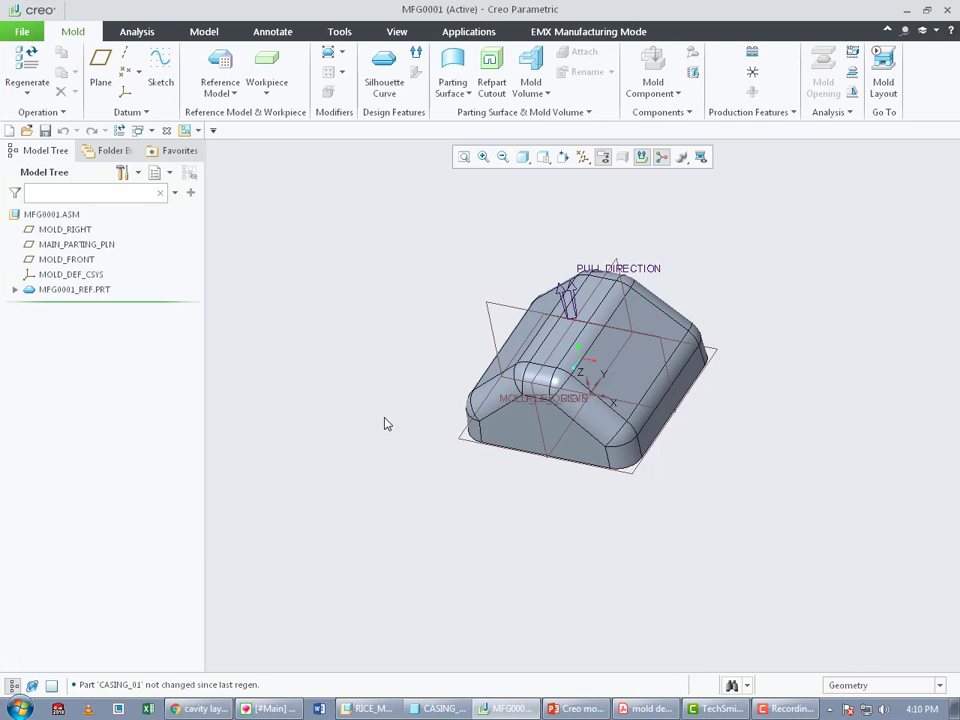
middle_click_drag(500, 420, 651, 364)
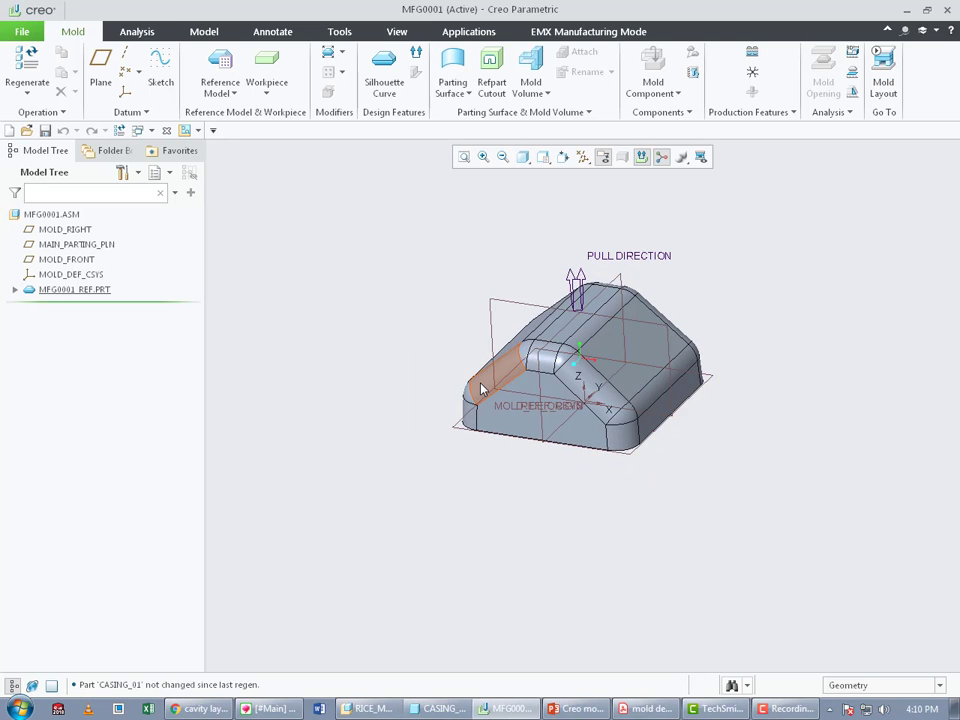